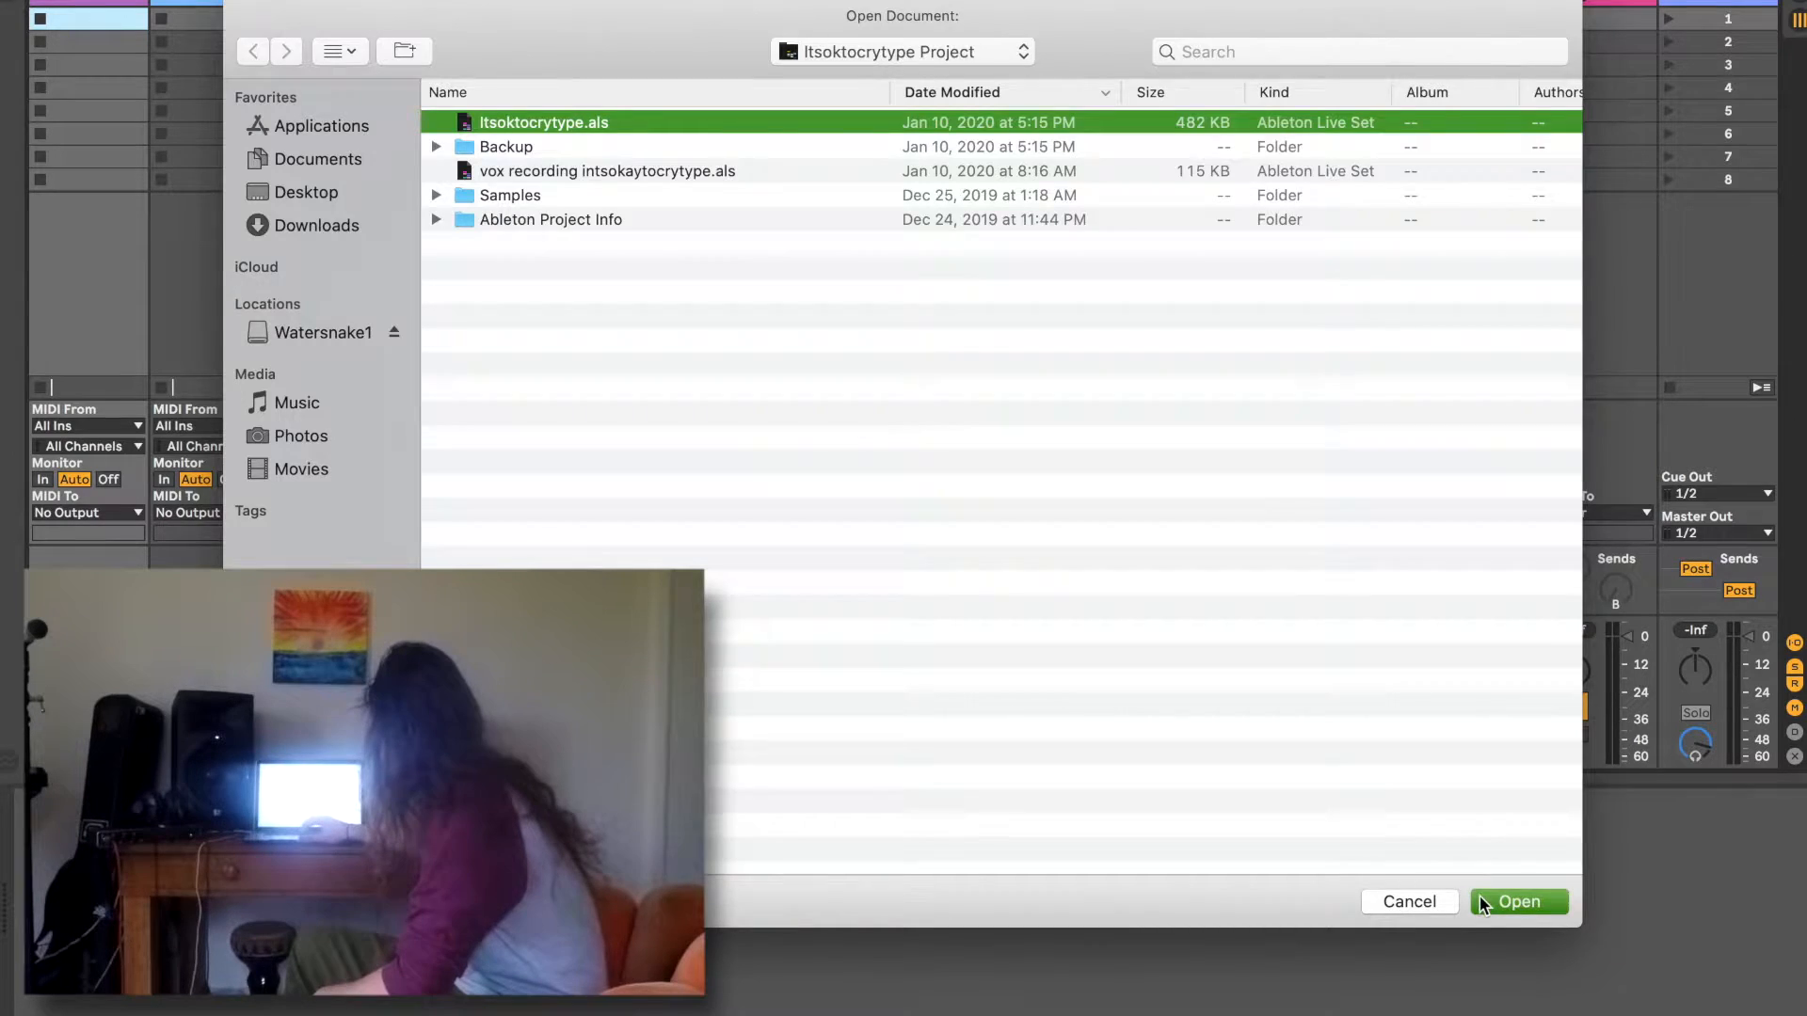
Open the Itsoktocrytype.als set and place the playback start at bar 2, by the first frozen clip.
click(1483, 905)
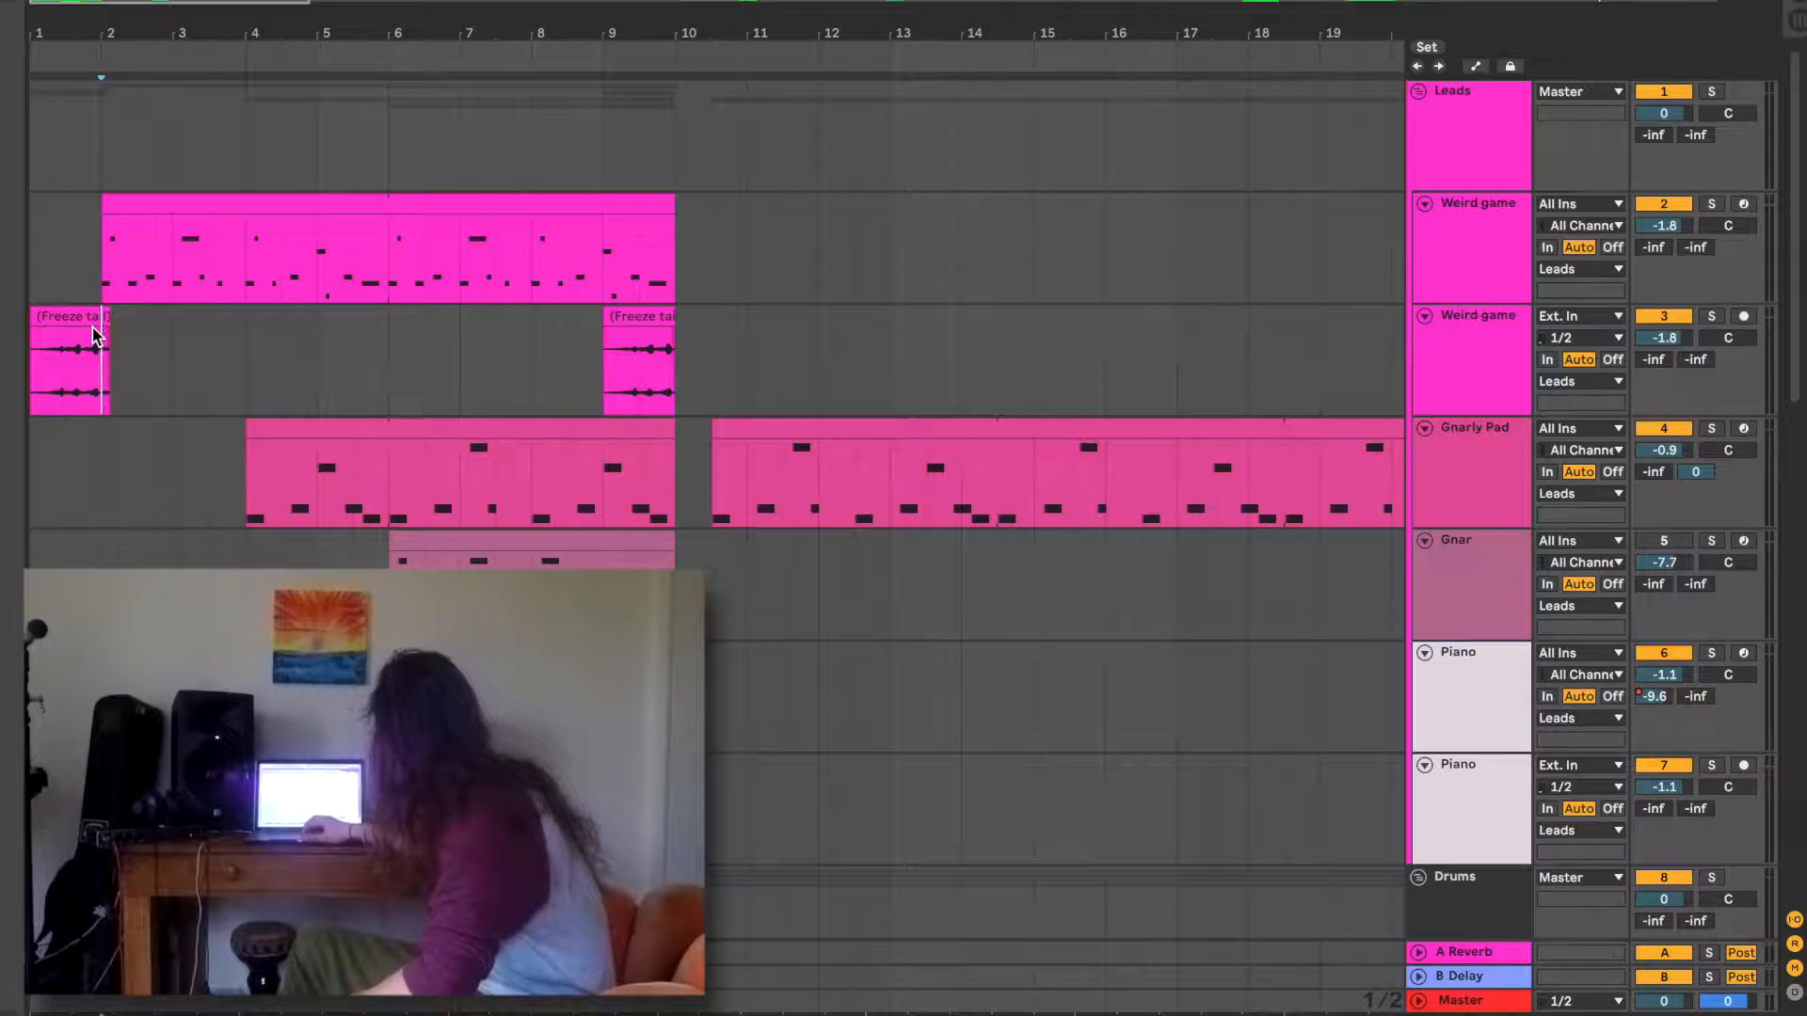
click(94, 334)
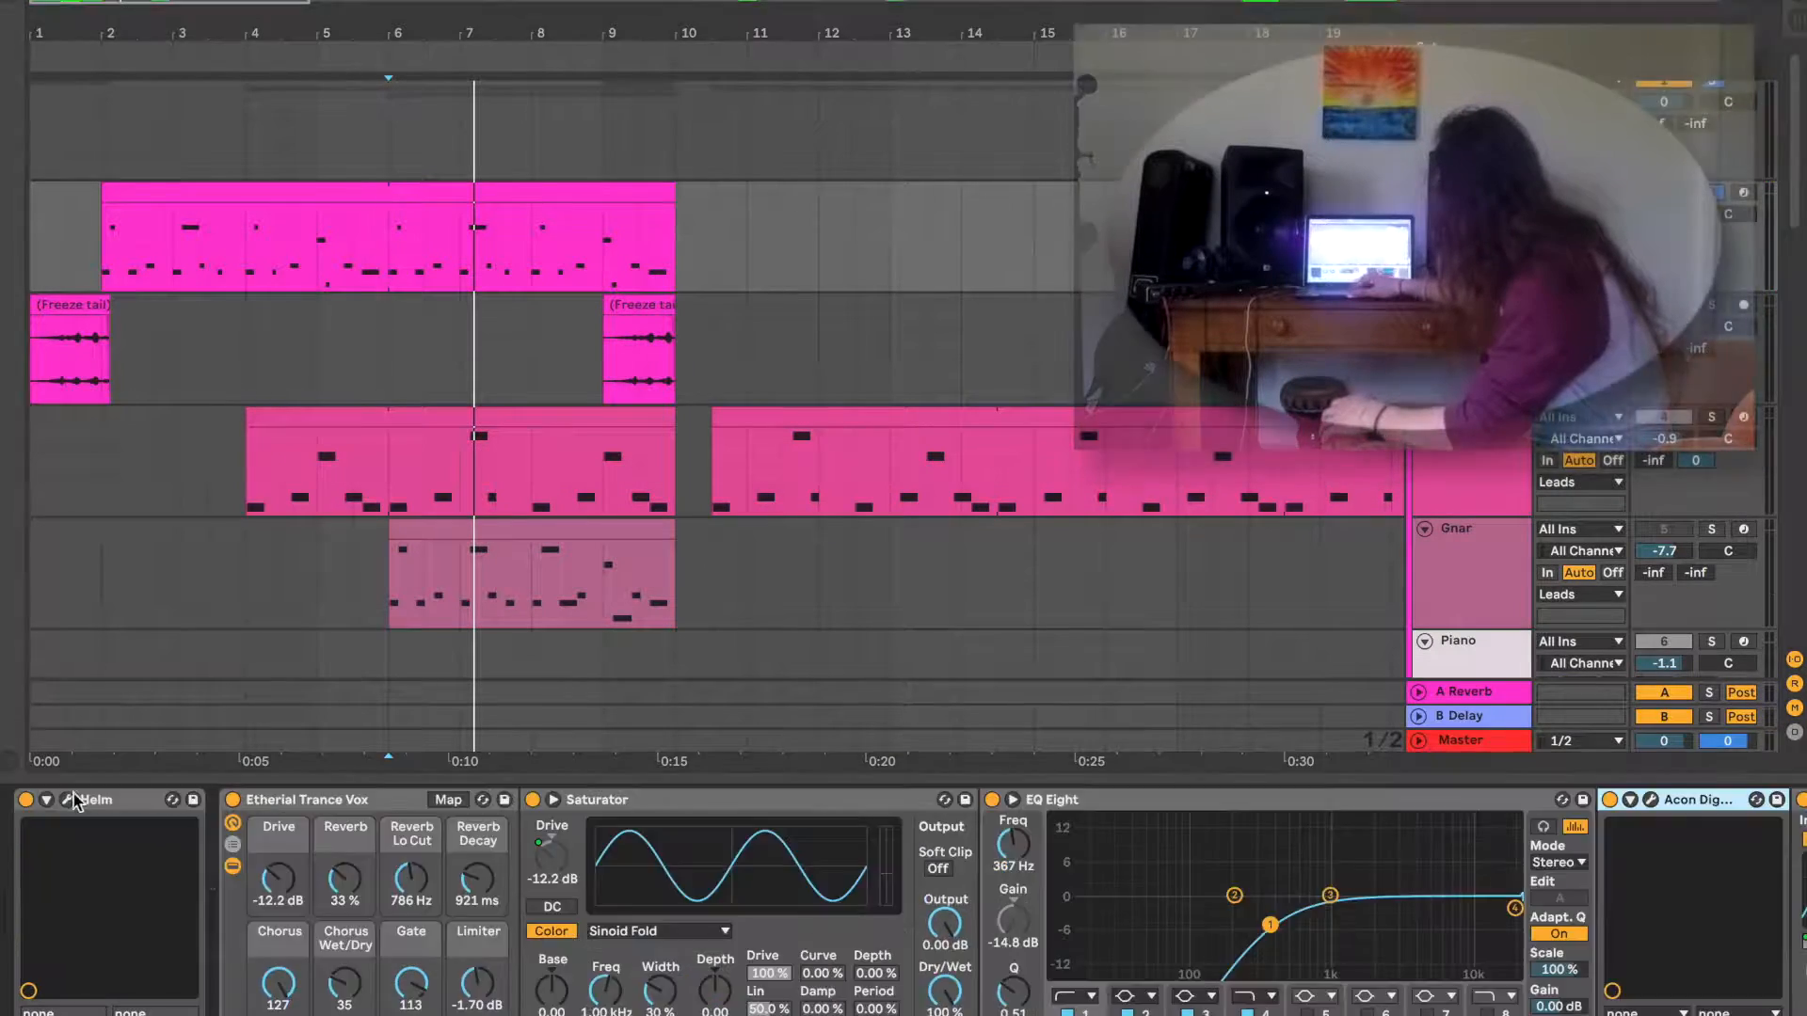
Inspect the Helm synth and the Acon Digital Multiply effect on the Weird game noise track, closing each plug-in window.
click(68, 798)
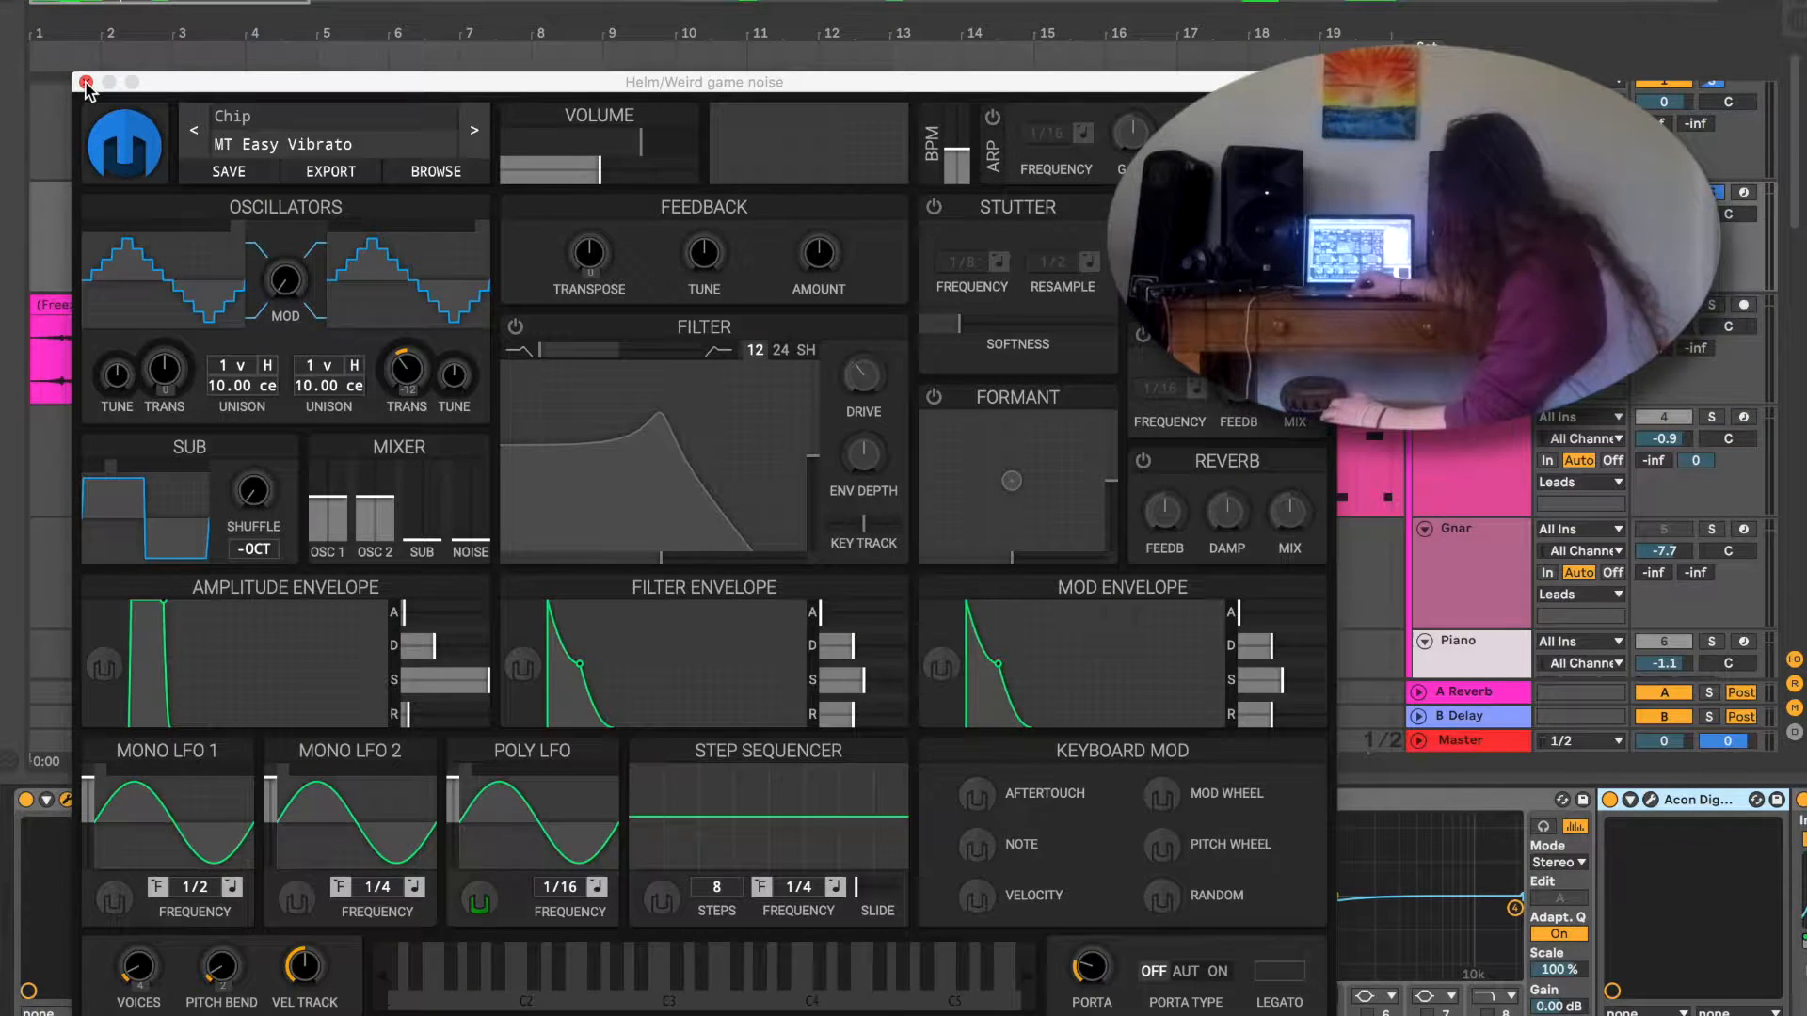
click(85, 83)
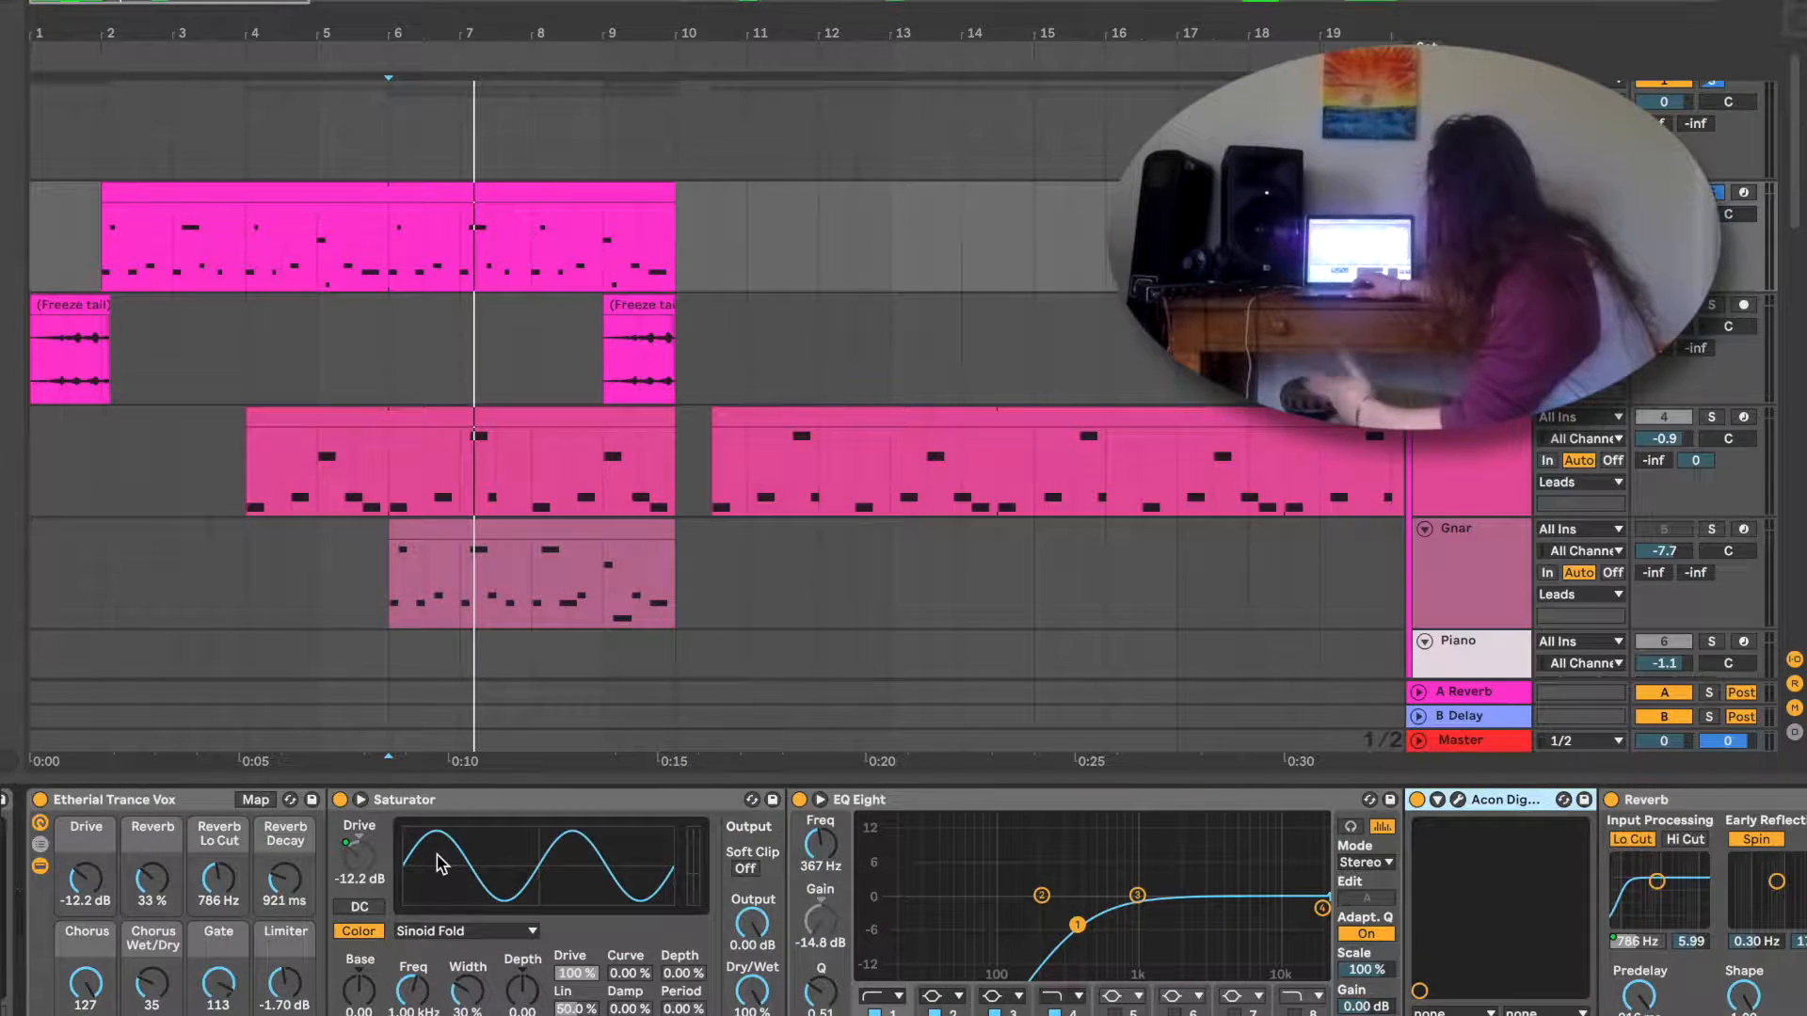
scroll(437, 865, right, 5)
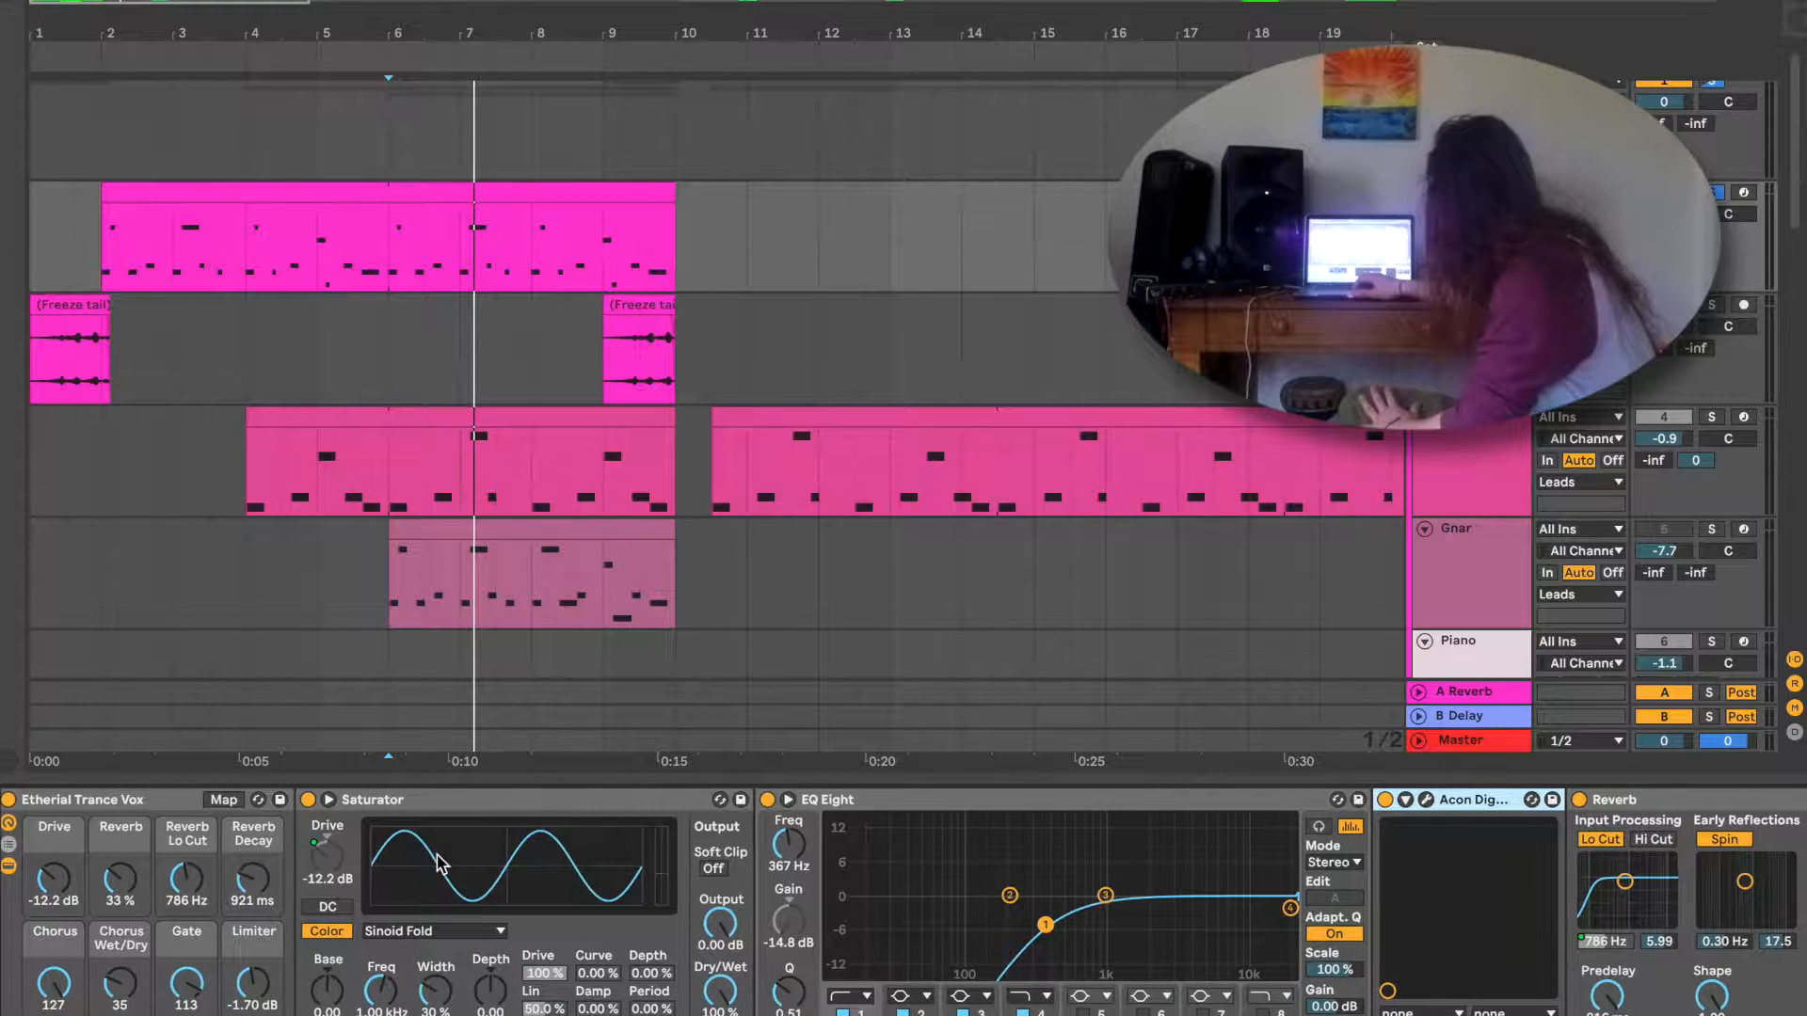
scroll(437, 864, right, 10)
click(586, 808)
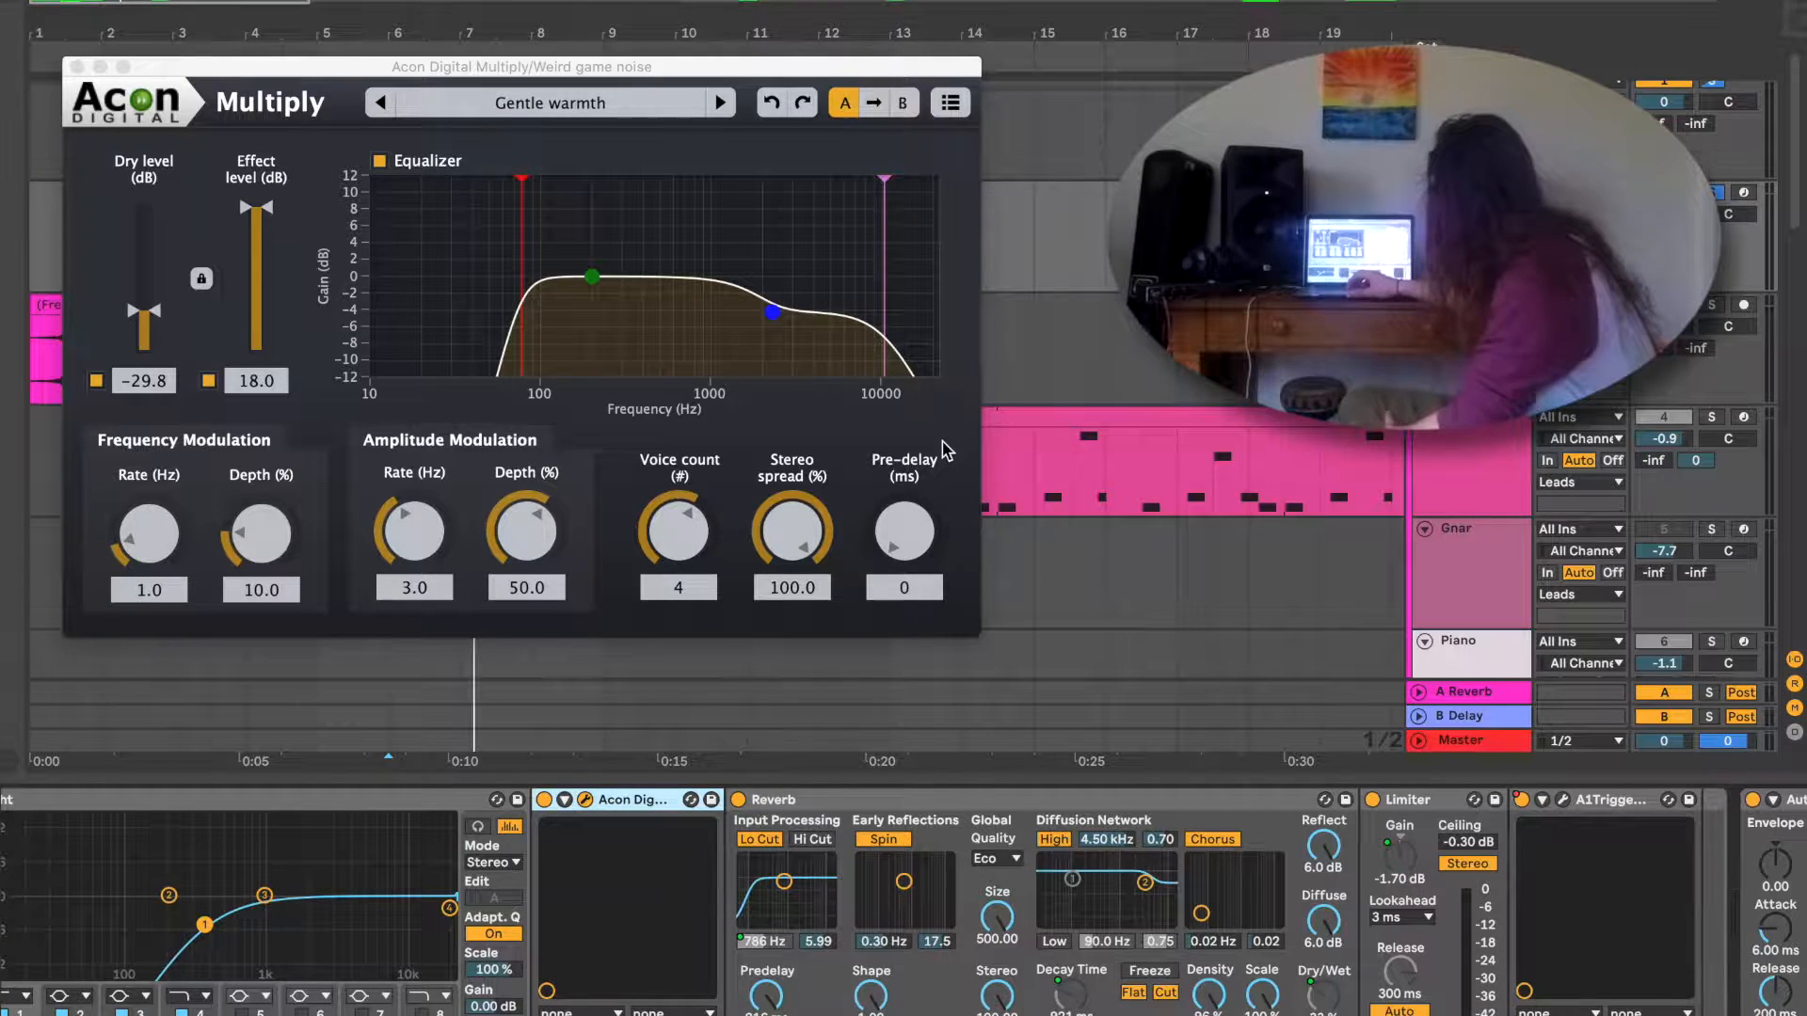
click(77, 67)
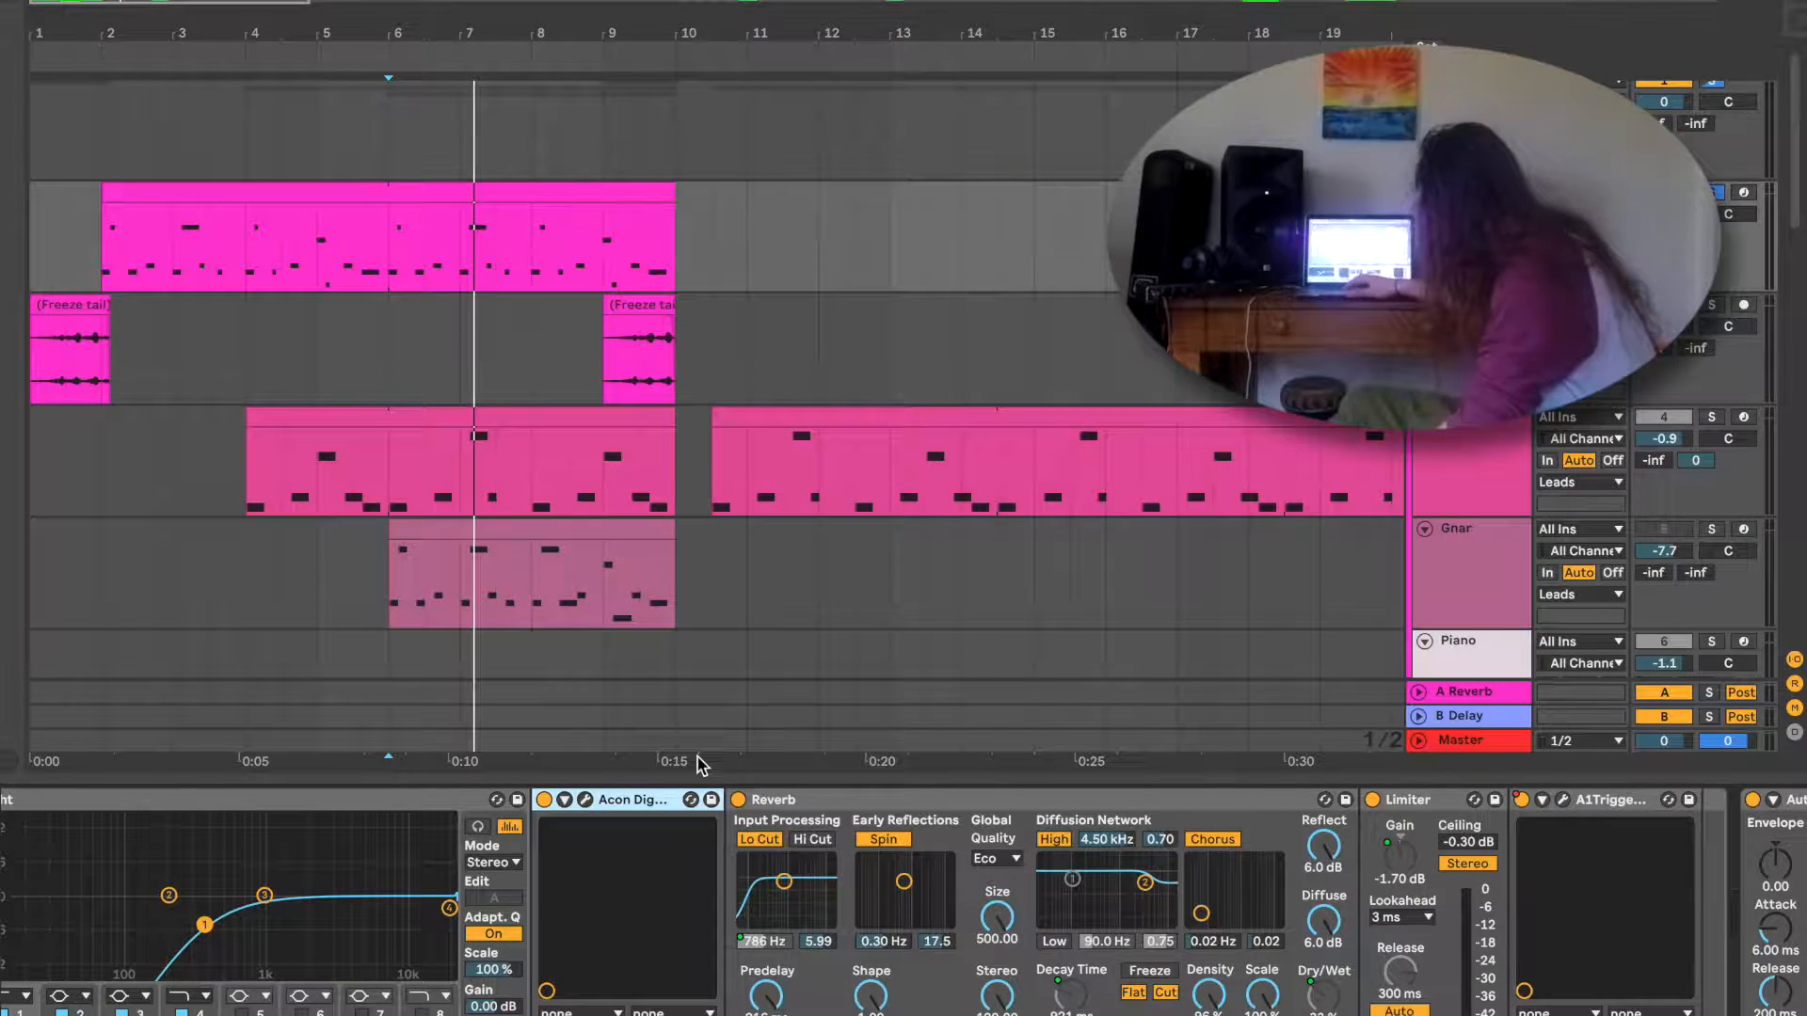
Inspect the A1TriggerGate plug-in at the end of the Weird game noise track's device chain and close its window.
scroll(982, 809, right, 10)
click(979, 802)
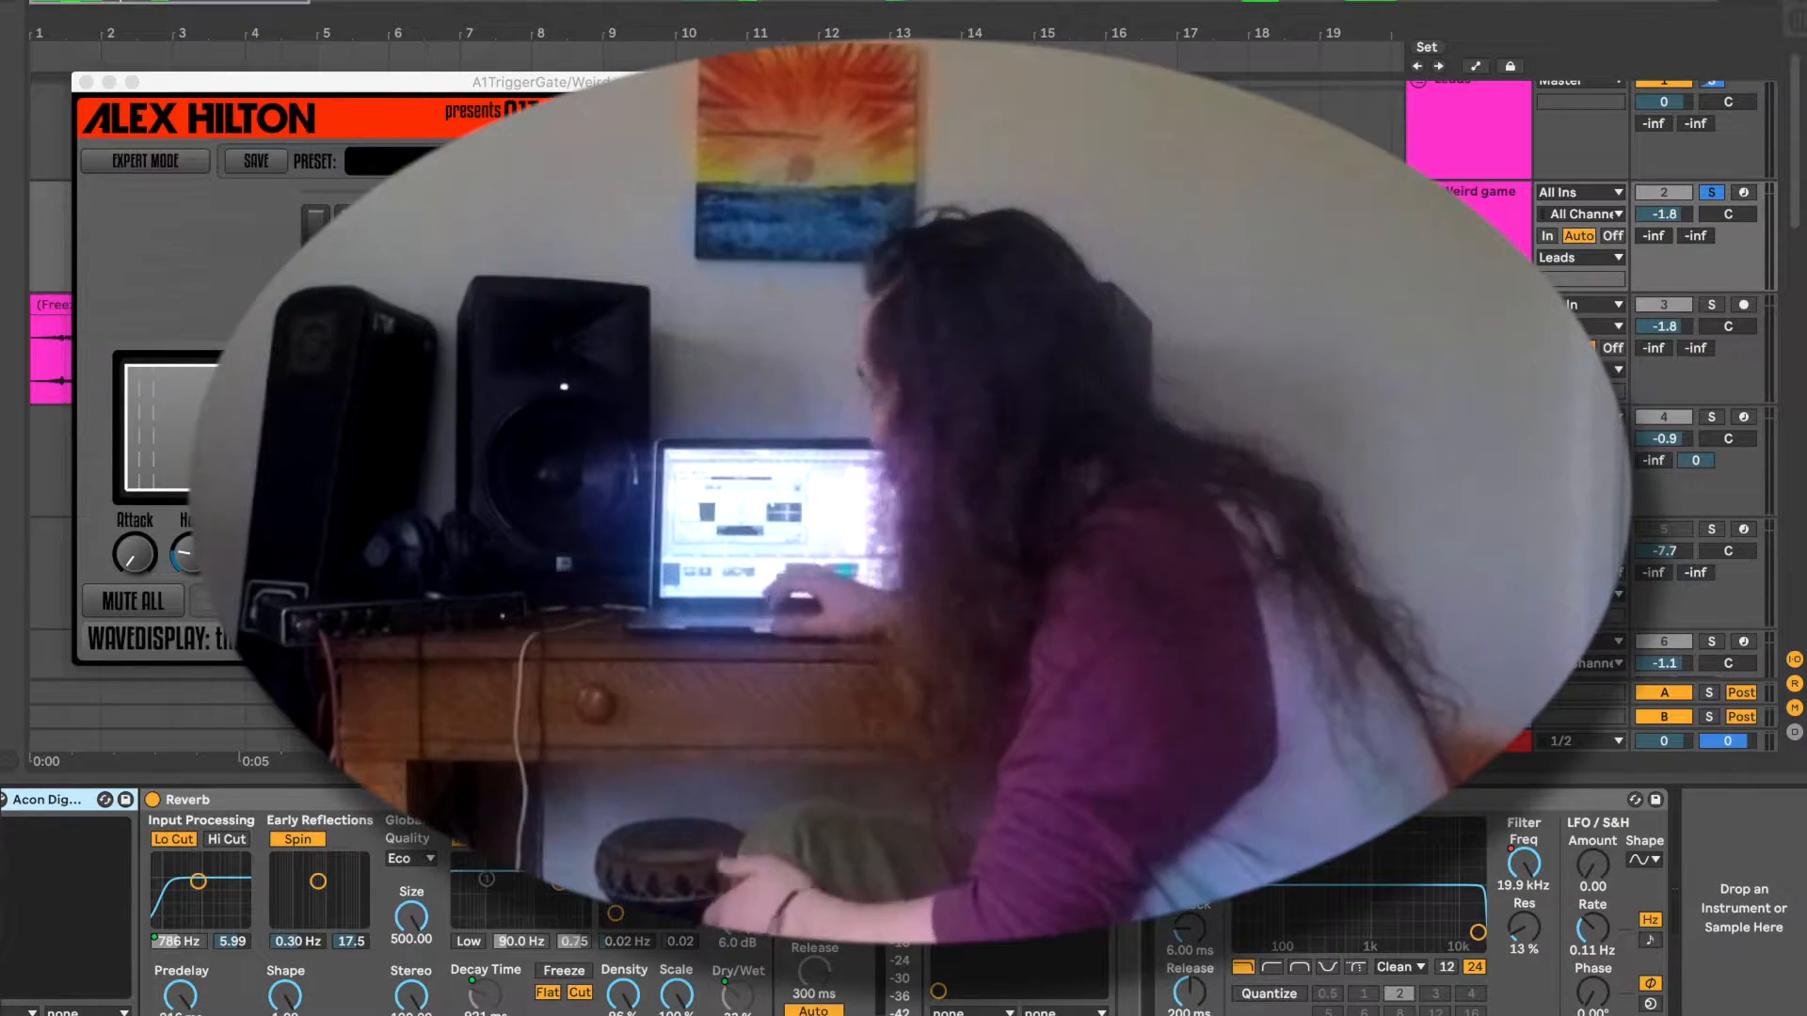
click(86, 82)
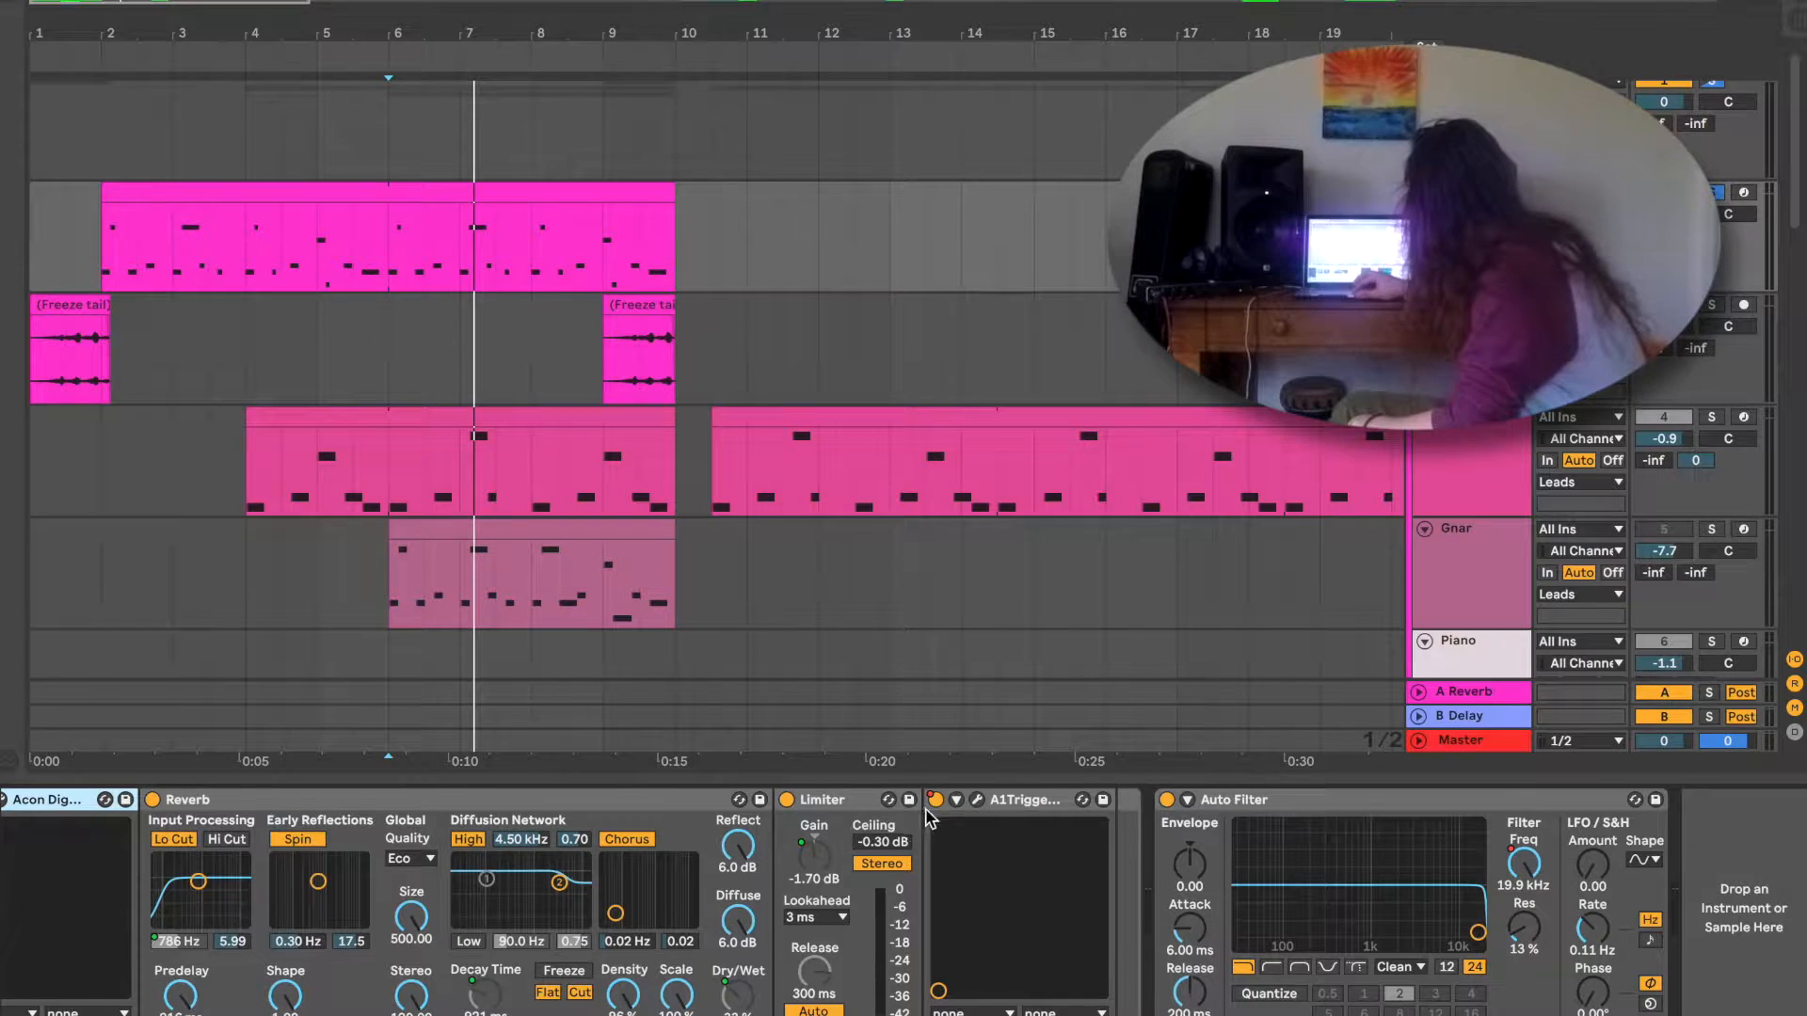
Play the Weird game noise part from bar 6 and revisit its A1TriggerGate plug-in.
key(space)
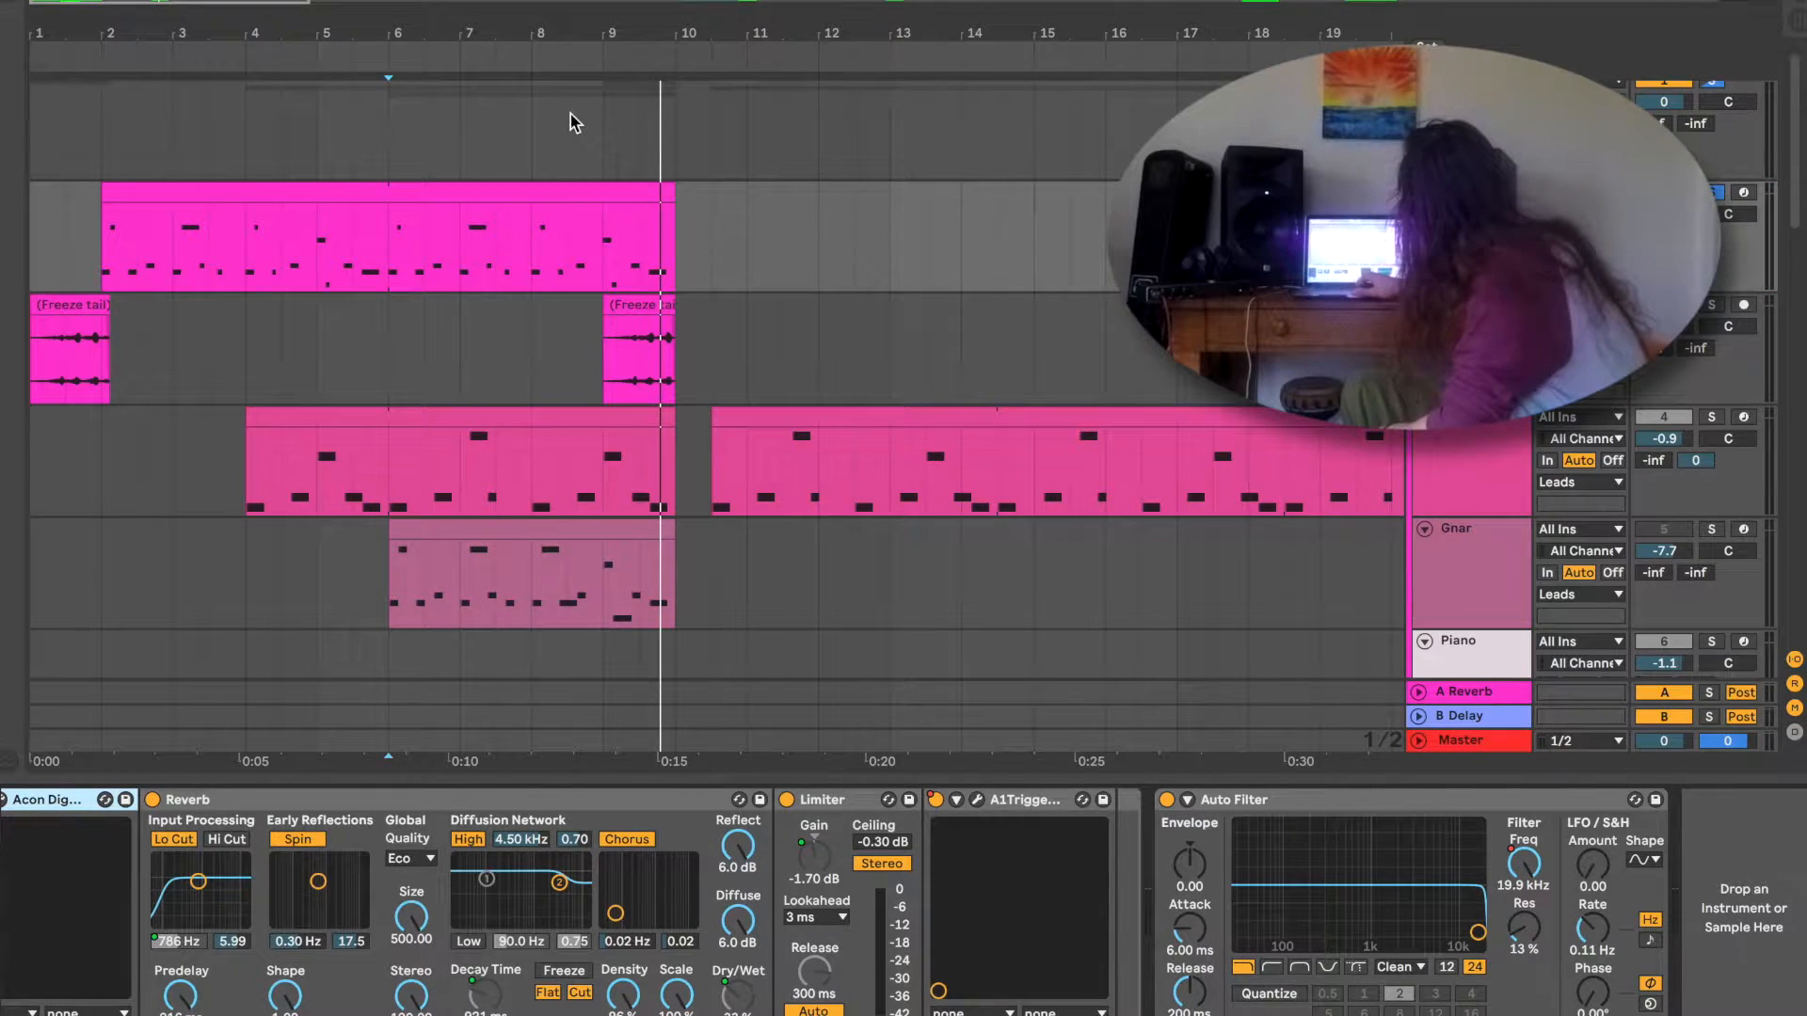
click(385, 266)
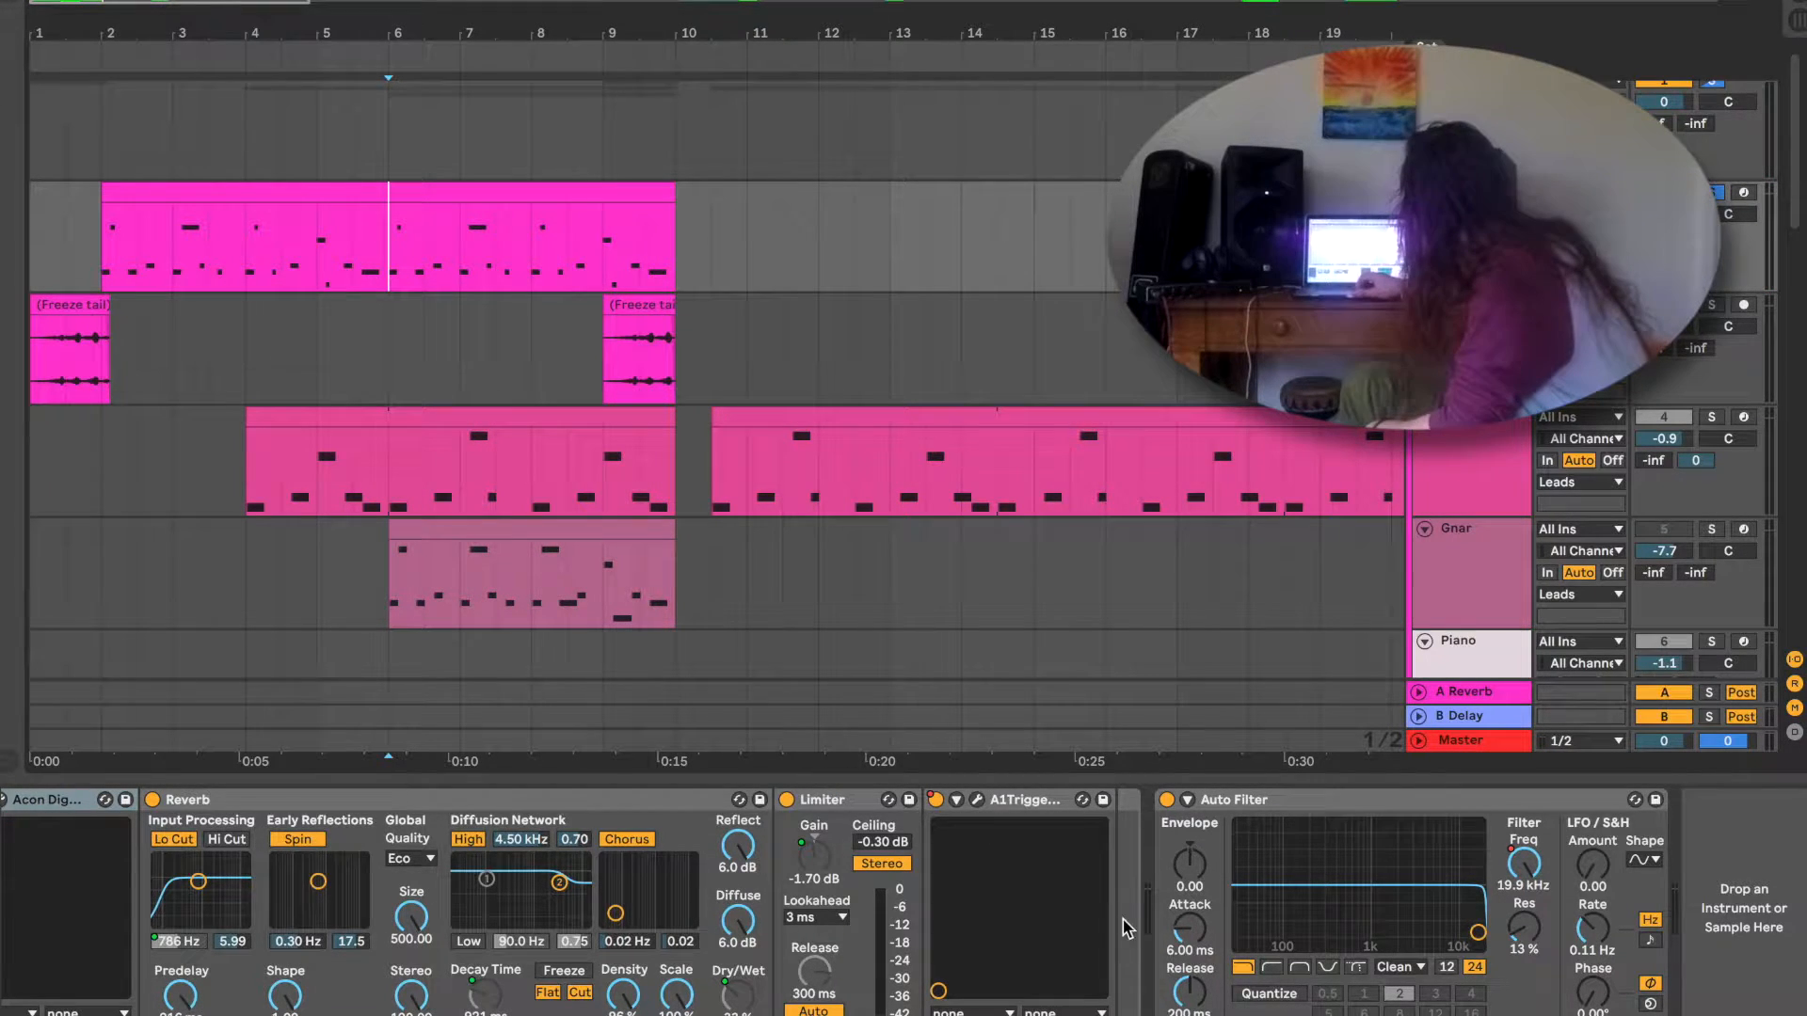
click(977, 799)
key(space)
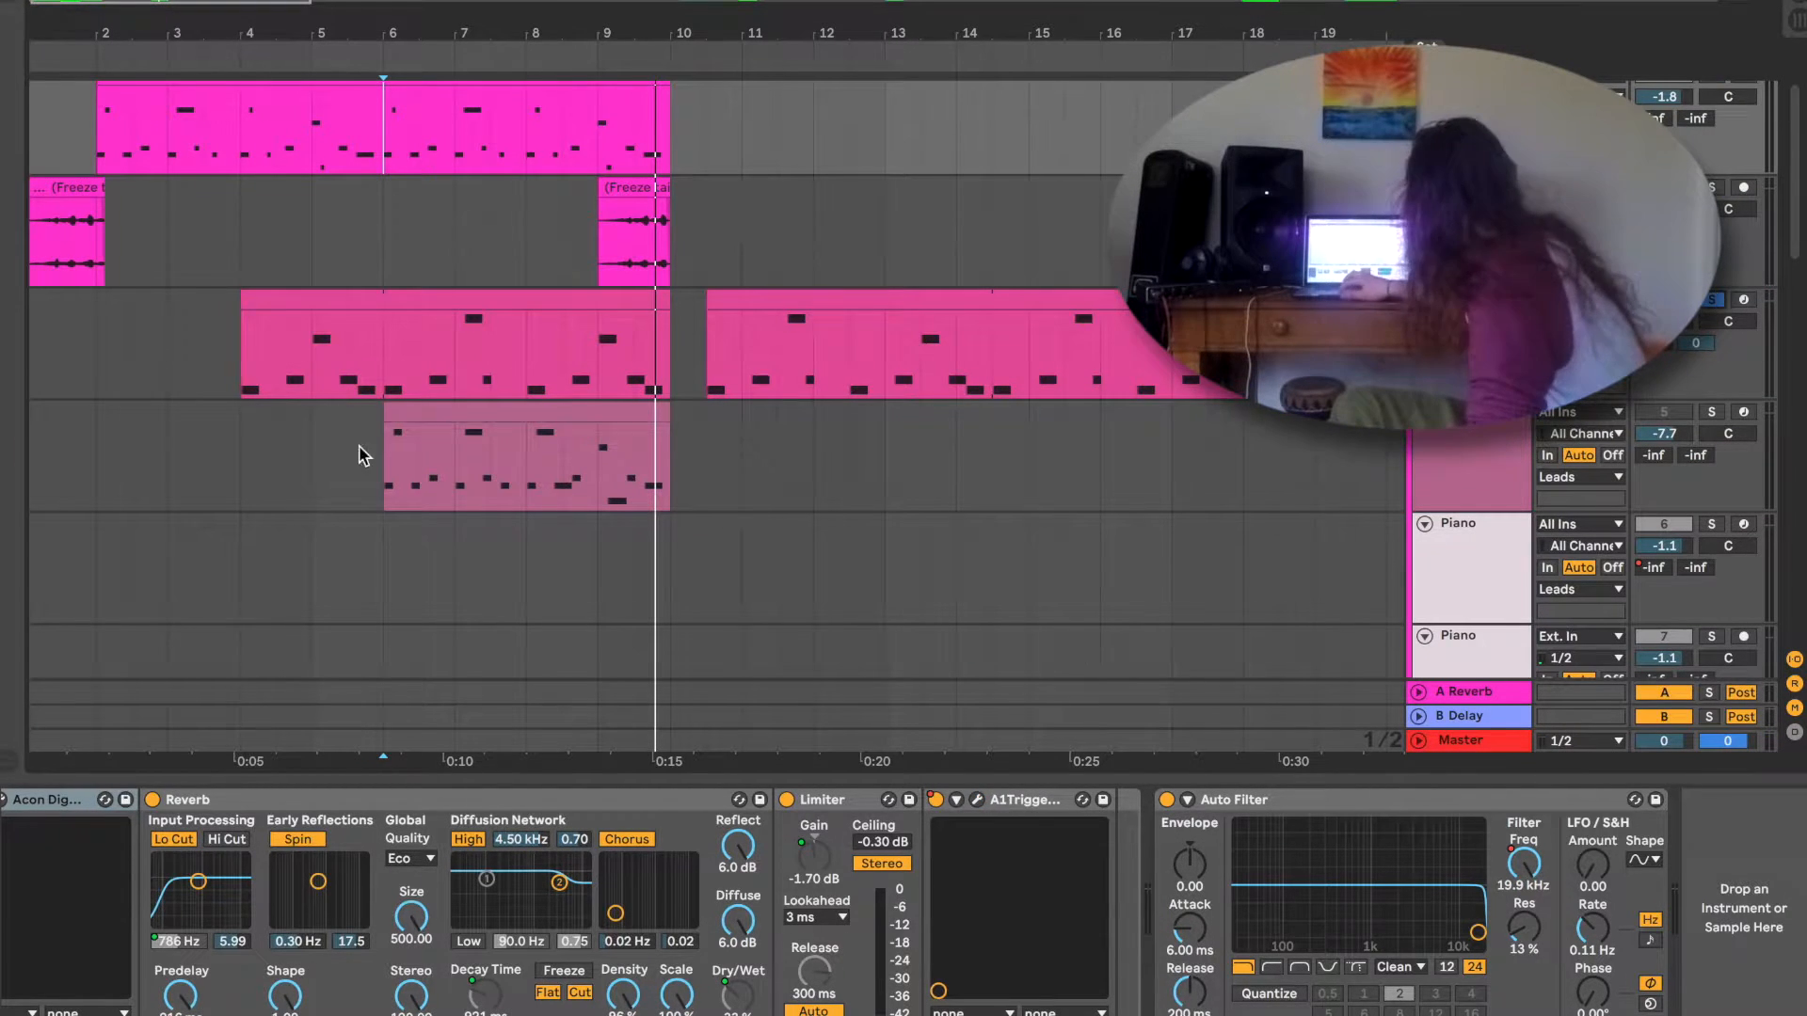
Inspect the Helm synth on the Gnarly Pad track, and play the pad part from bar 6.
click(394, 337)
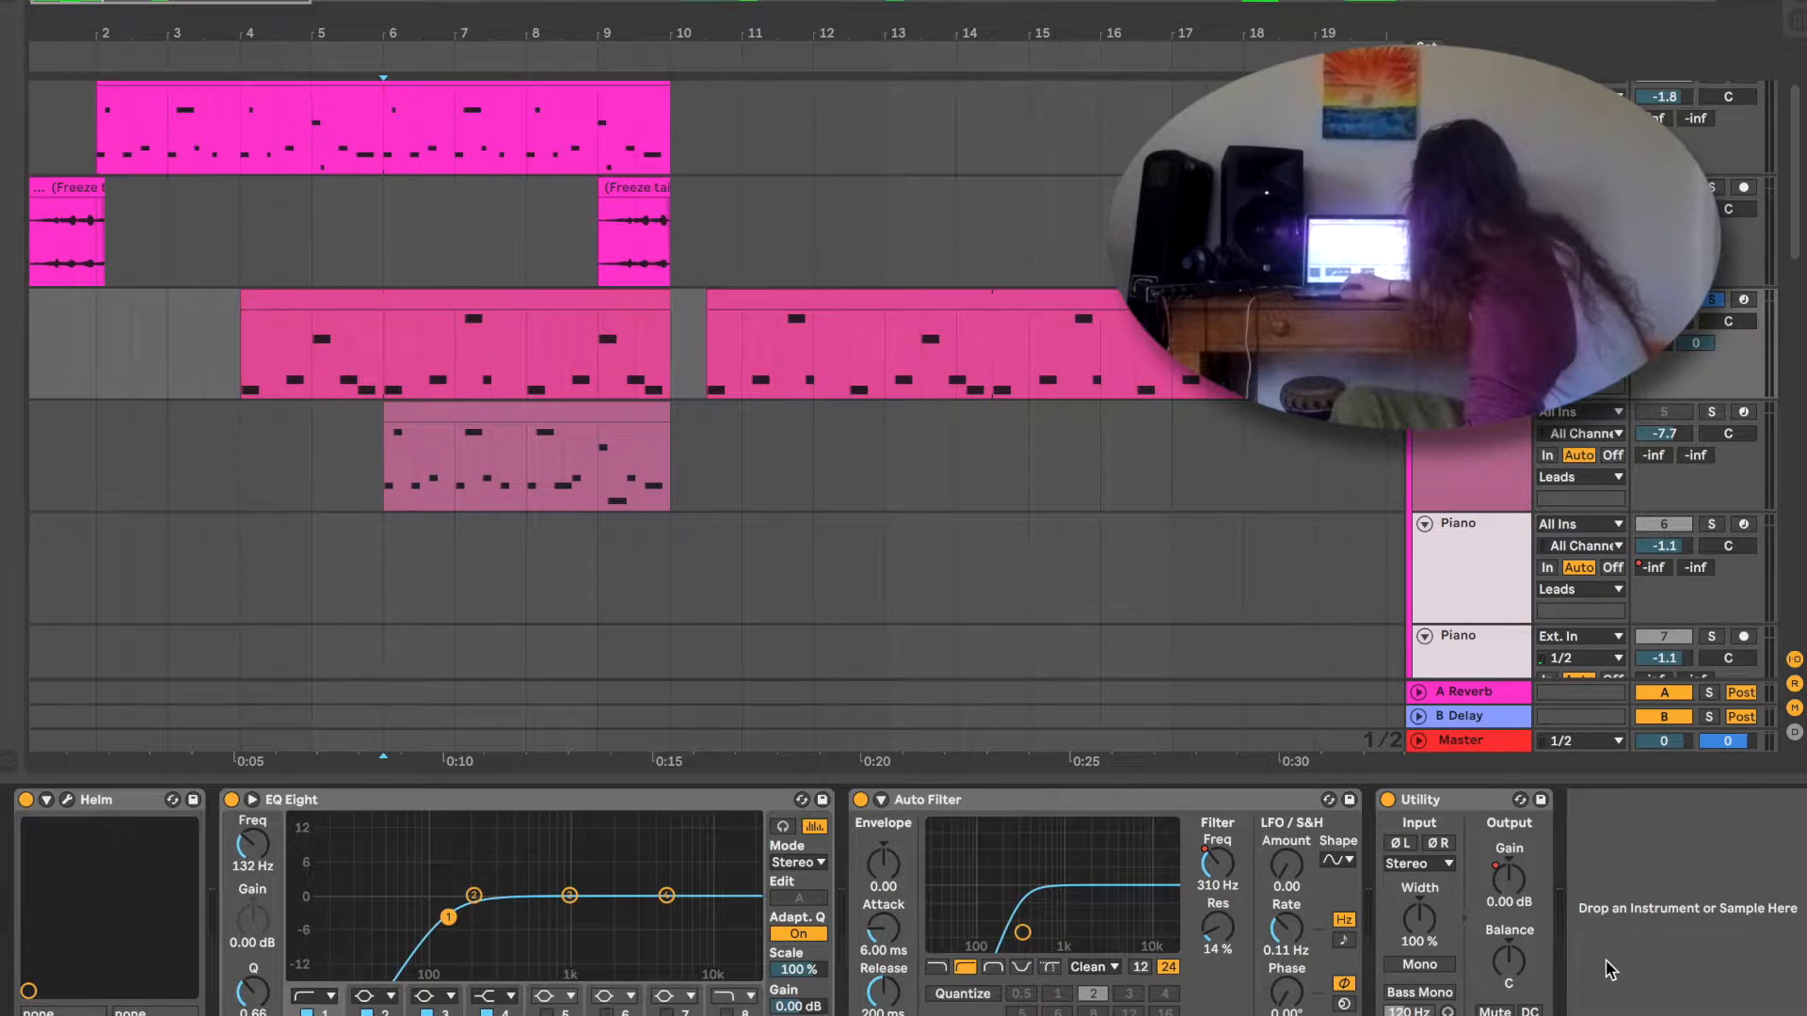
click(68, 800)
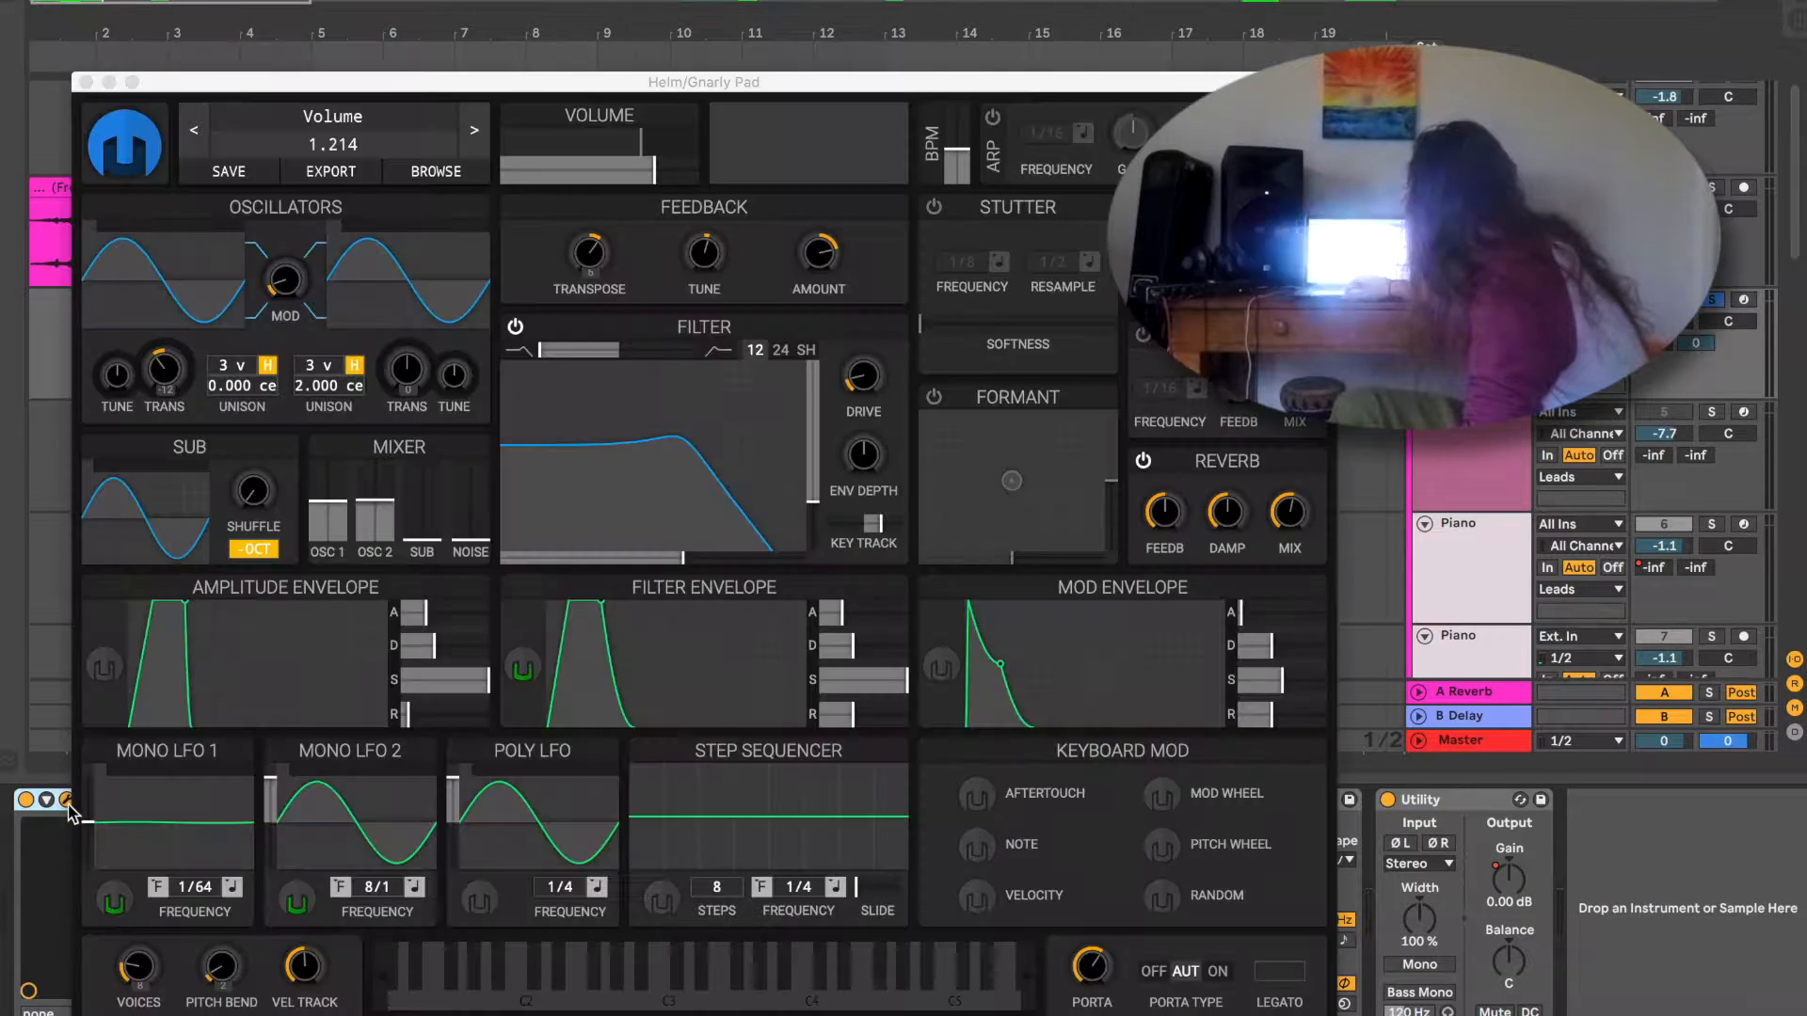
click(86, 83)
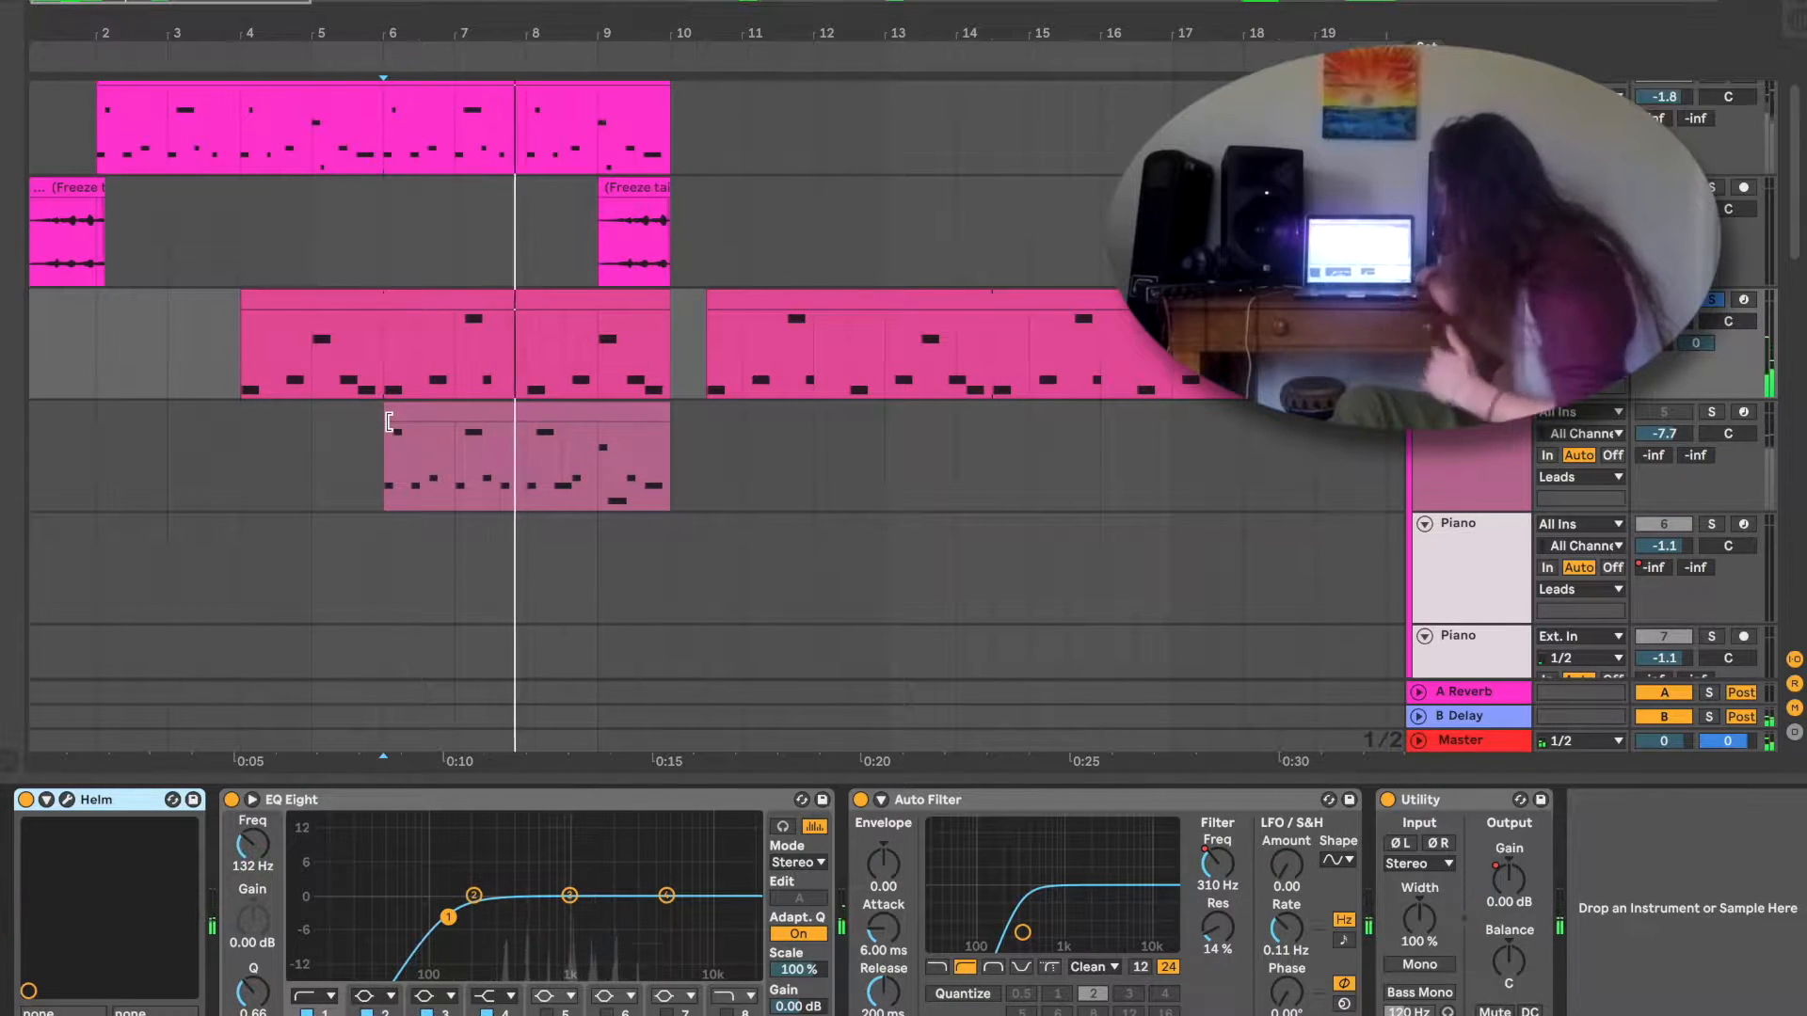
scroll(389, 421, up, 3)
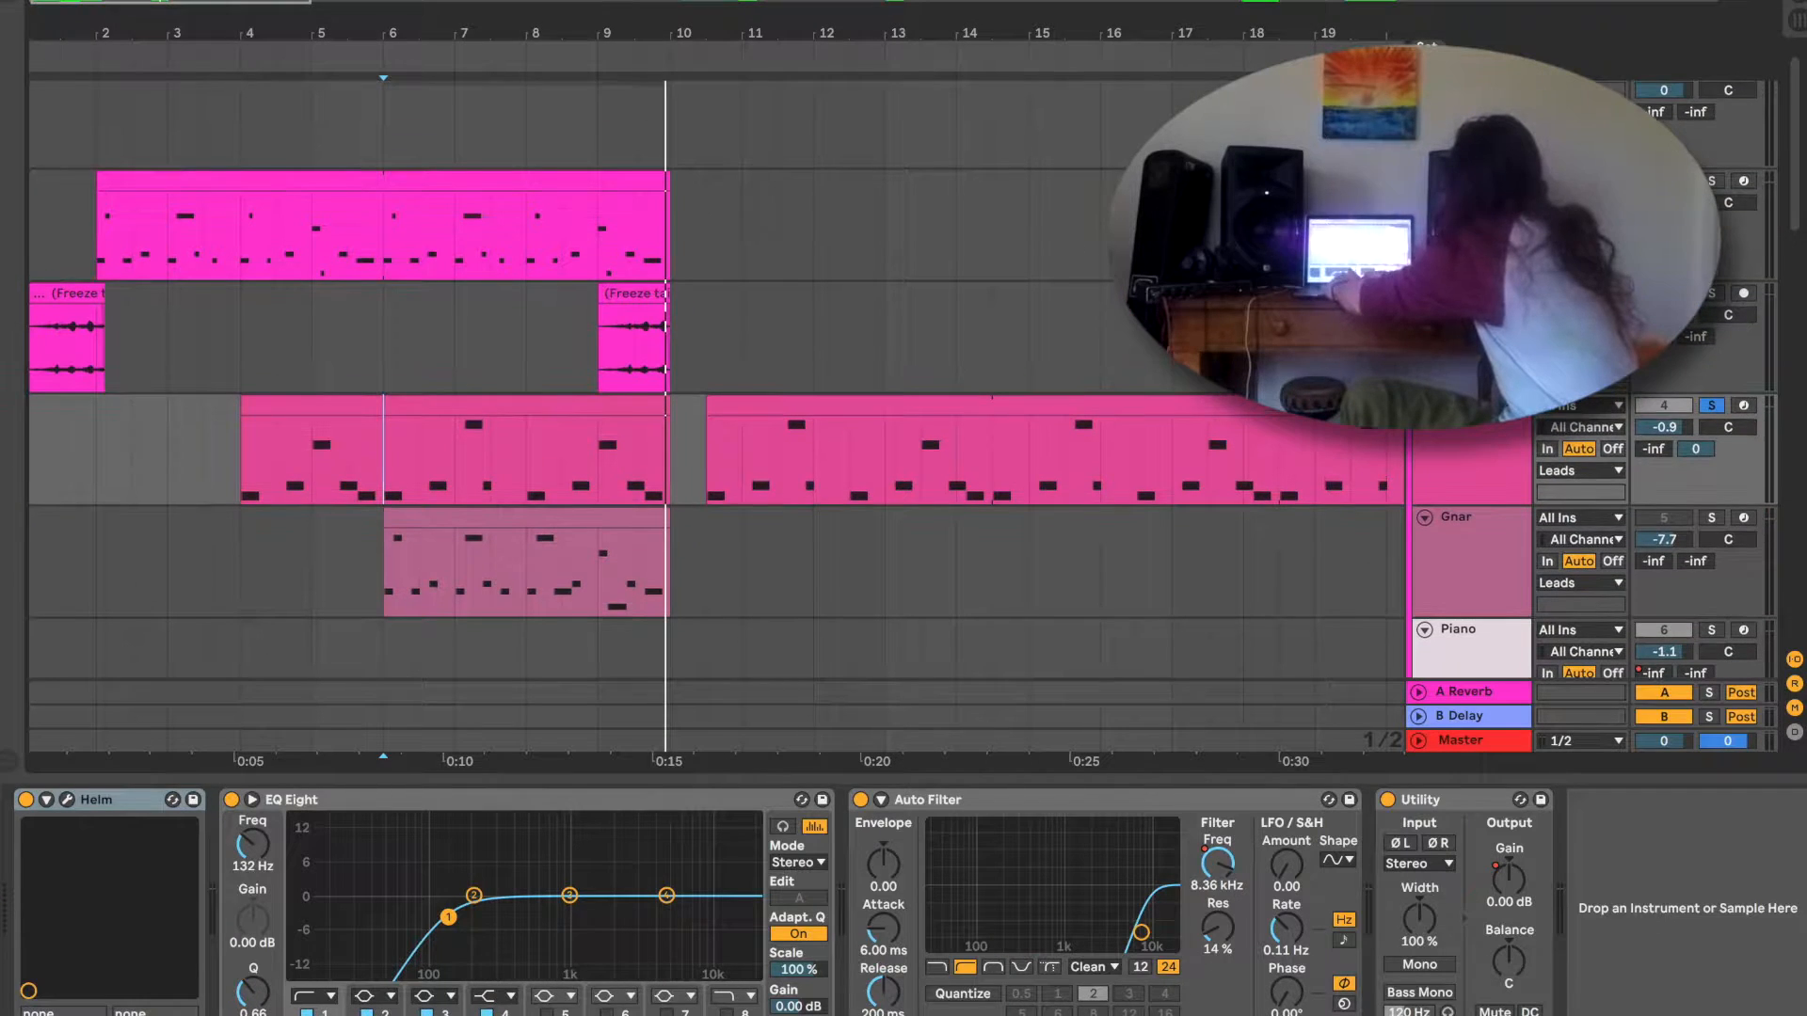
key(space)
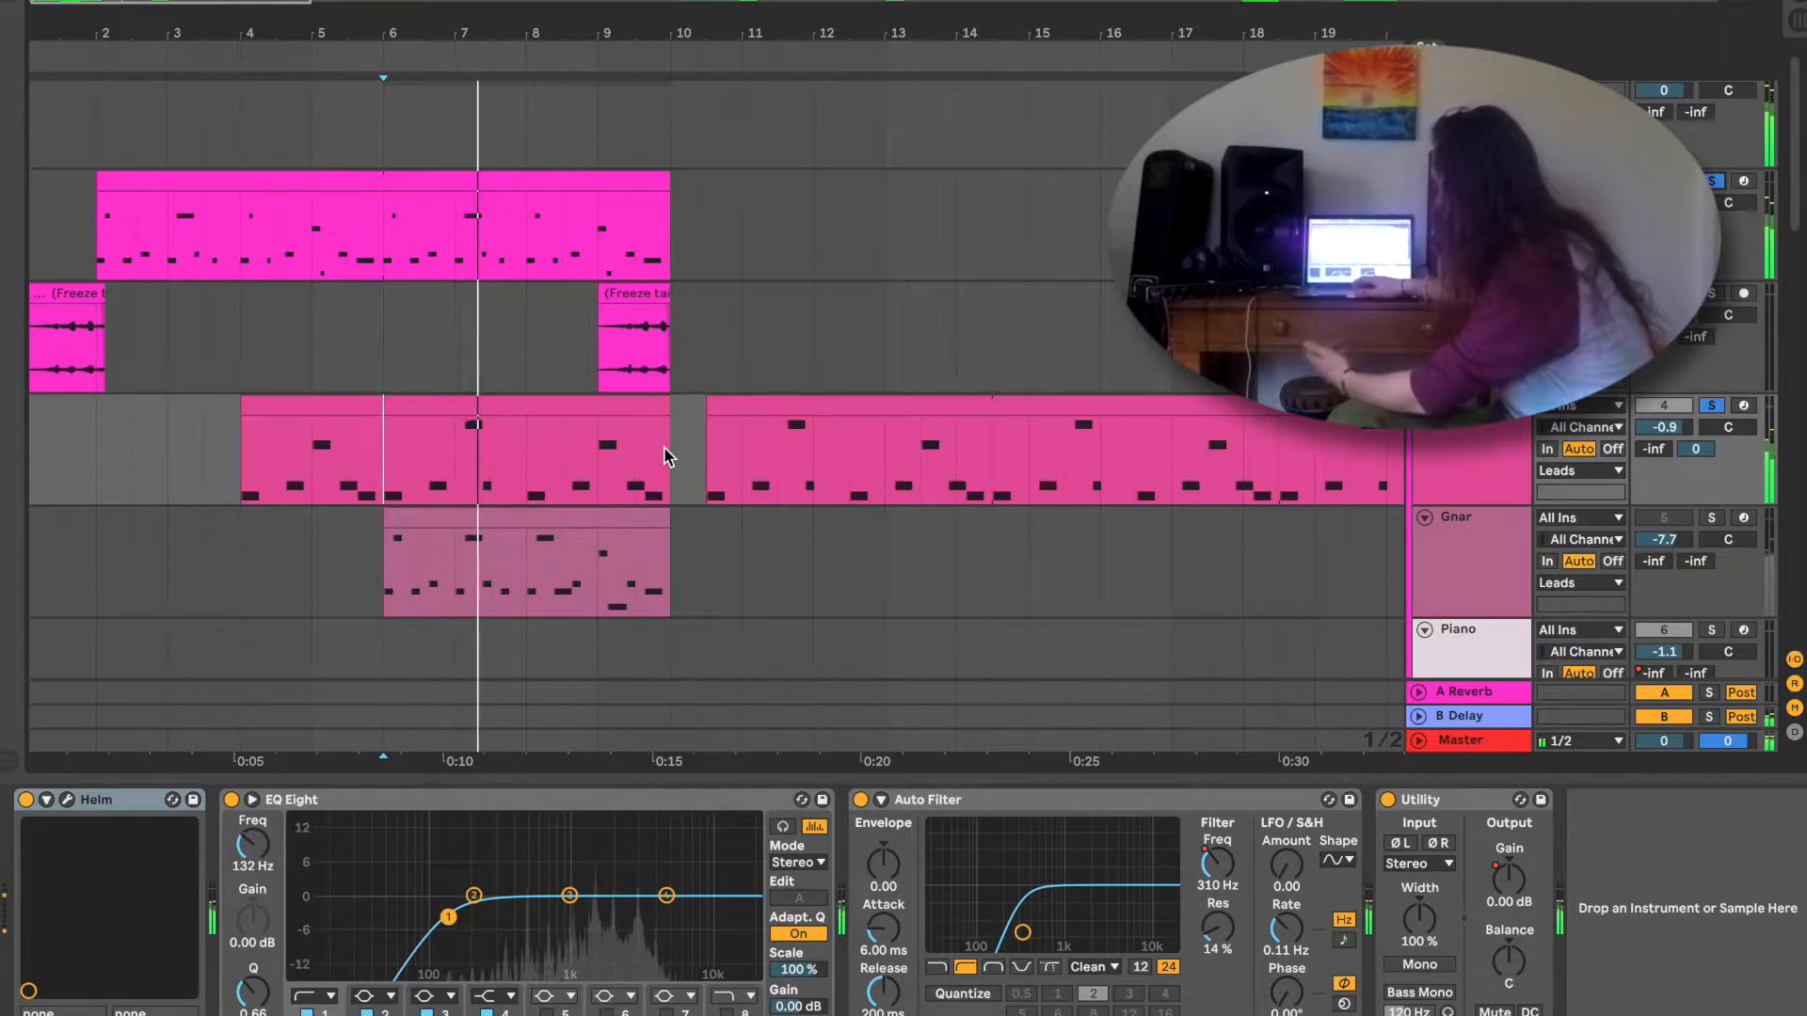
Play the soloed Piano part from the start of its second clip, just after bar 27.
scroll(990, 432, down, 3)
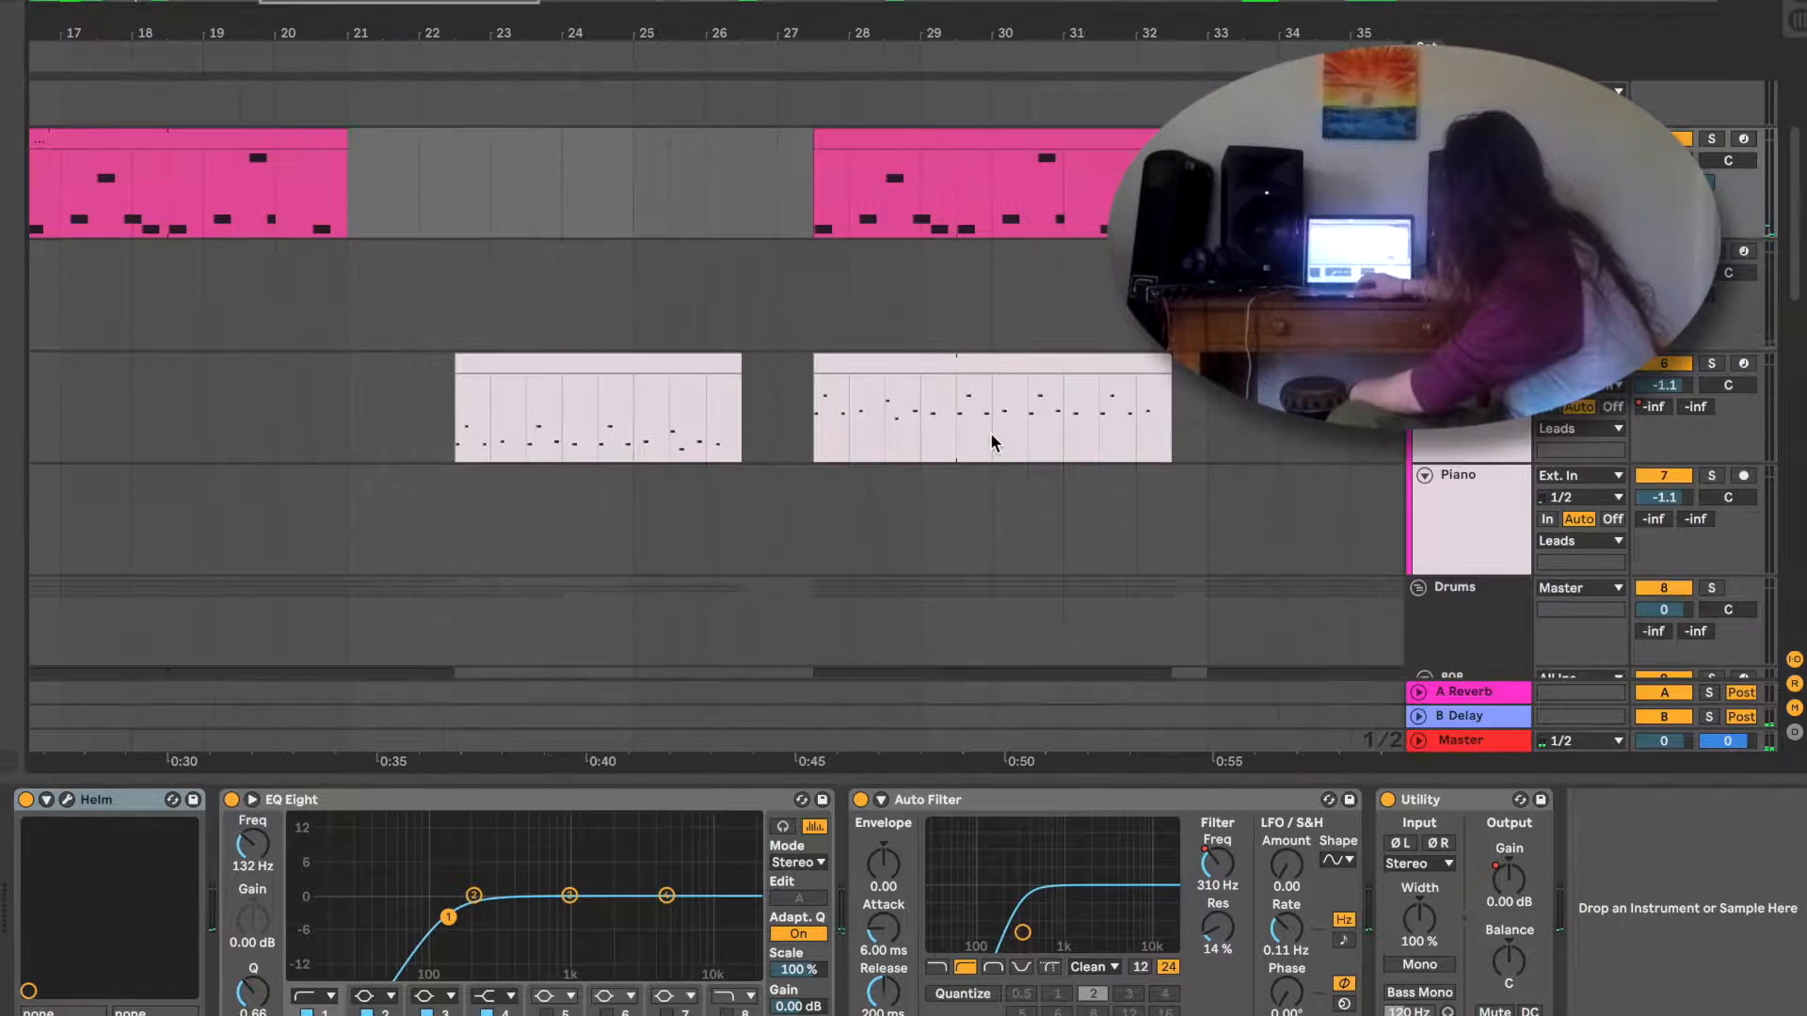
scroll(991, 432, left, 3)
click(990, 356)
click(990, 363)
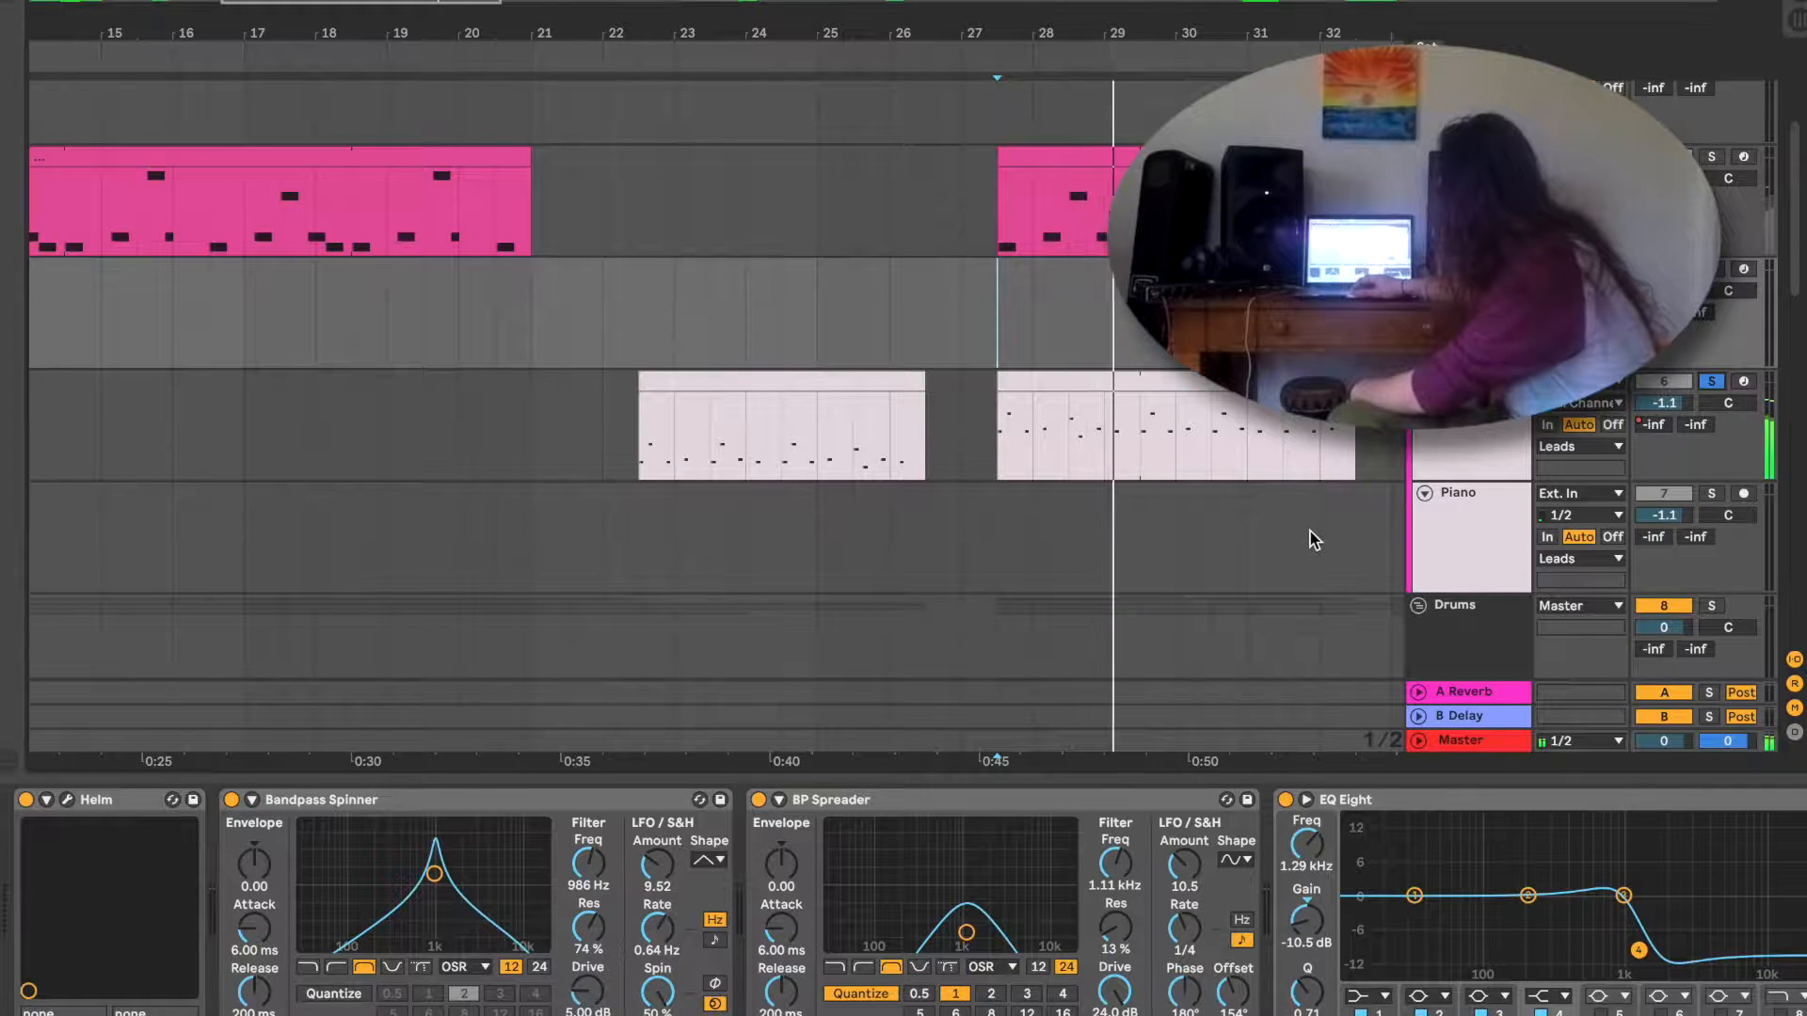
Audition the long Piano clip from about bar 94 and the frozen Weird game clip at bar 9.
scroll(856, 465, right, 20)
scroll(856, 465, up, 2)
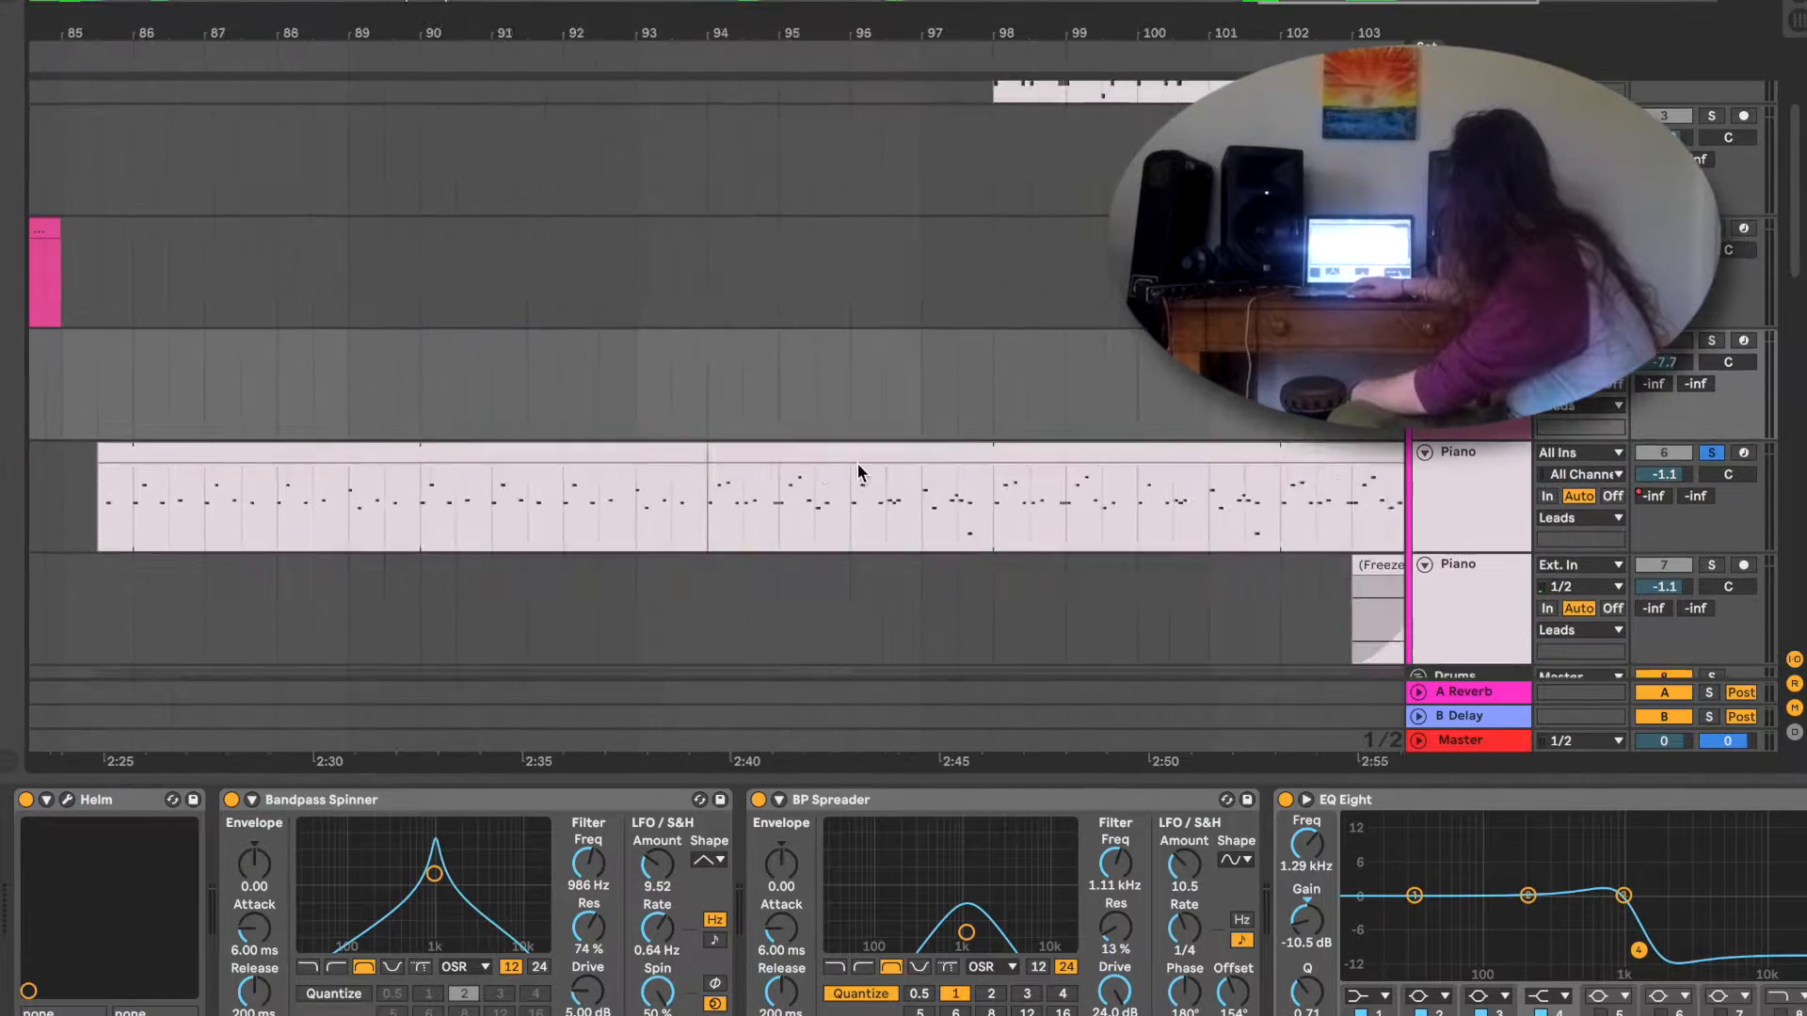
scroll(856, 463, right, 6)
scroll(856, 463, left, 8)
scroll(857, 463, down, 1)
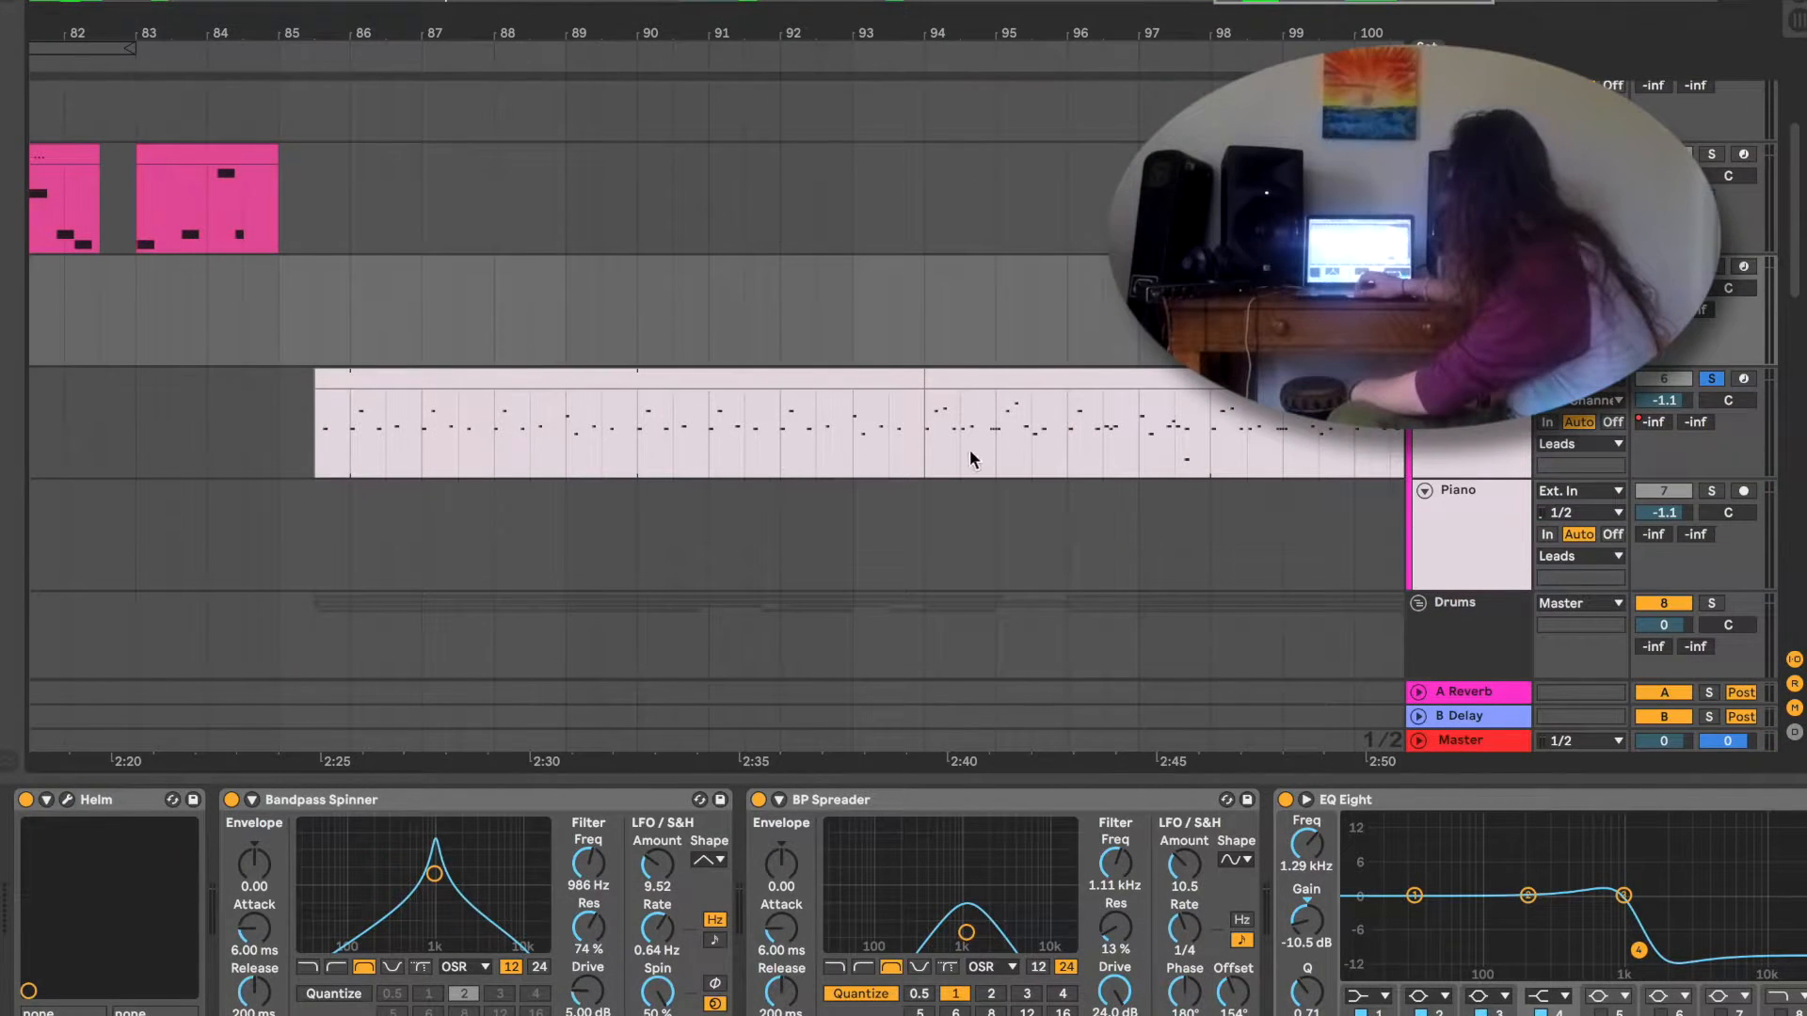
click(941, 438)
key(space)
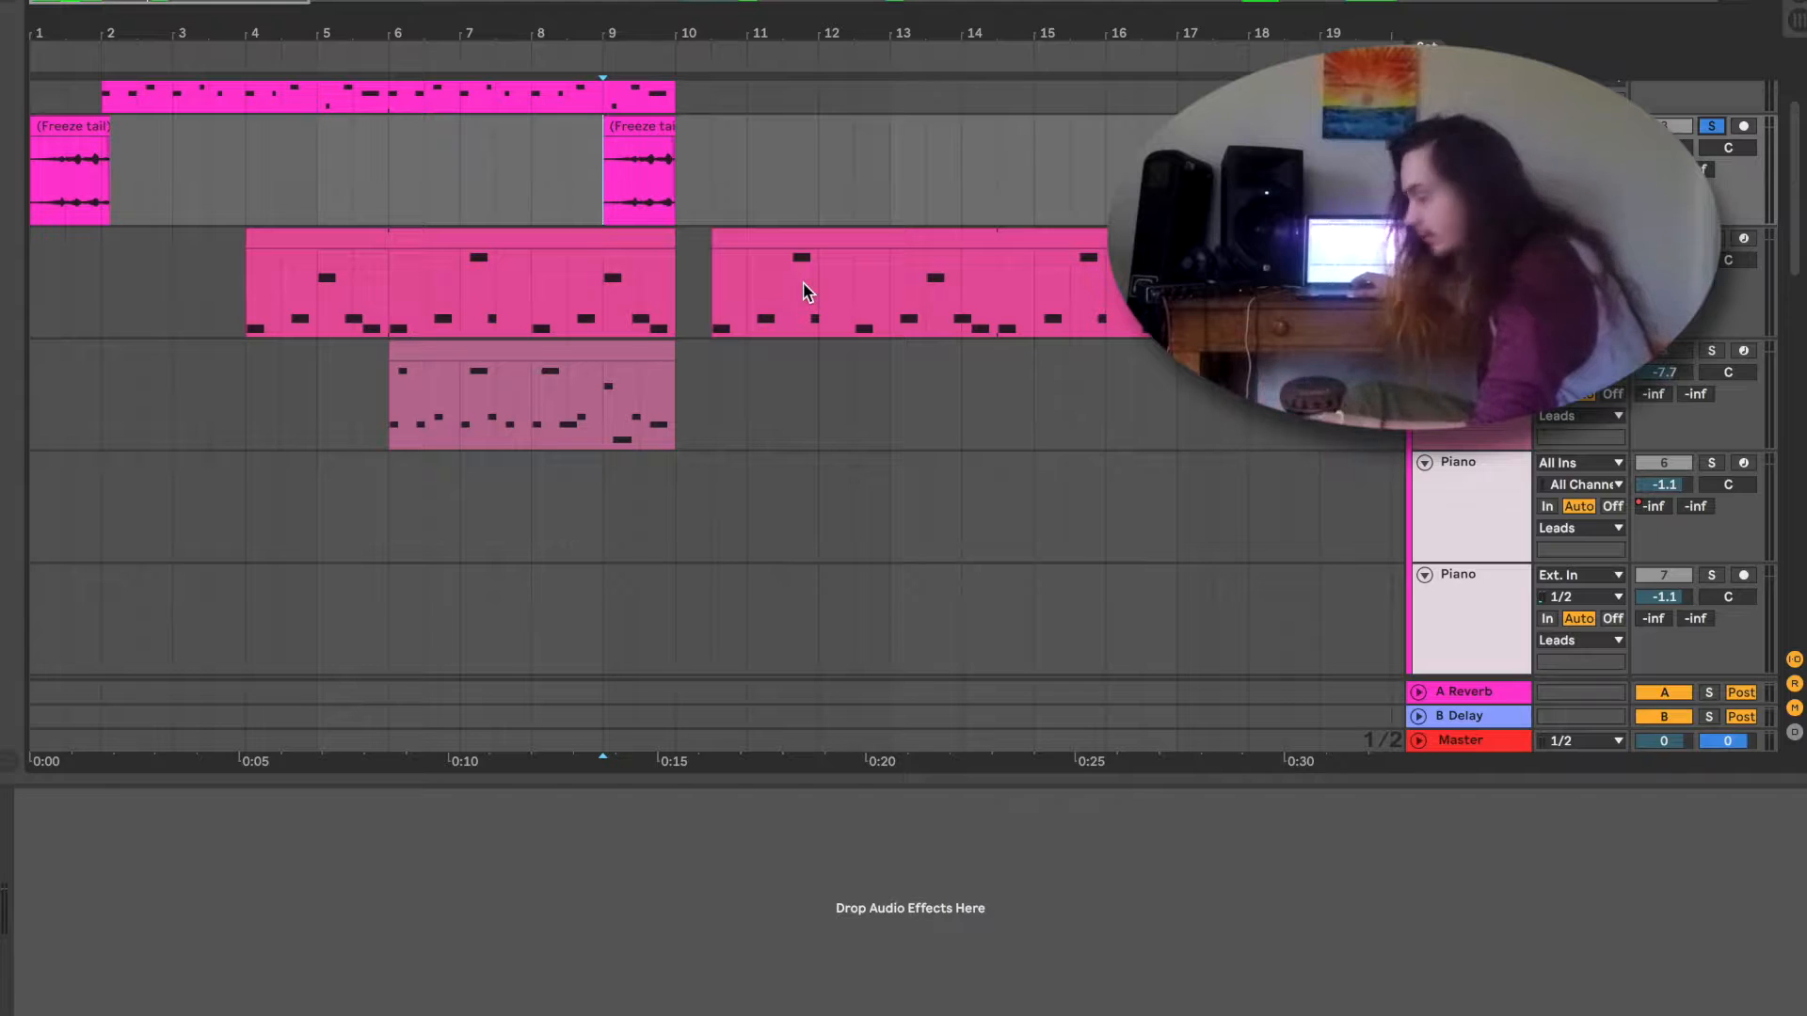
key(space)
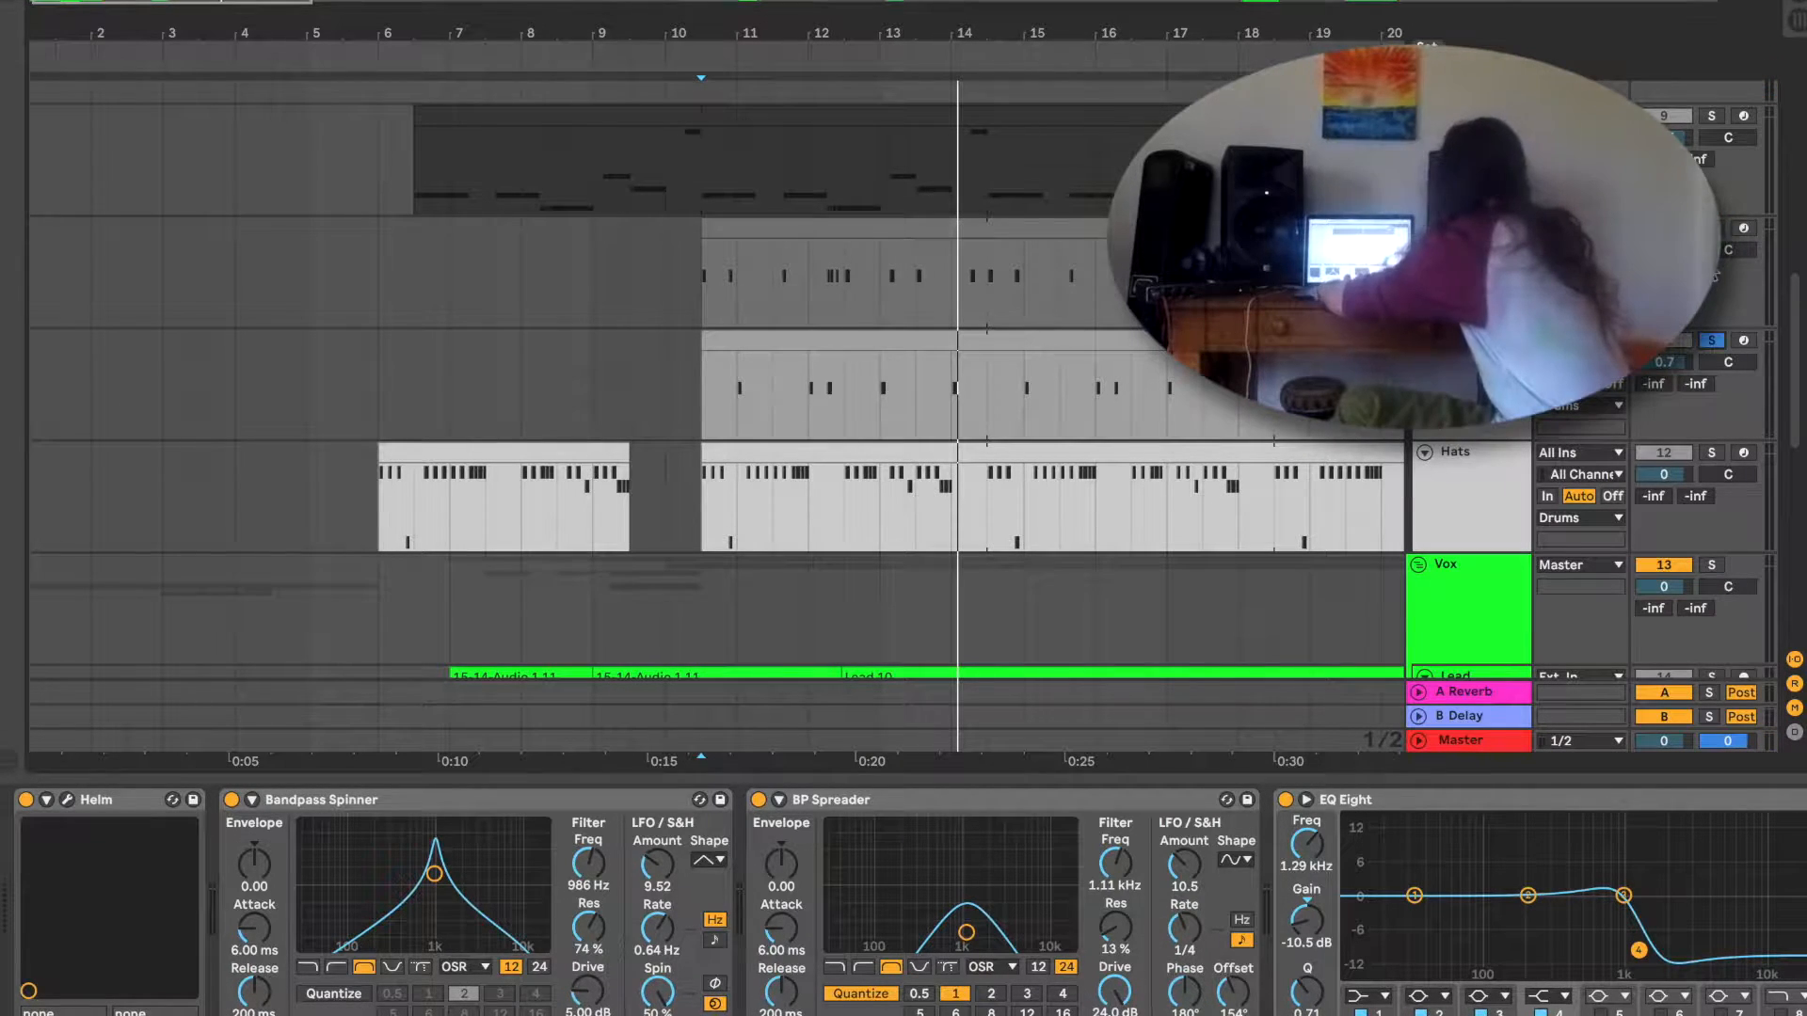
Solo the Clap and Hats tracks in turn and play them from the drum entry between bars 10 and 11.
click(1709, 342)
click(711, 390)
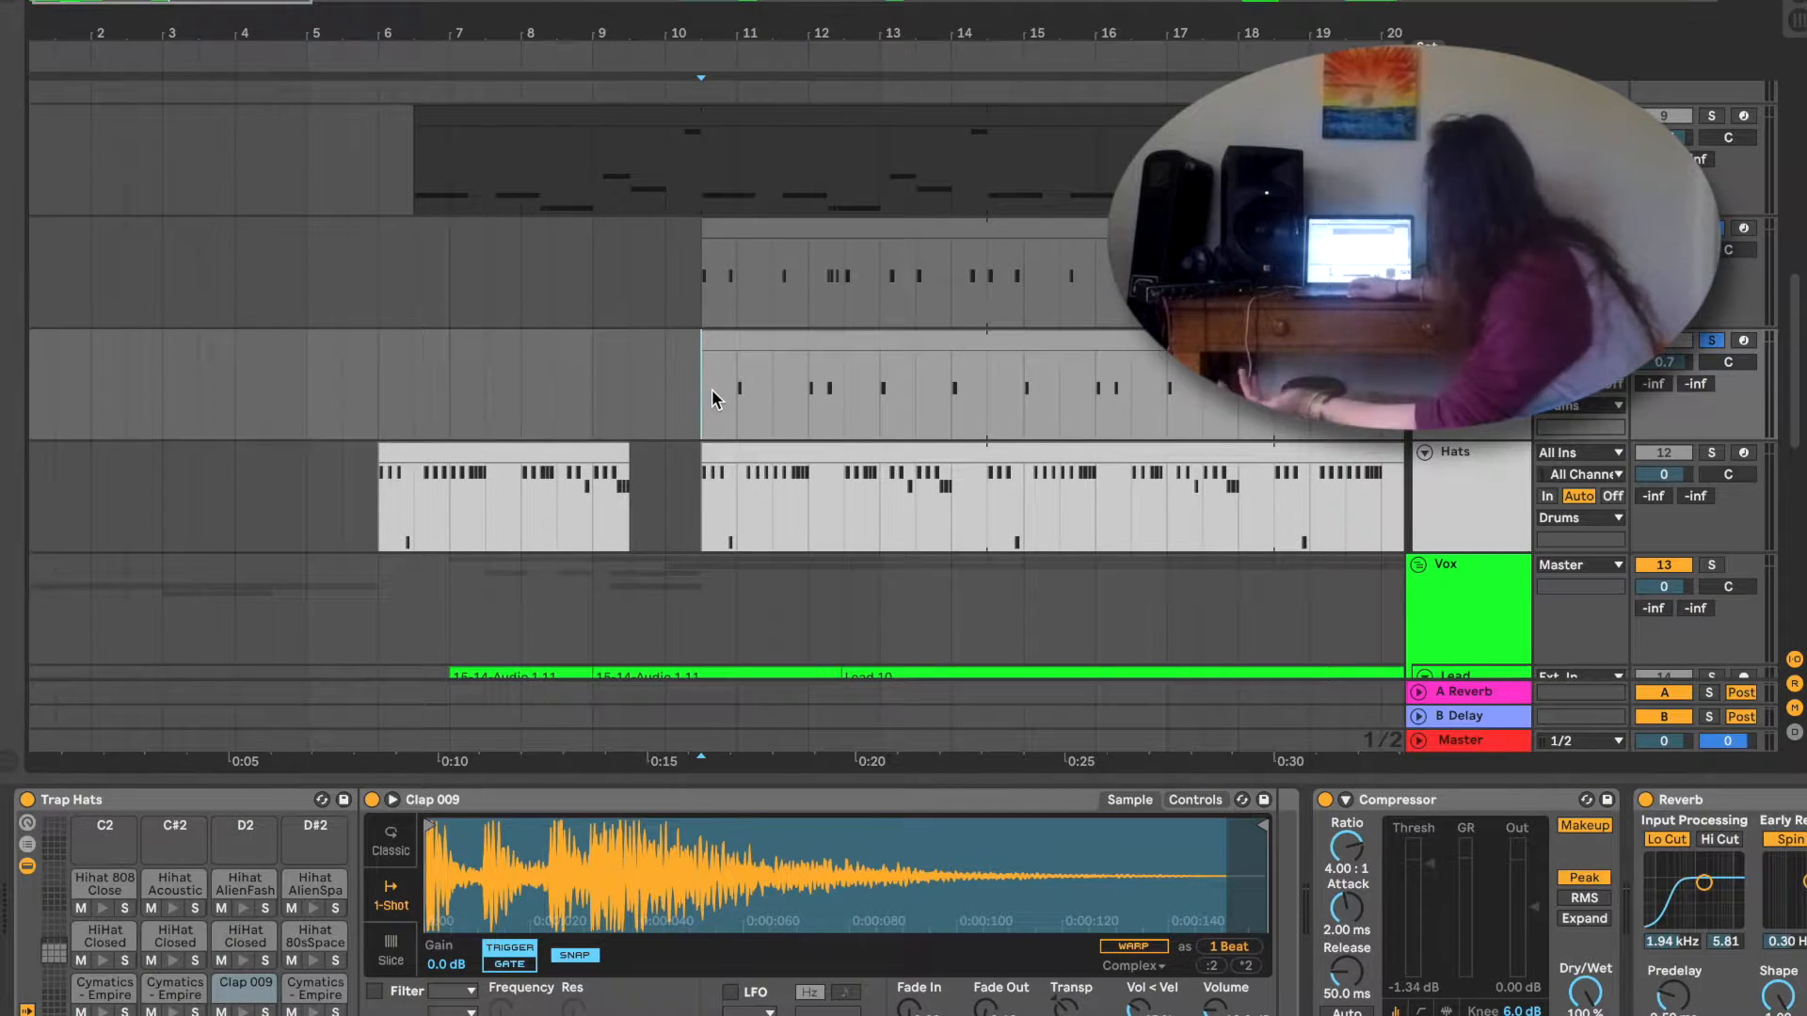
key(space)
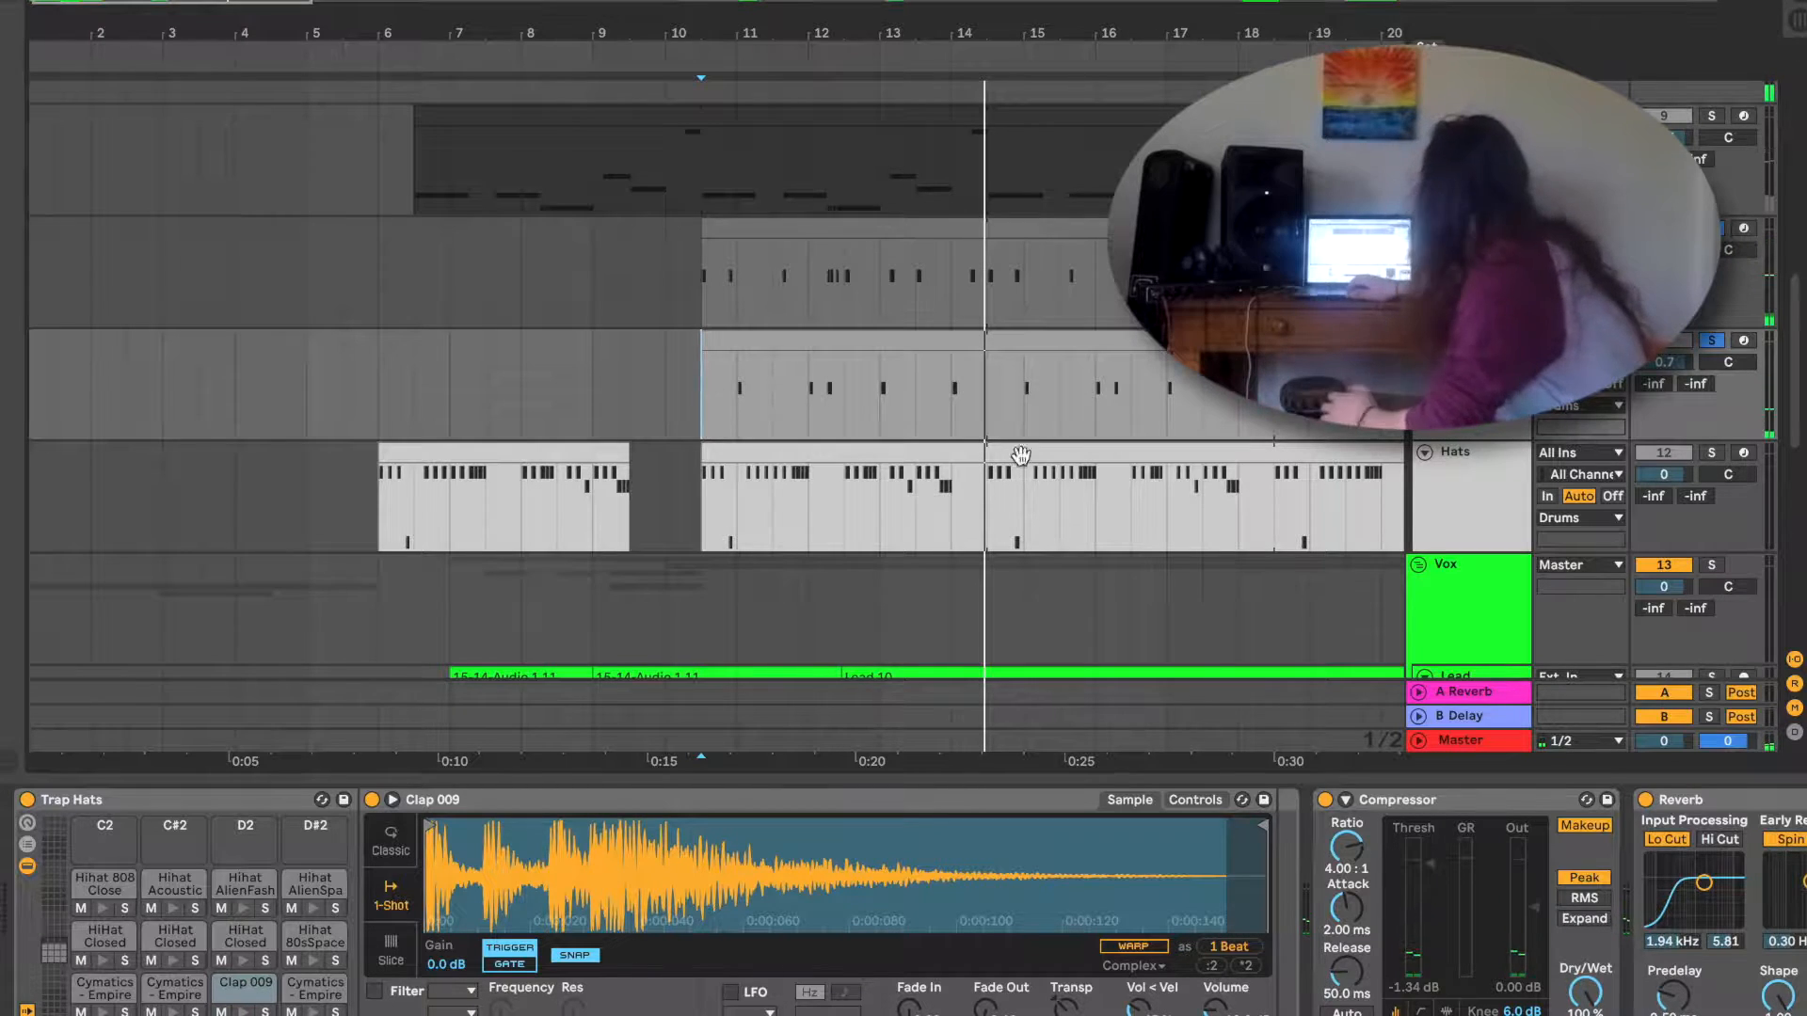
key(space)
click(1712, 455)
key(space)
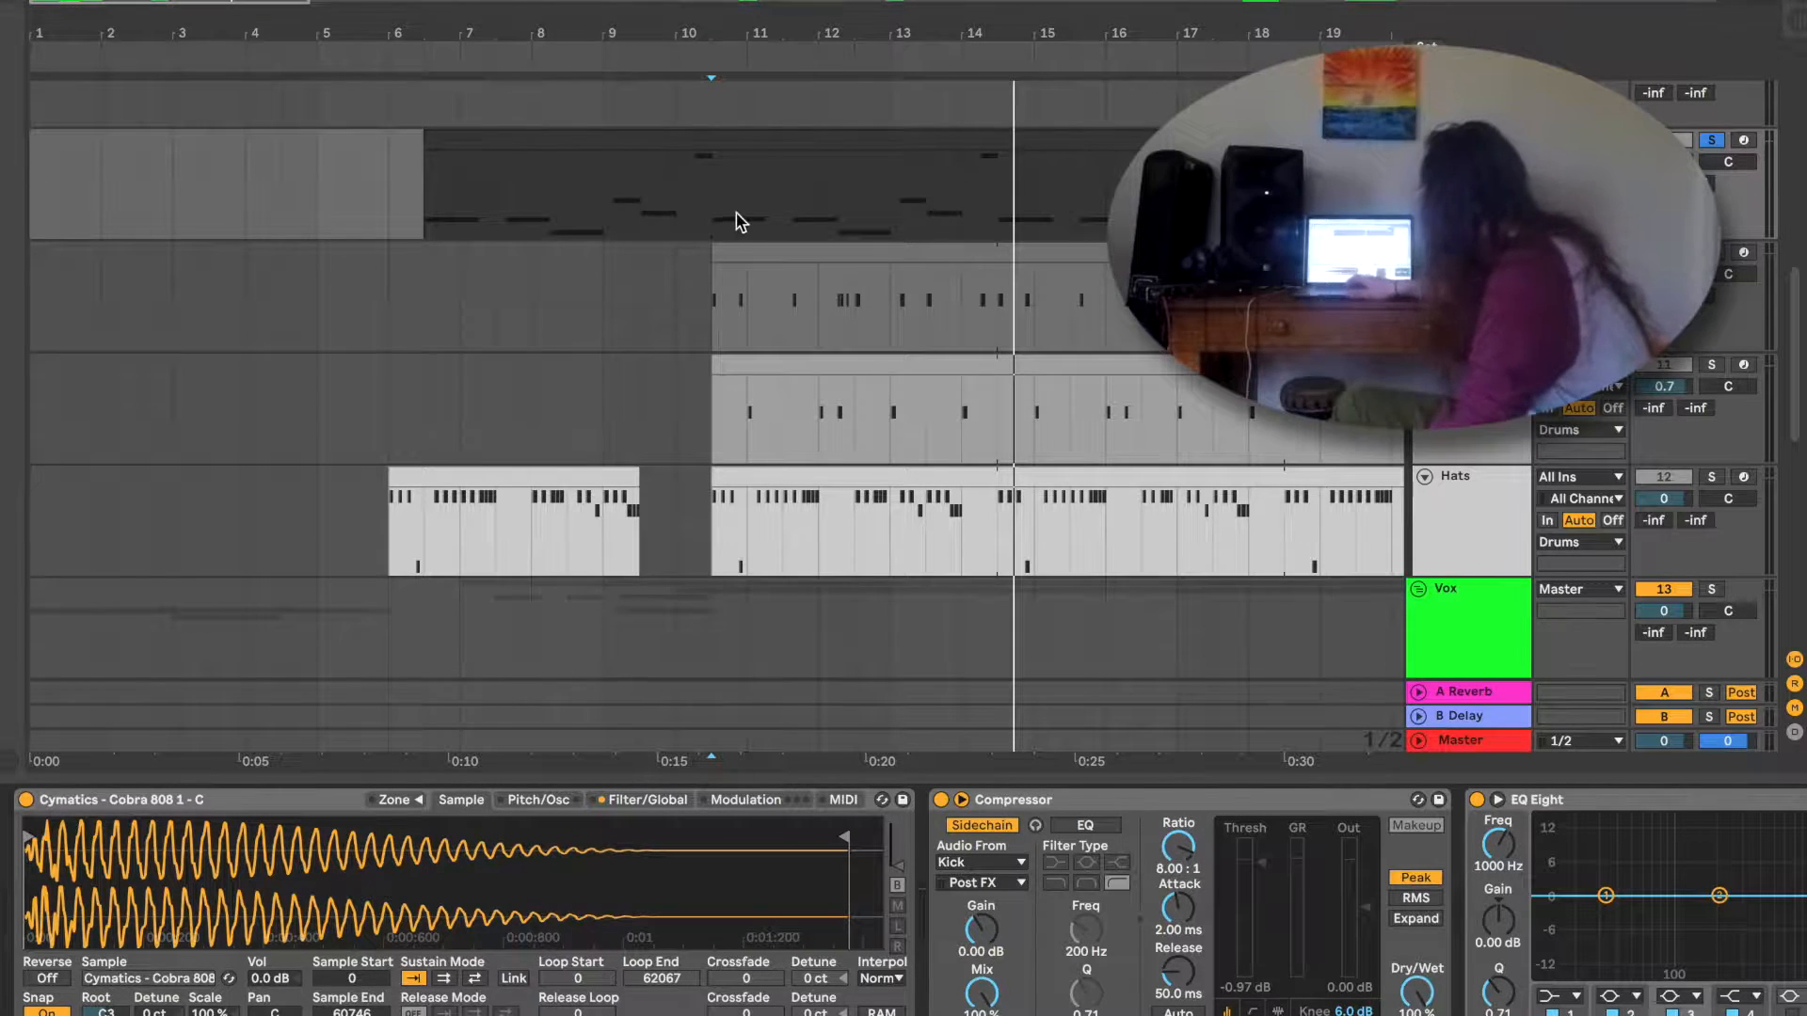
Audition the soloed 808 part and place the playback start at the beginning of the second Gnarly Pad clip.
key(space)
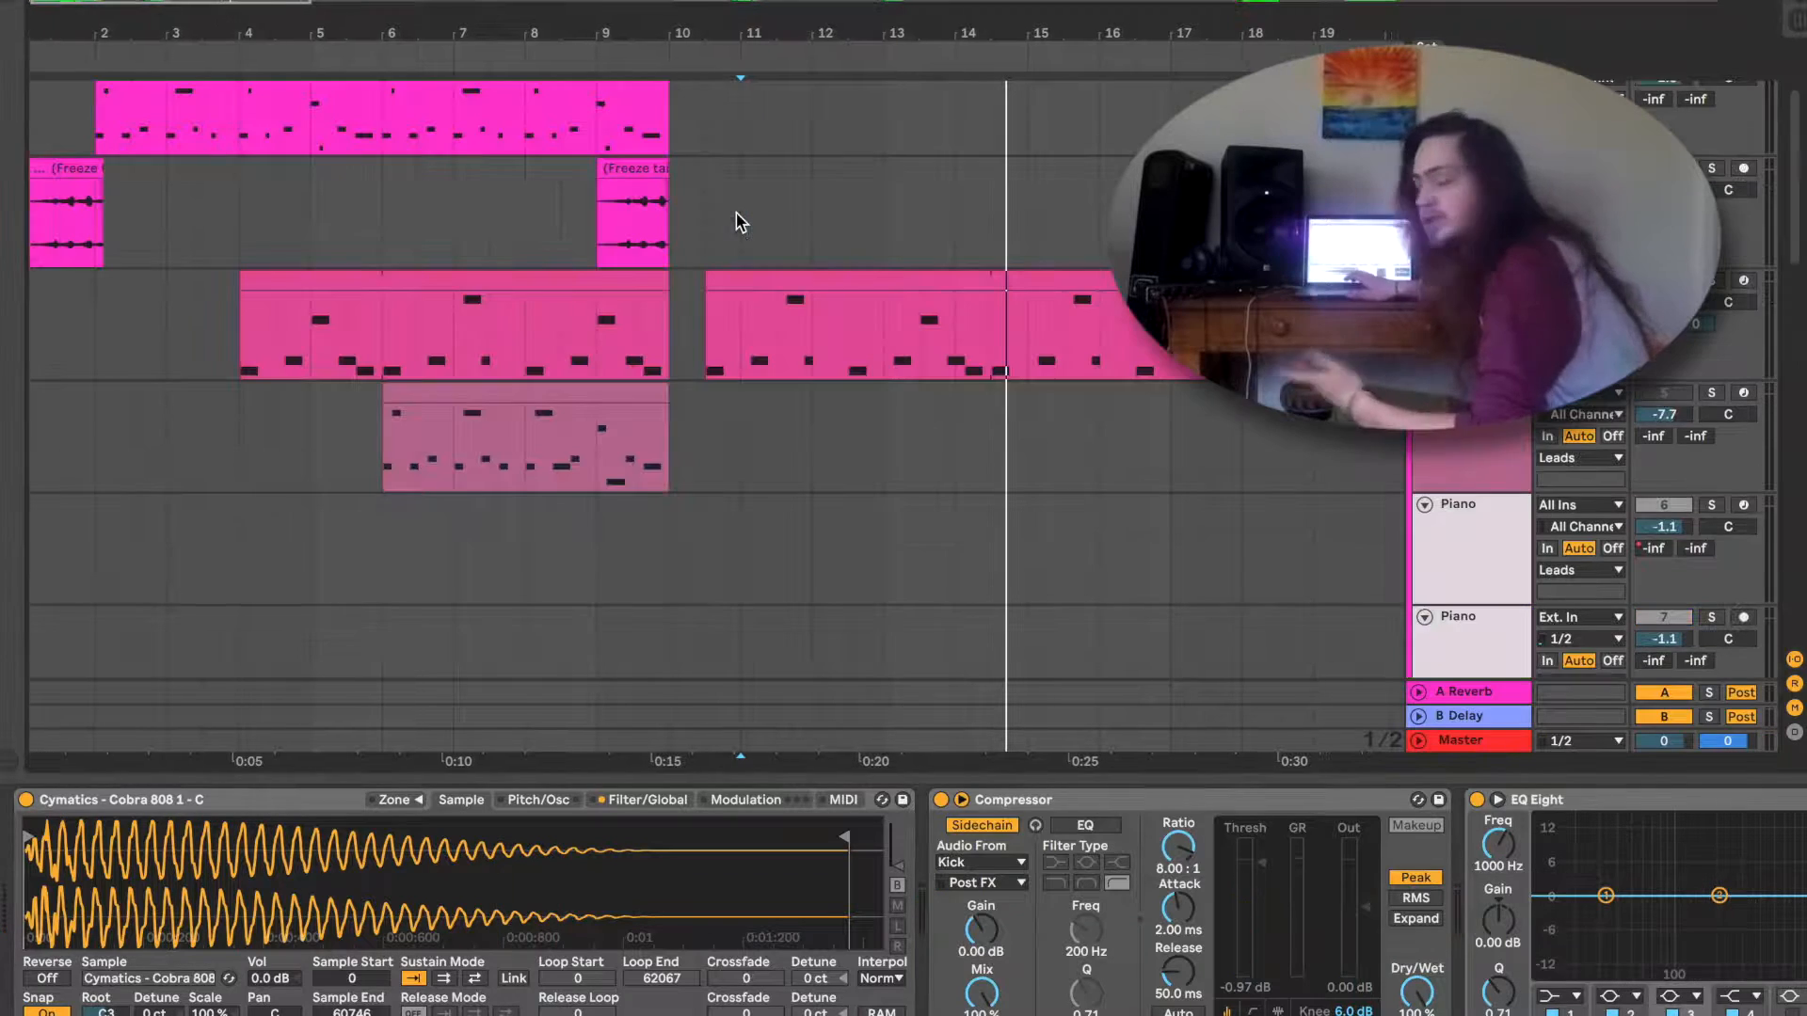
click(702, 280)
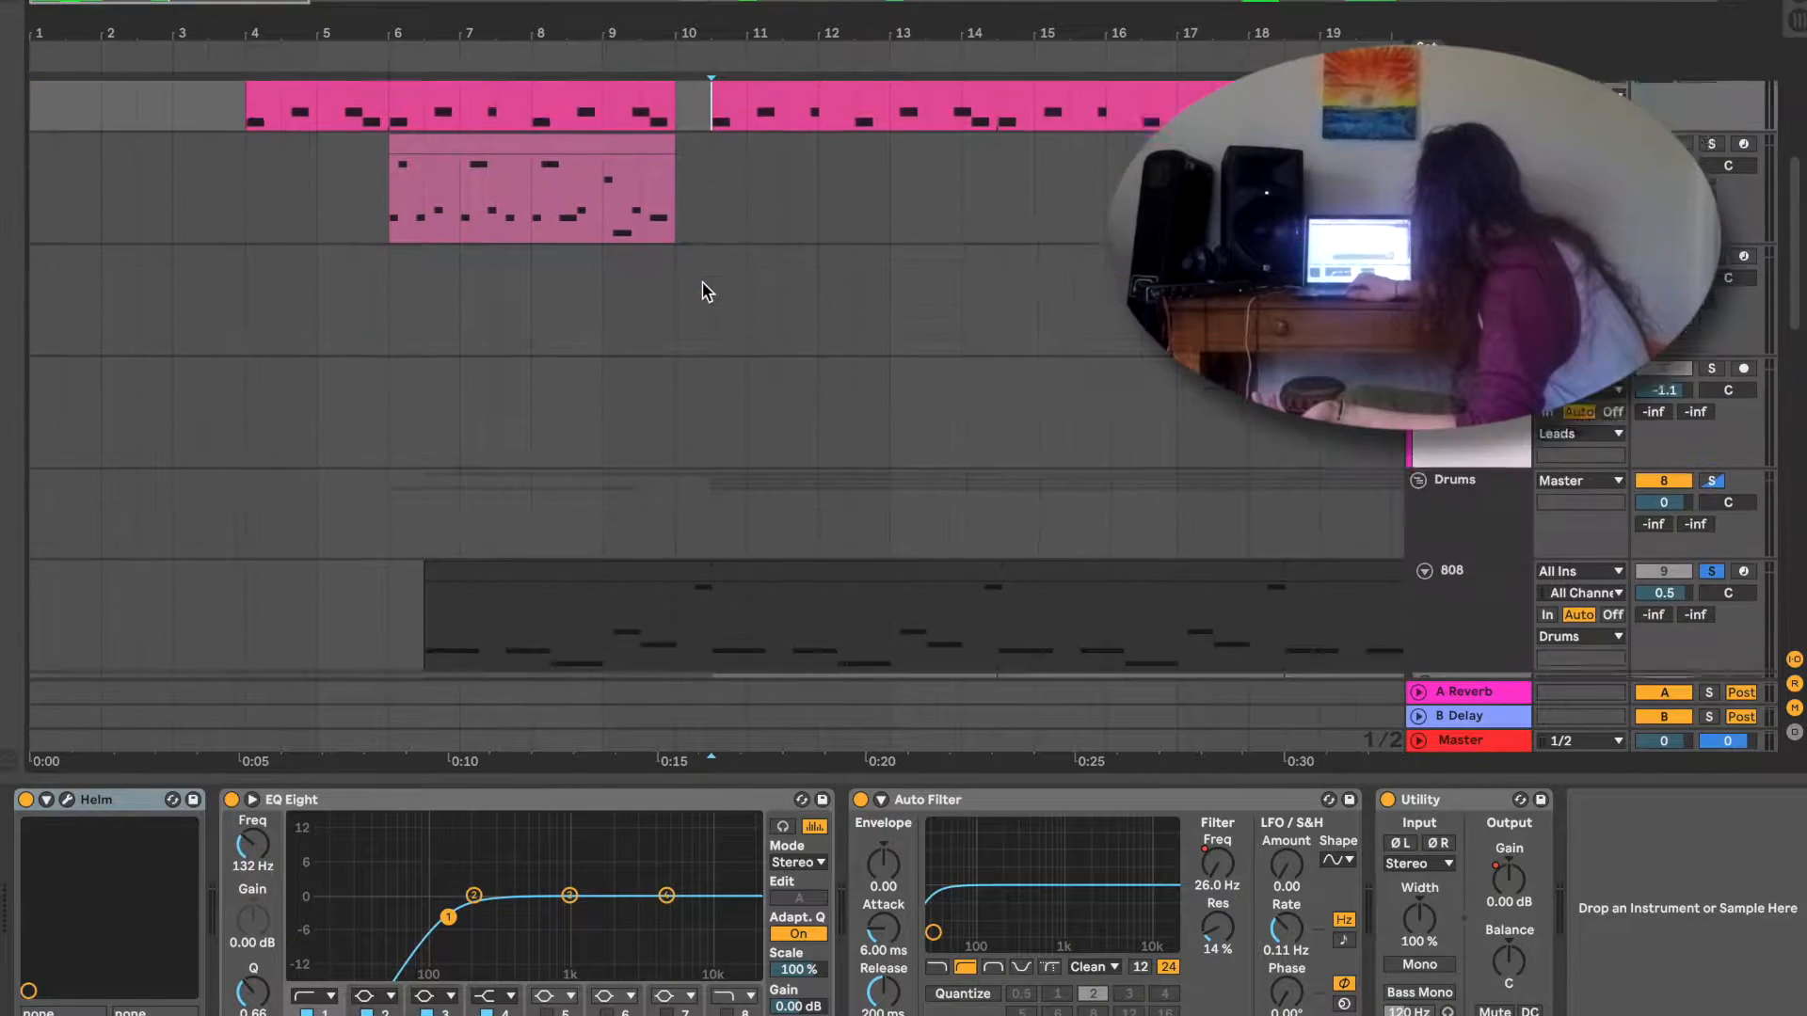
scroll(702, 282, down, 2)
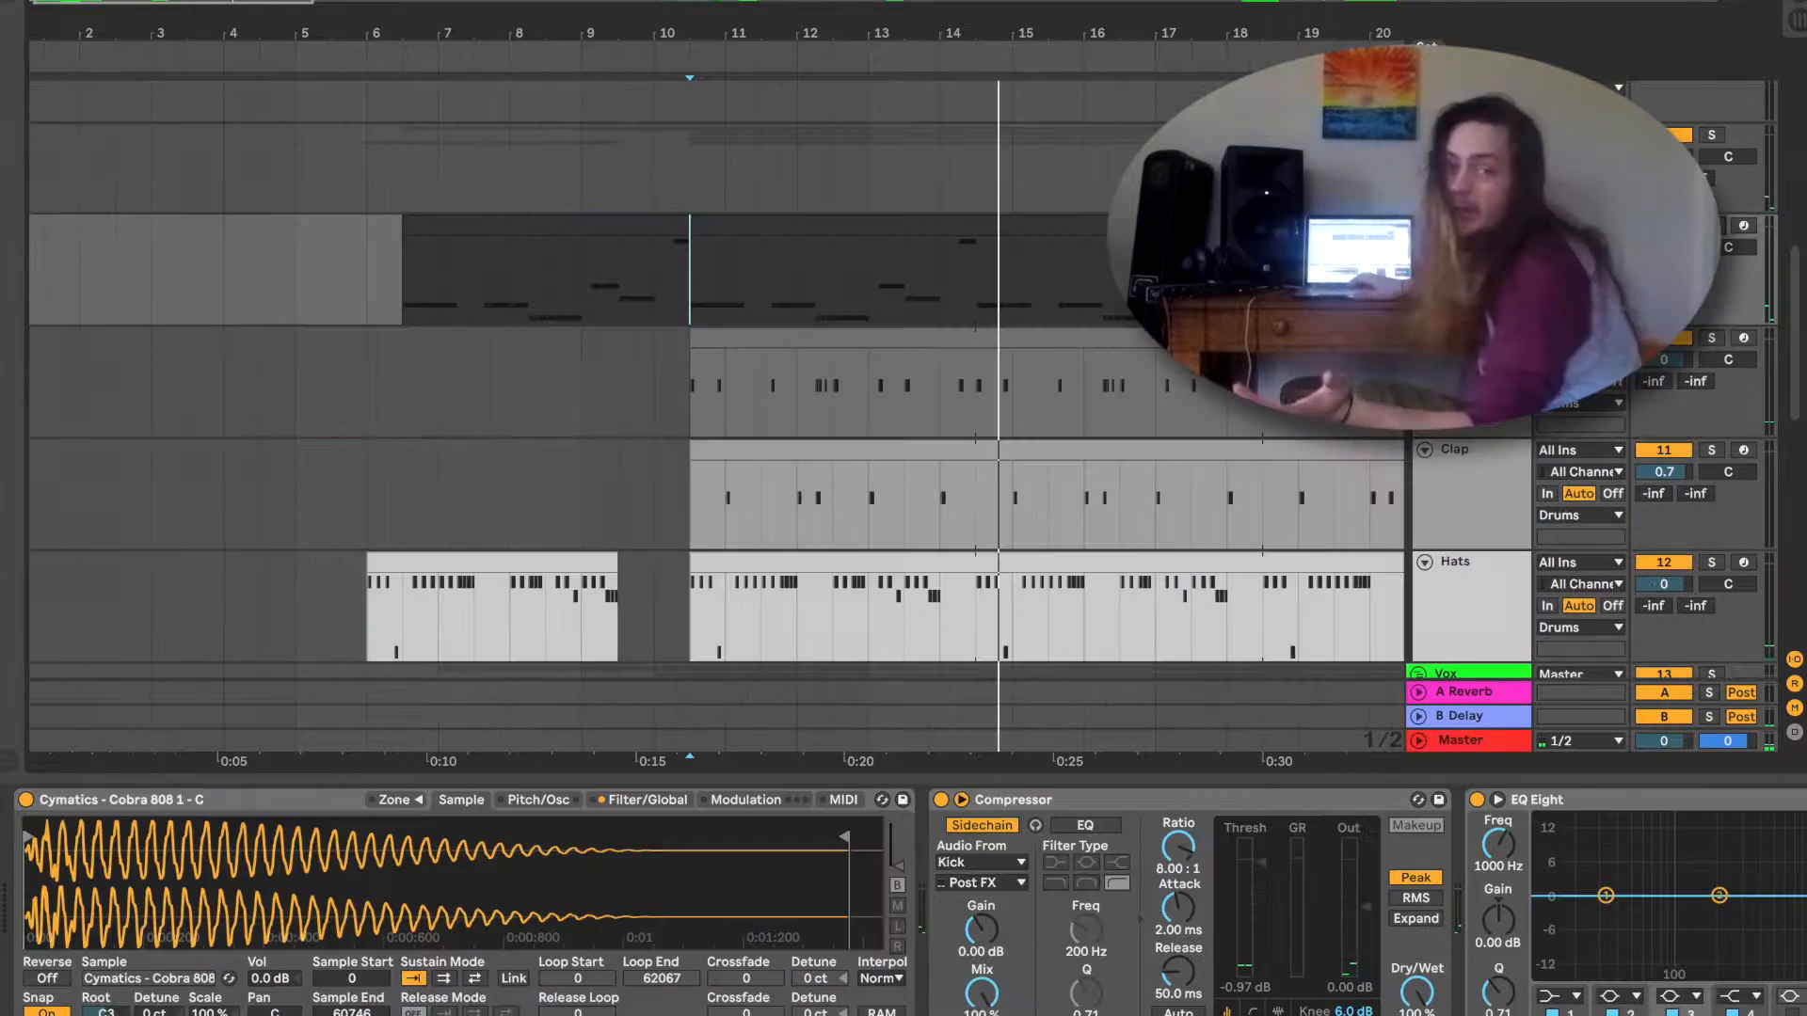
Examine the sidechain settings of the Compressor on the 808 track, hiding and showing its sidechain section.
scroll(716, 414, up, 5)
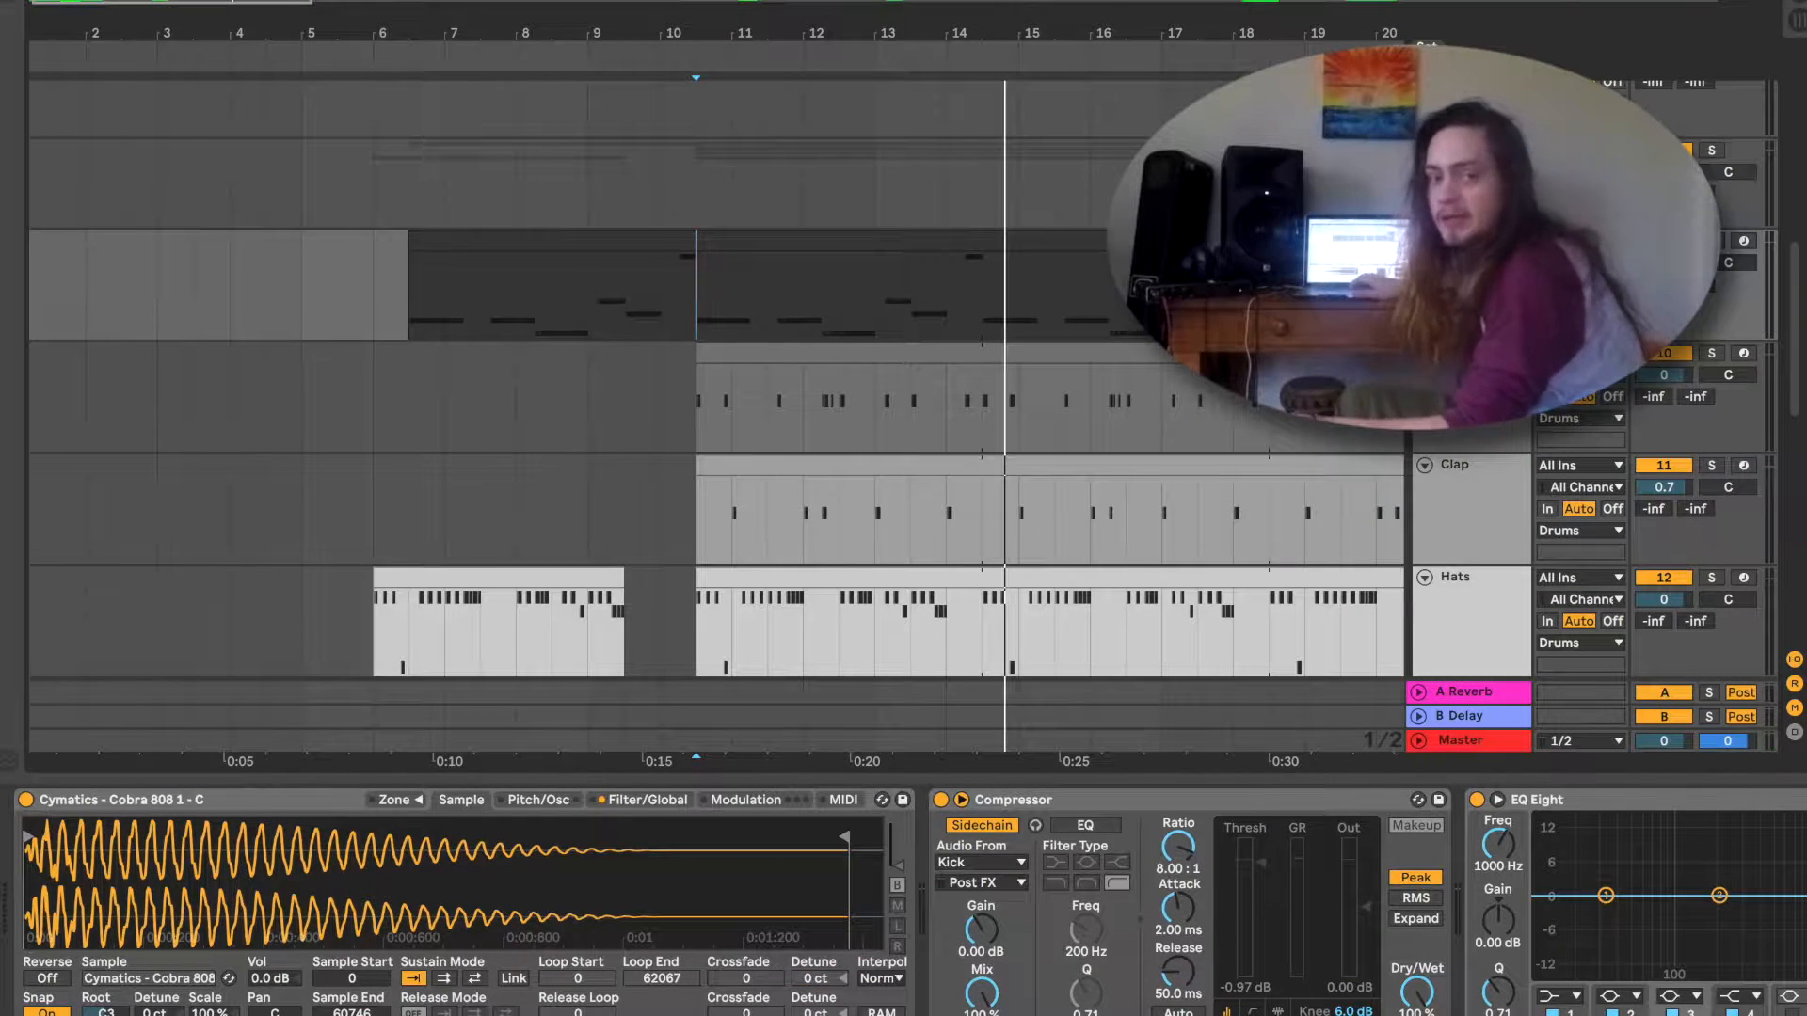
scroll(716, 415, down, 1)
scroll(715, 414, right, 1)
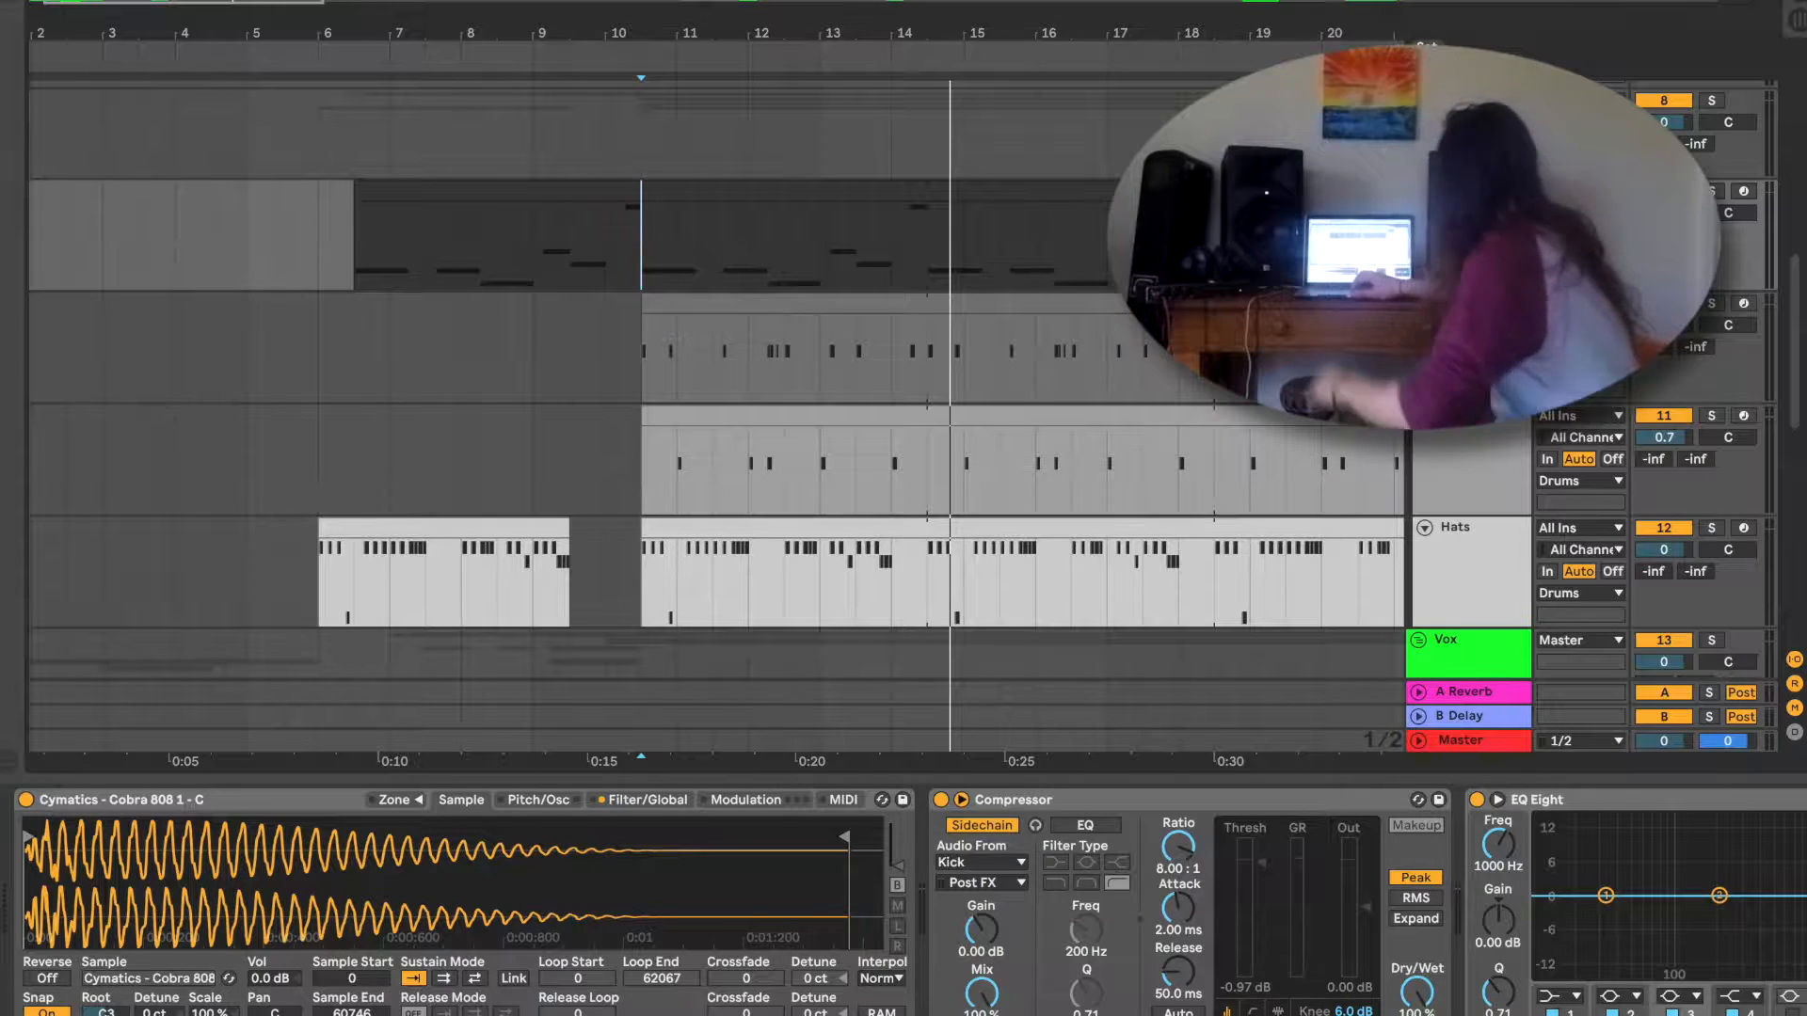
scroll(716, 414, up, 1)
scroll(577, 807, right, 4)
click(576, 801)
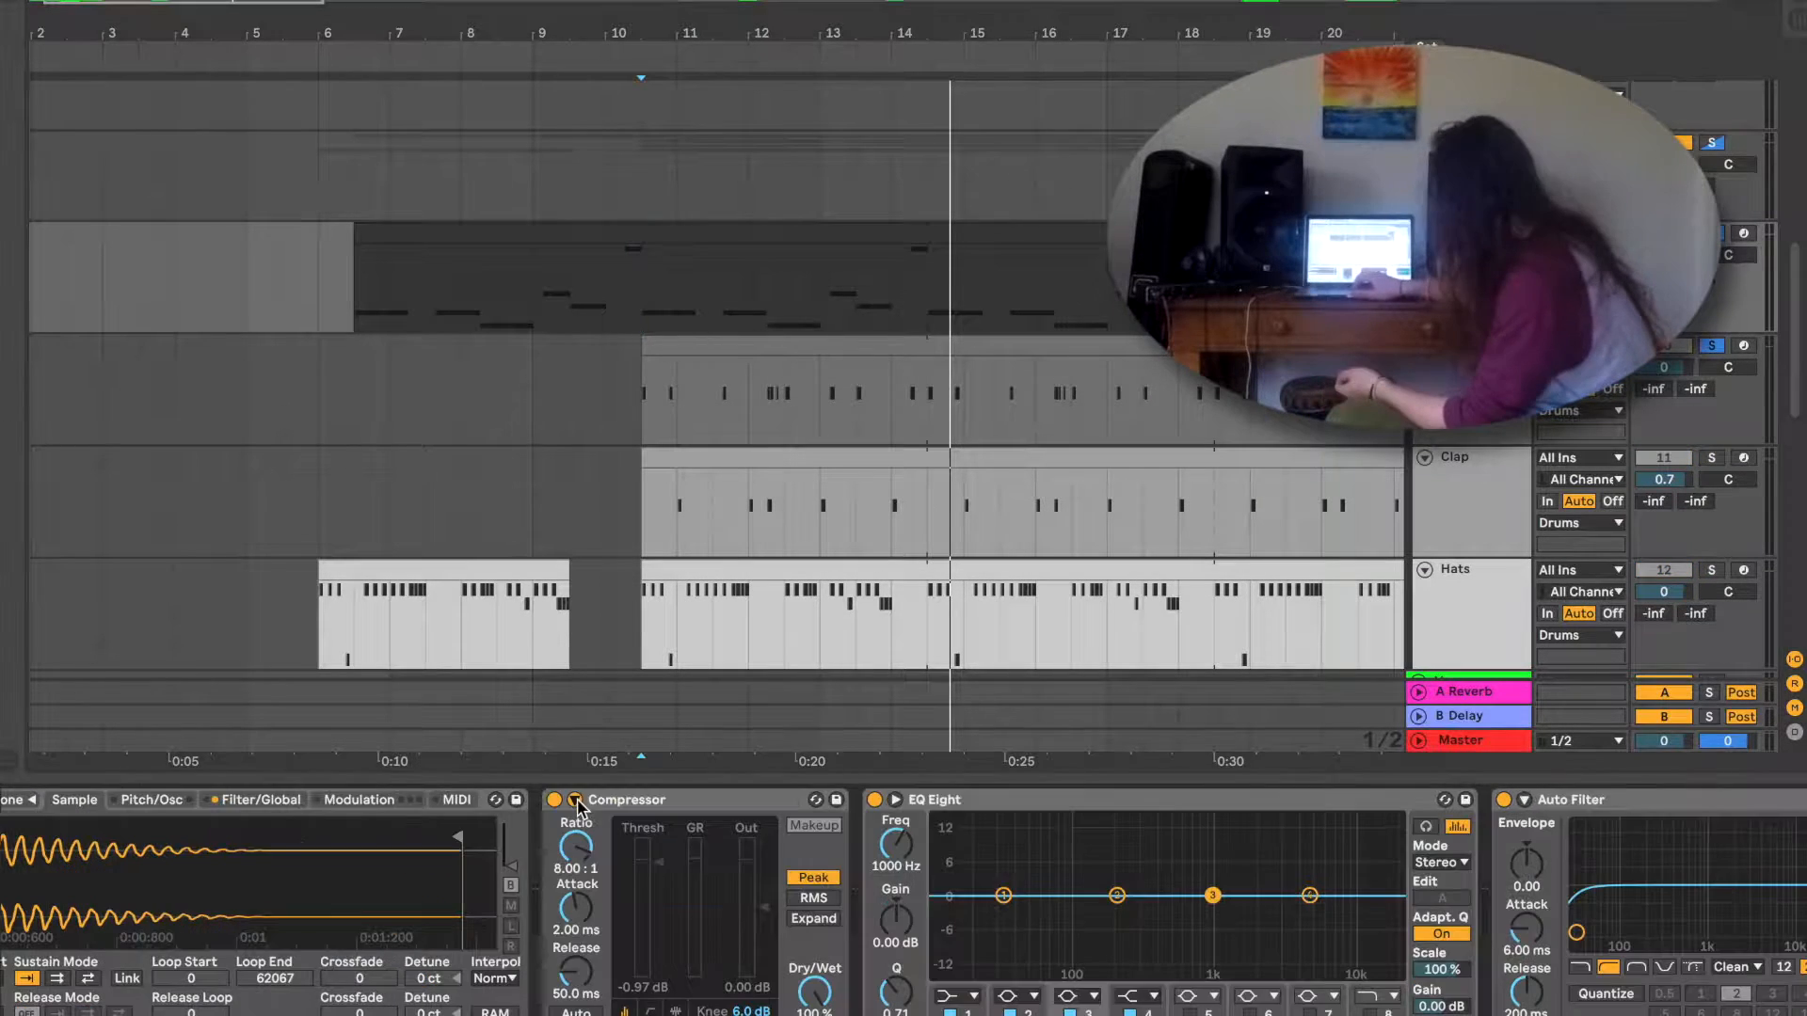
click(575, 801)
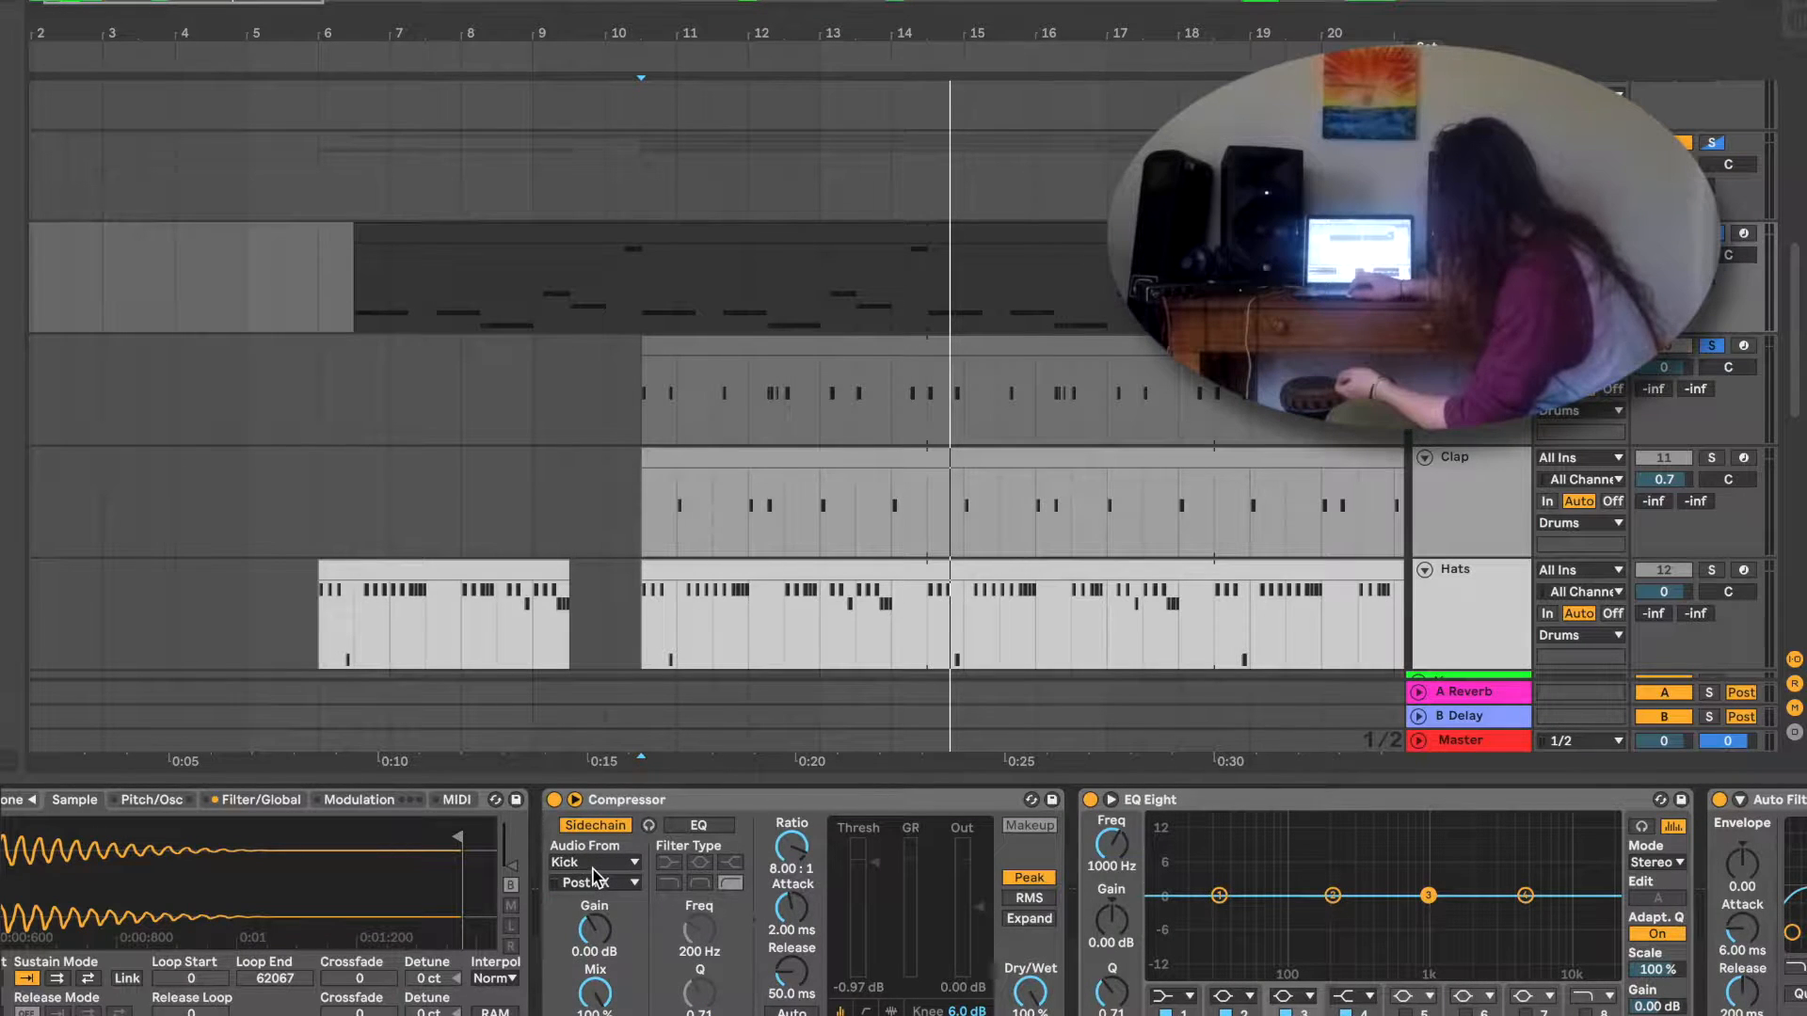
Select the first Kick clip to show the Kick track's device chain.
scroll(1113, 393, down, 3)
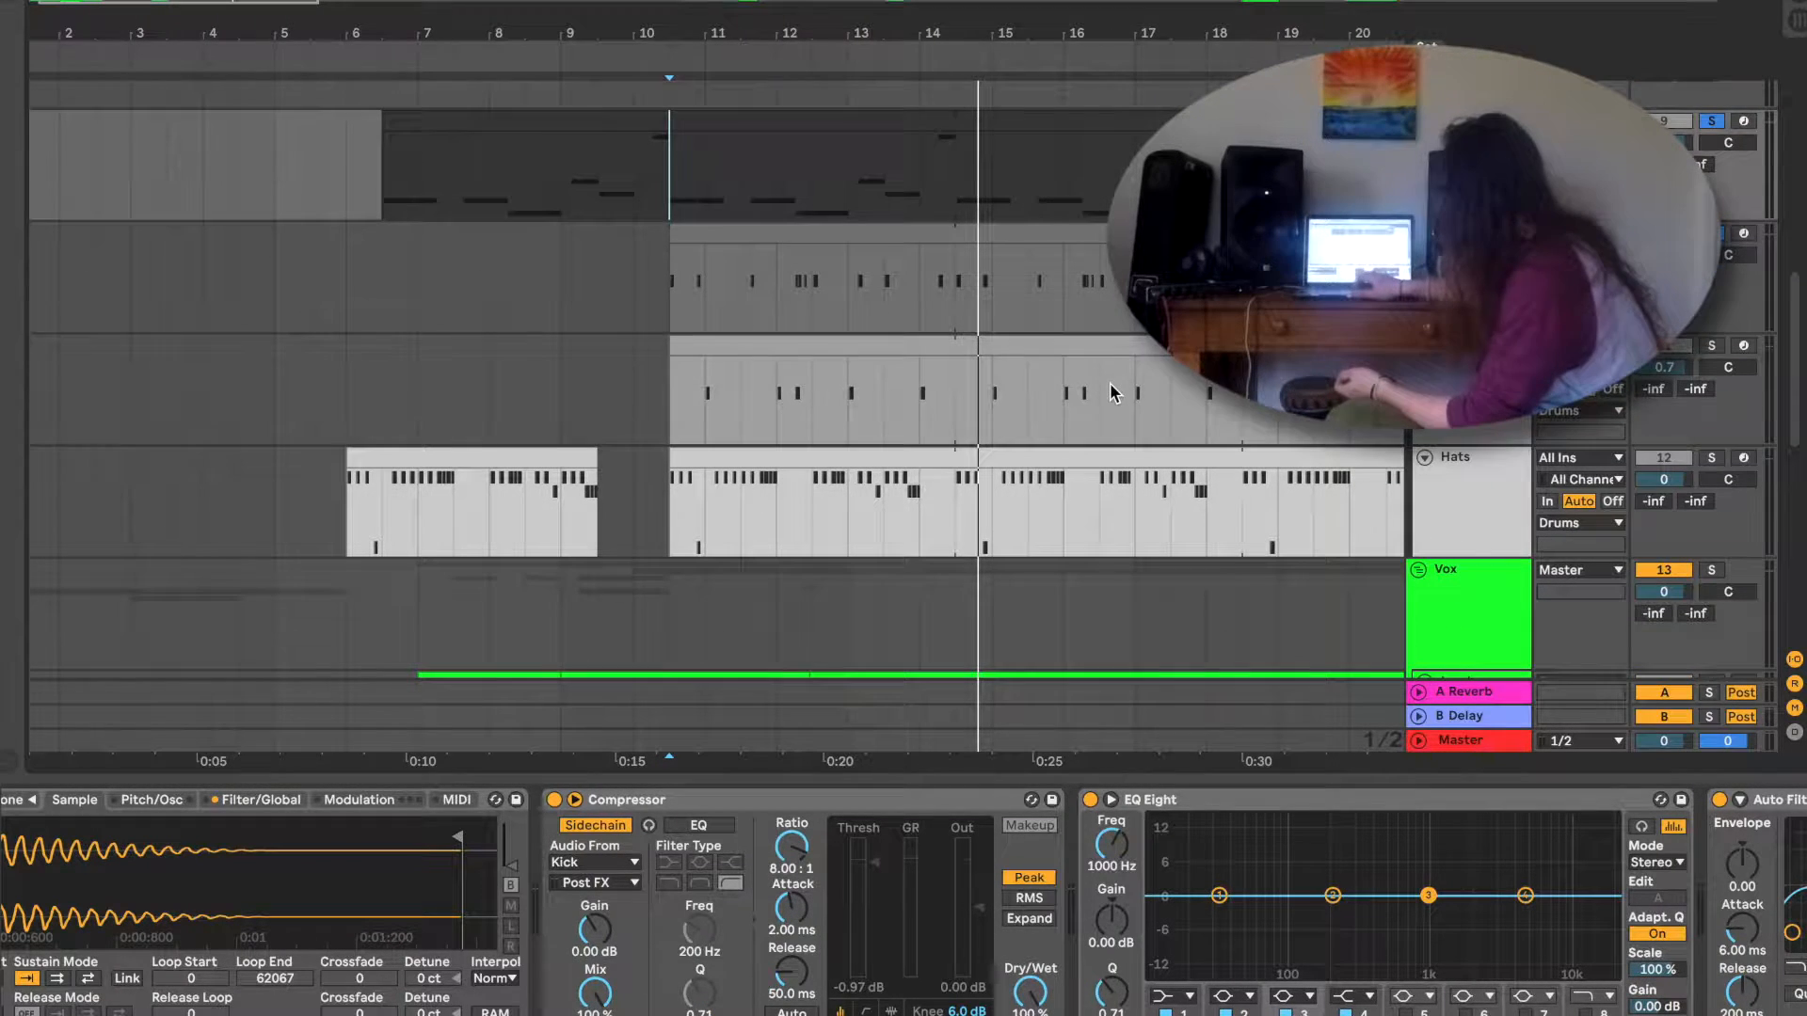
click(864, 297)
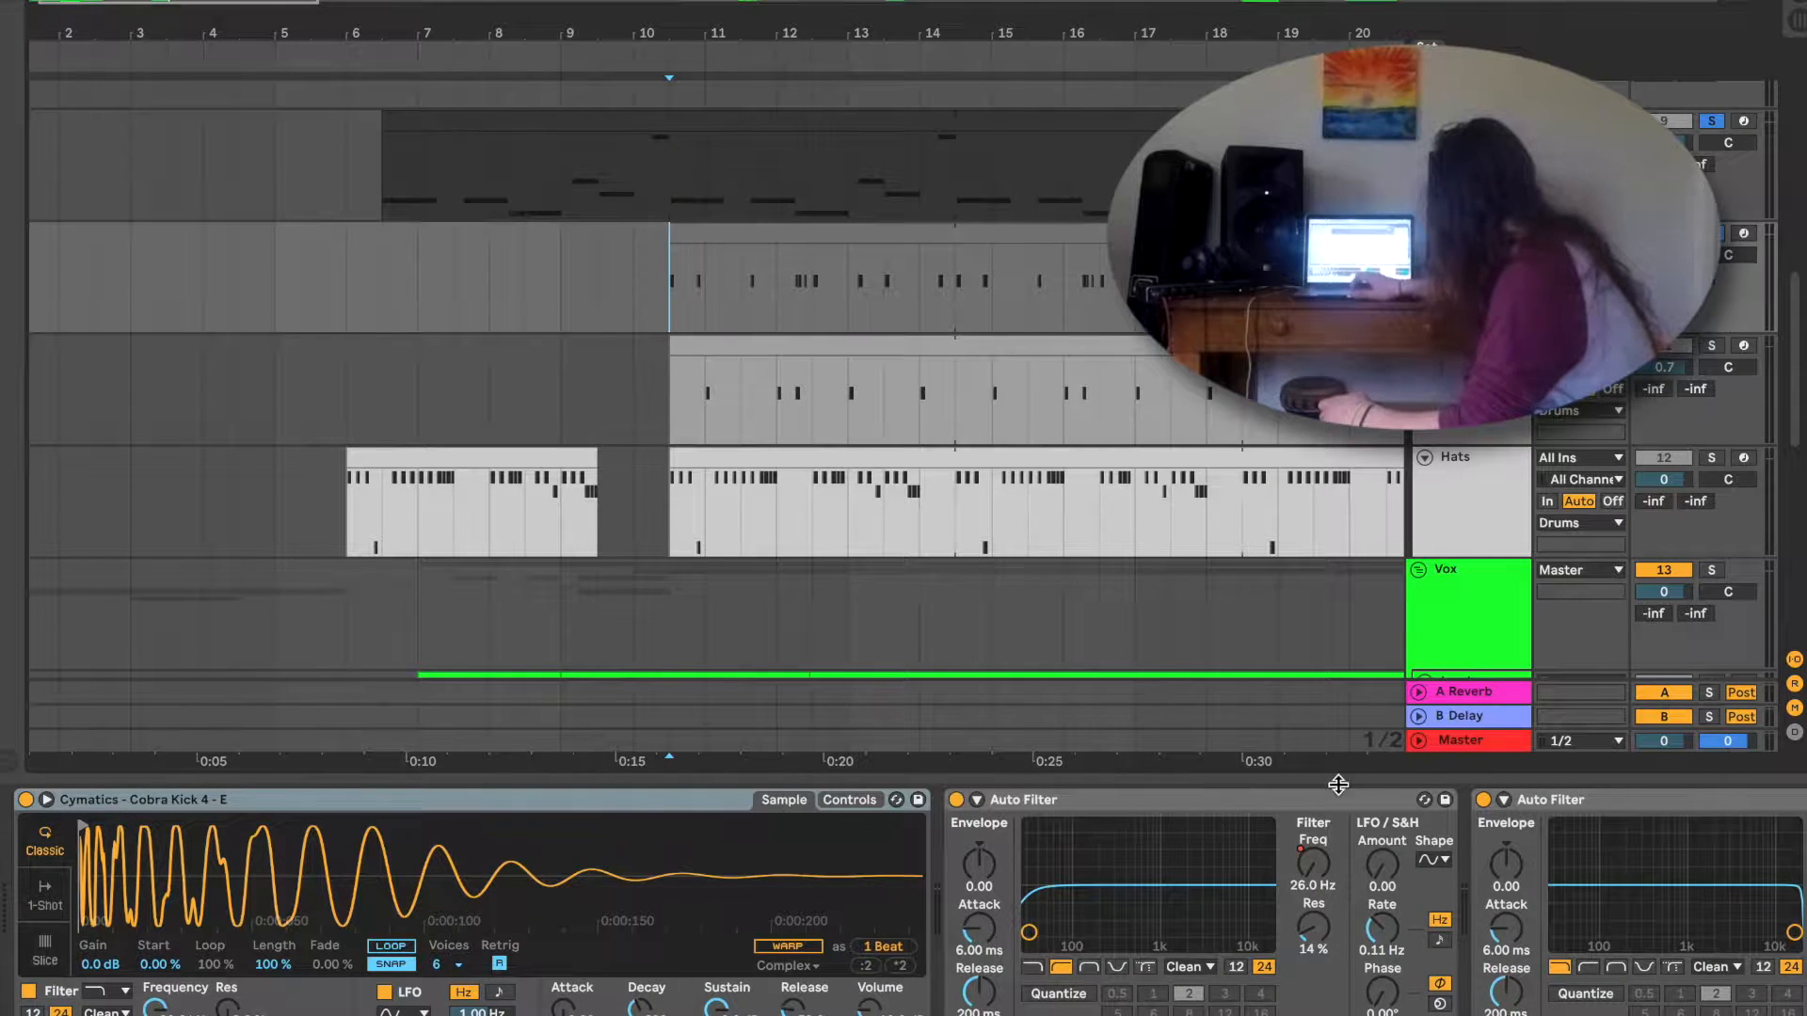
Play the 808 track with its Compressor bypassed and switch the Compressor back on.
scroll(1236, 823, right, 3)
click(1711, 124)
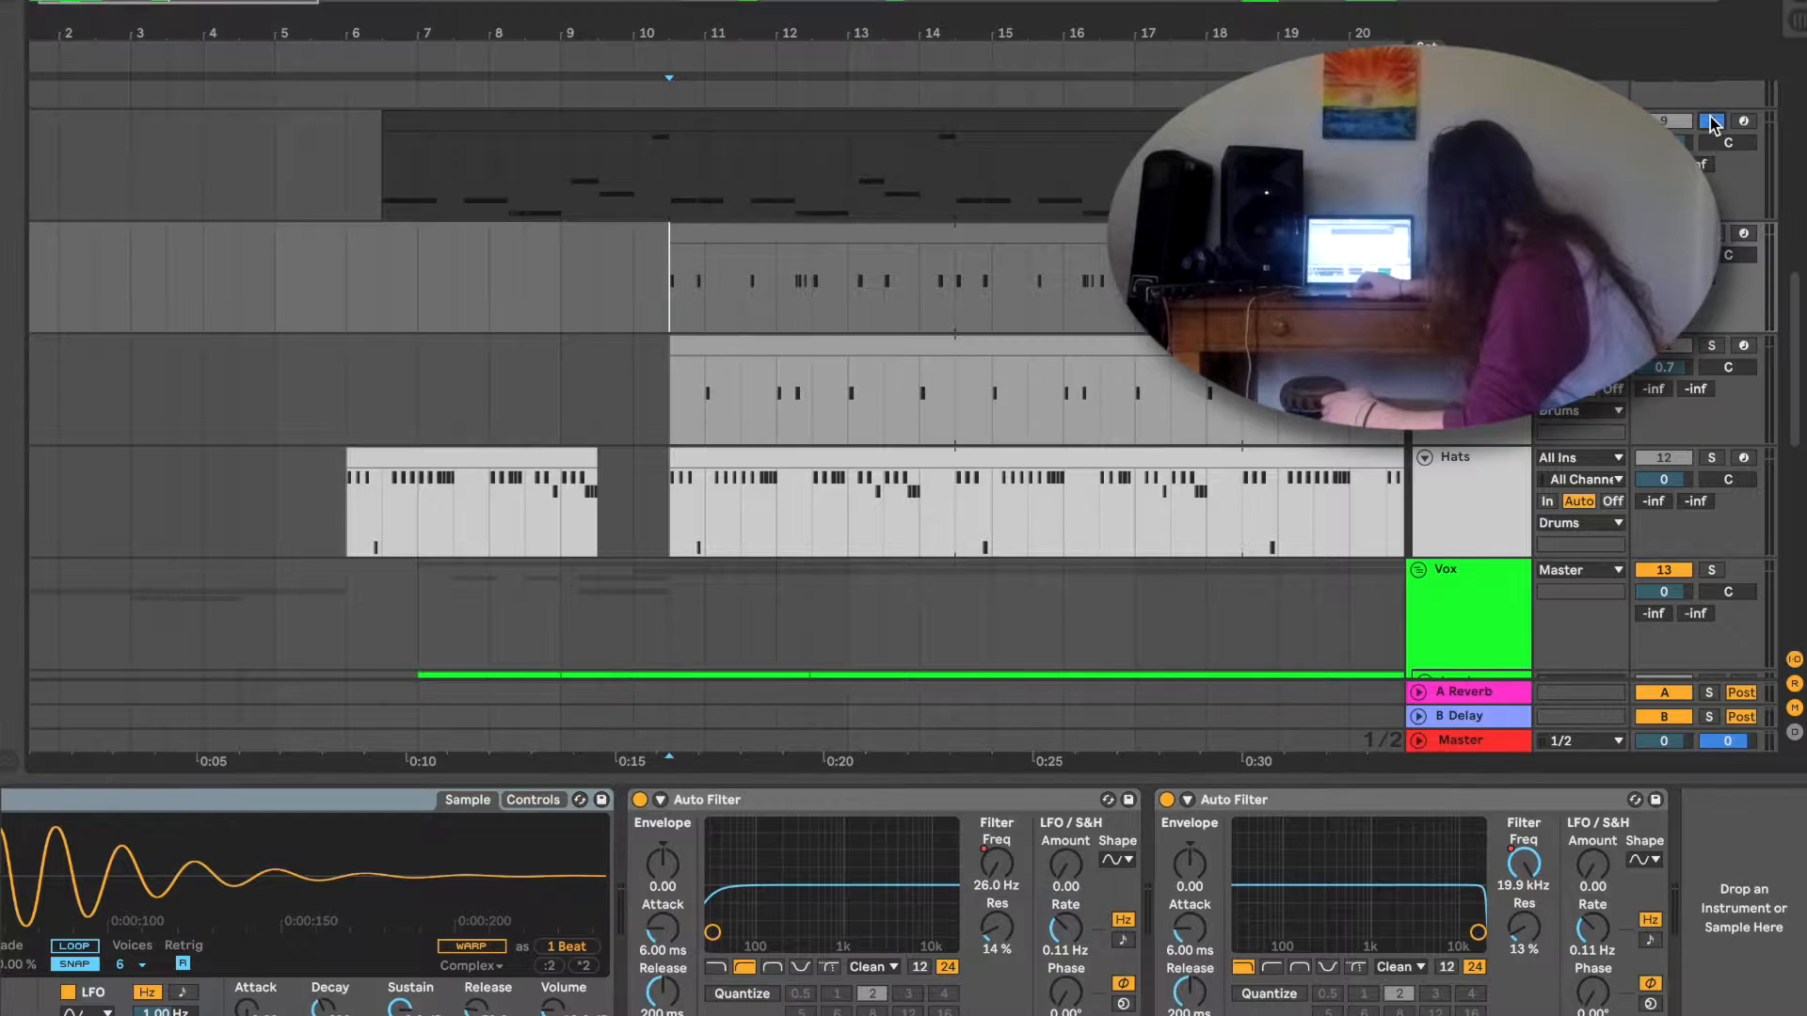
scroll(645, 811, left, 1)
key(Up)
click(556, 800)
key(space)
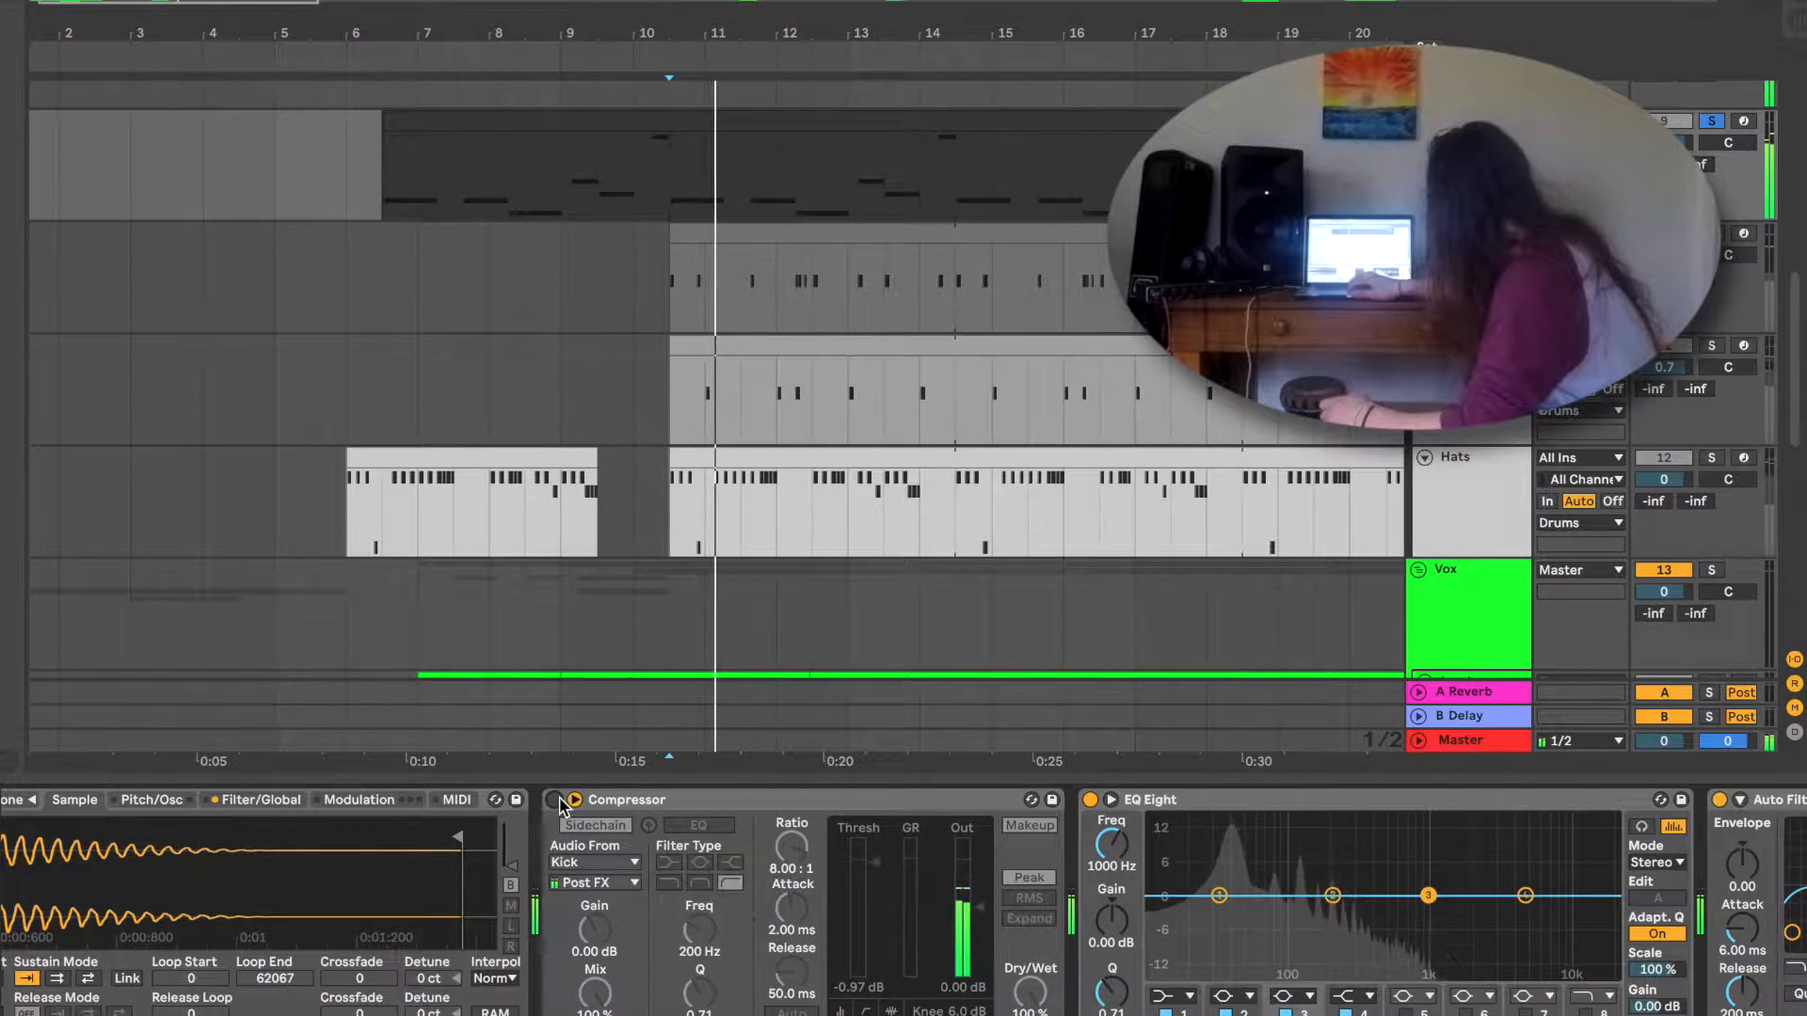
click(556, 801)
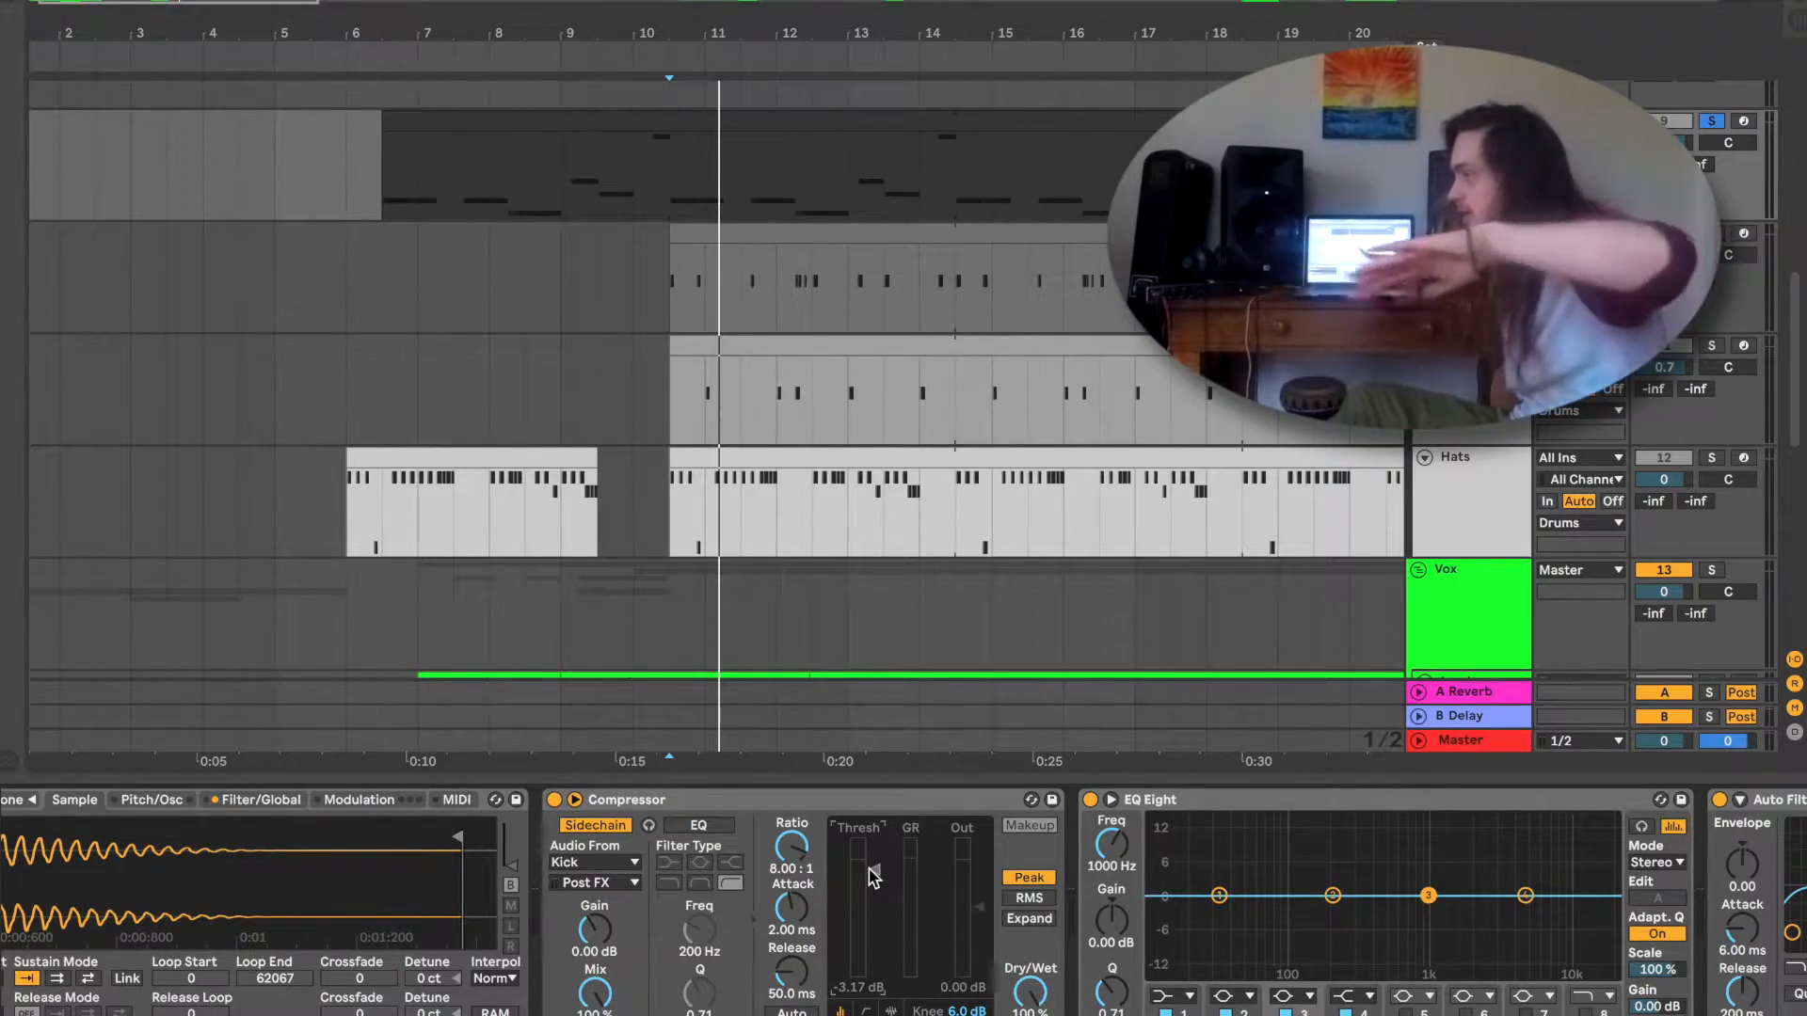
Audition the 808 with its Compressor enabled at different thresholds, finishing with the threshold at -0.60 dB.
key(space)
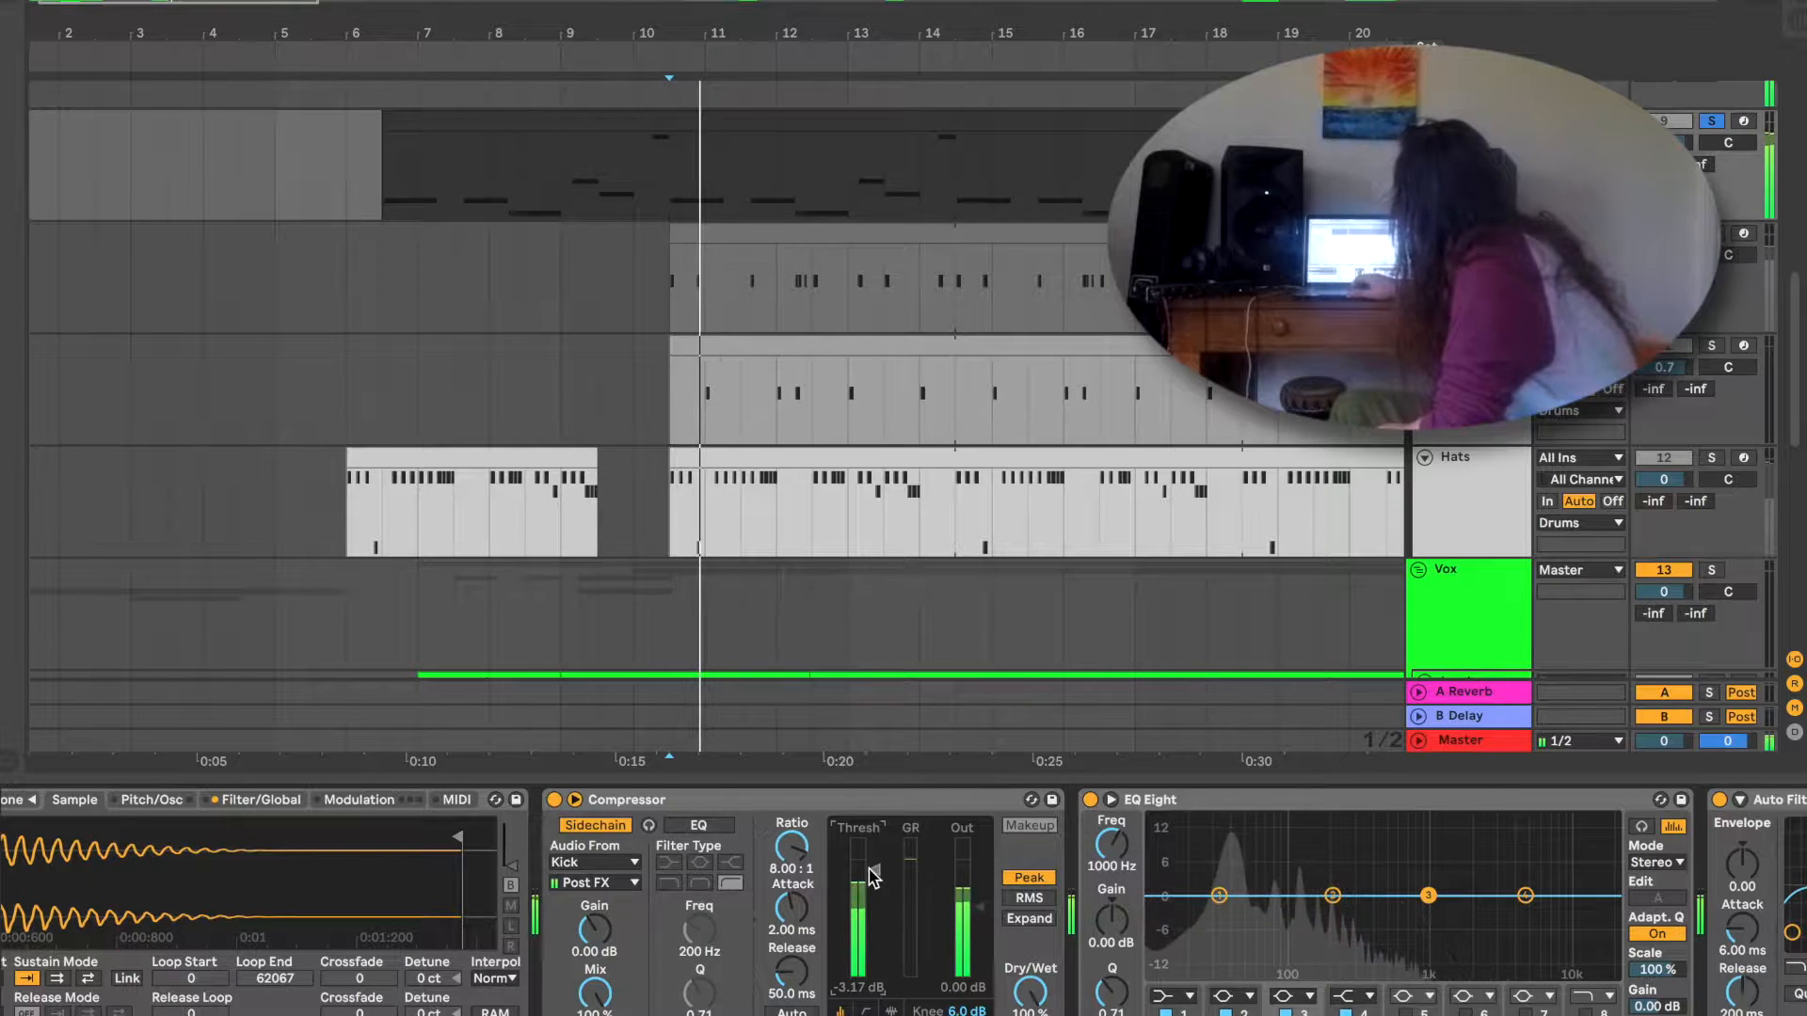
key(space)
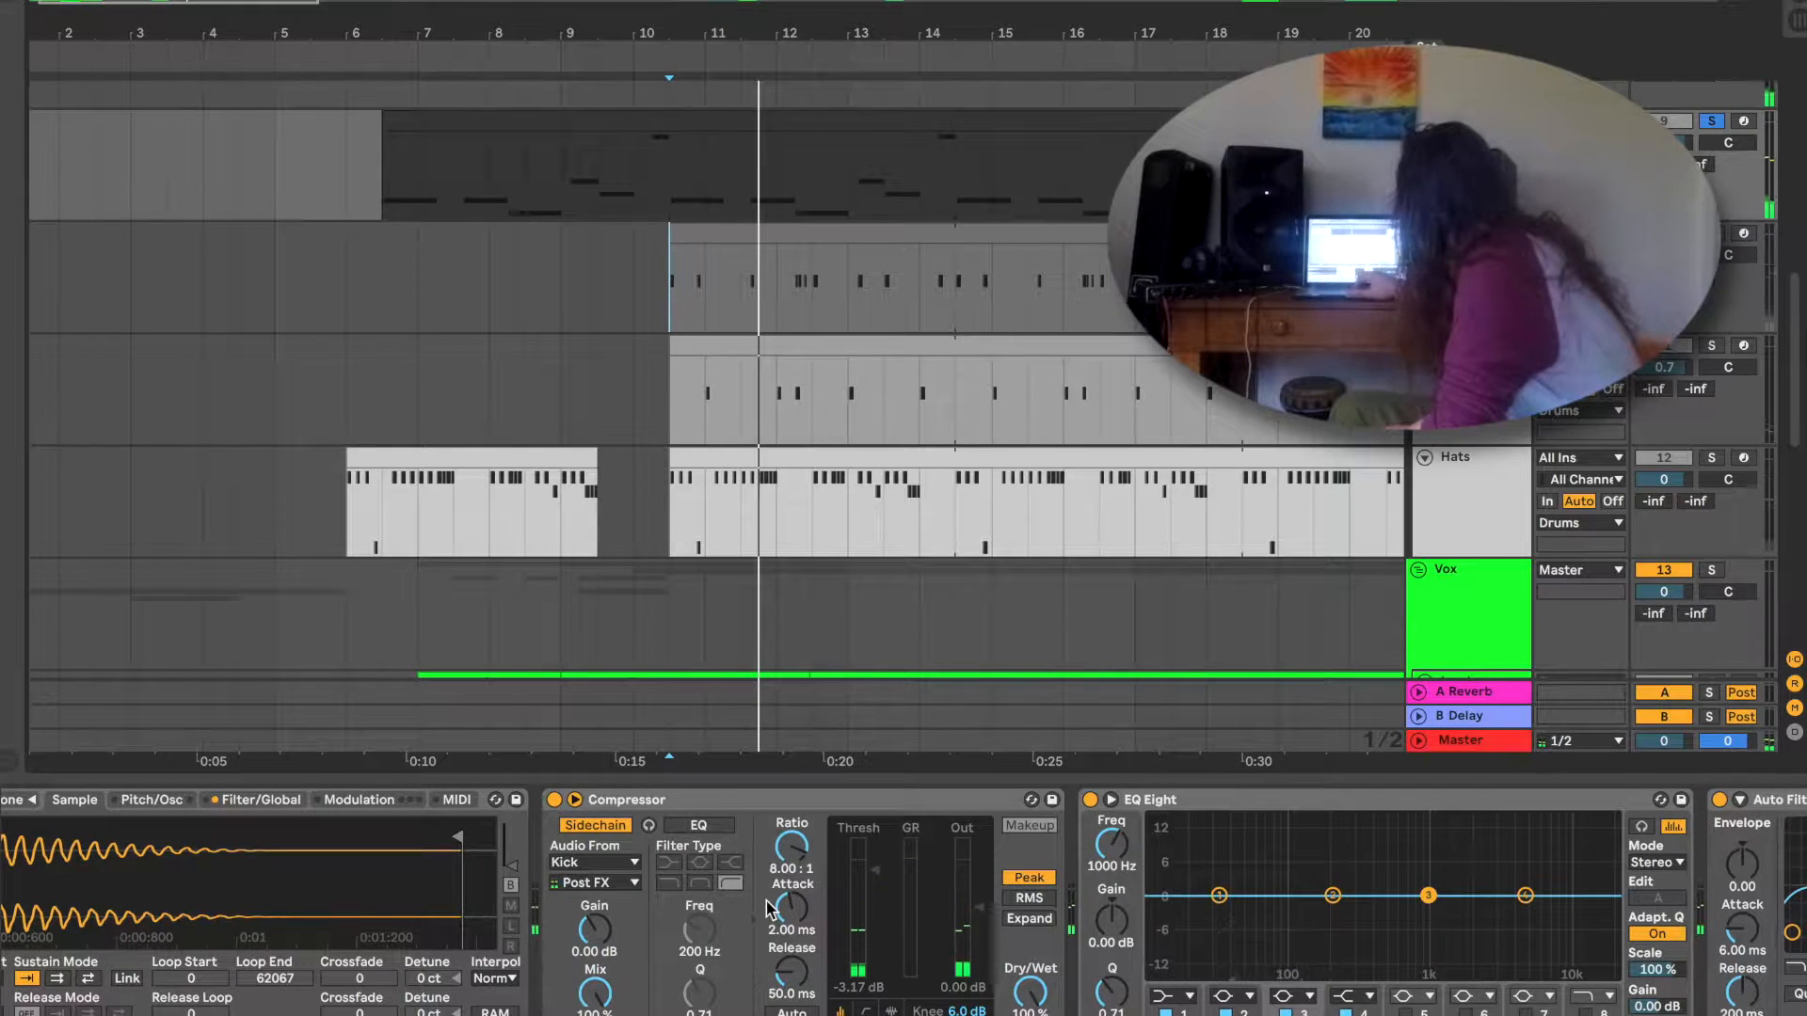
drag(878, 880, 877, 890)
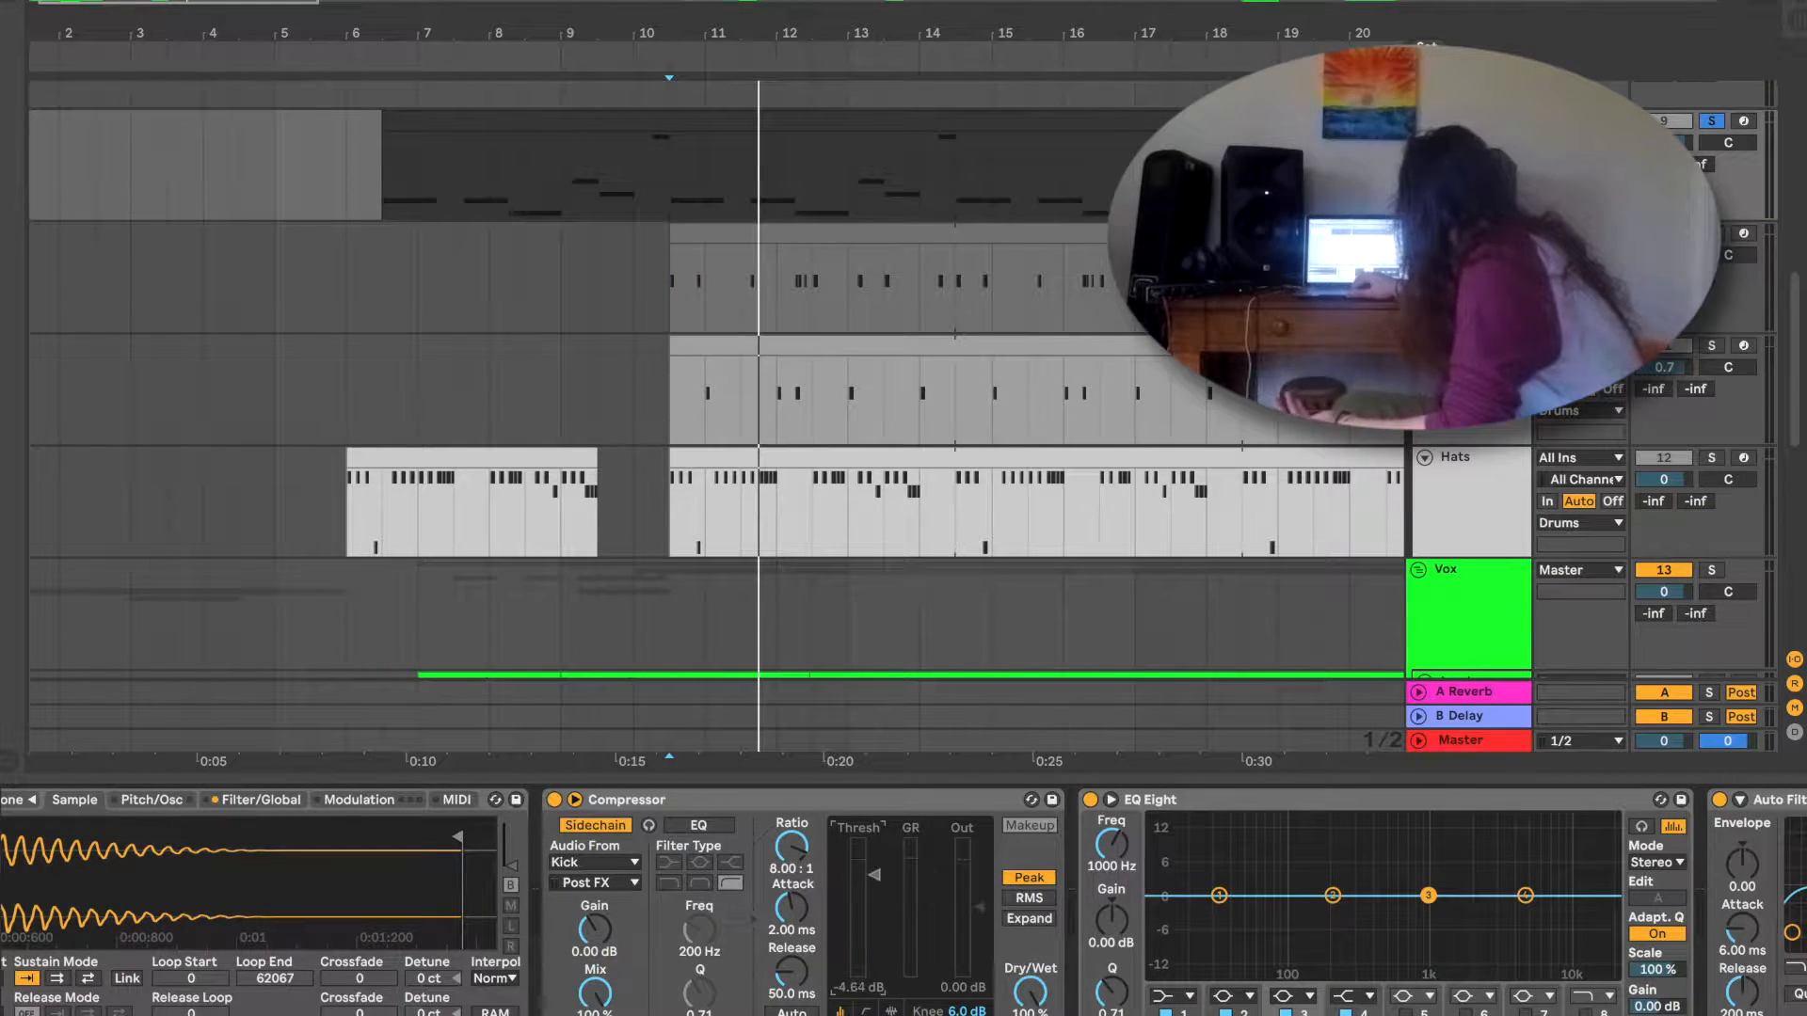
key(space)
drag(876, 944, 876, 866)
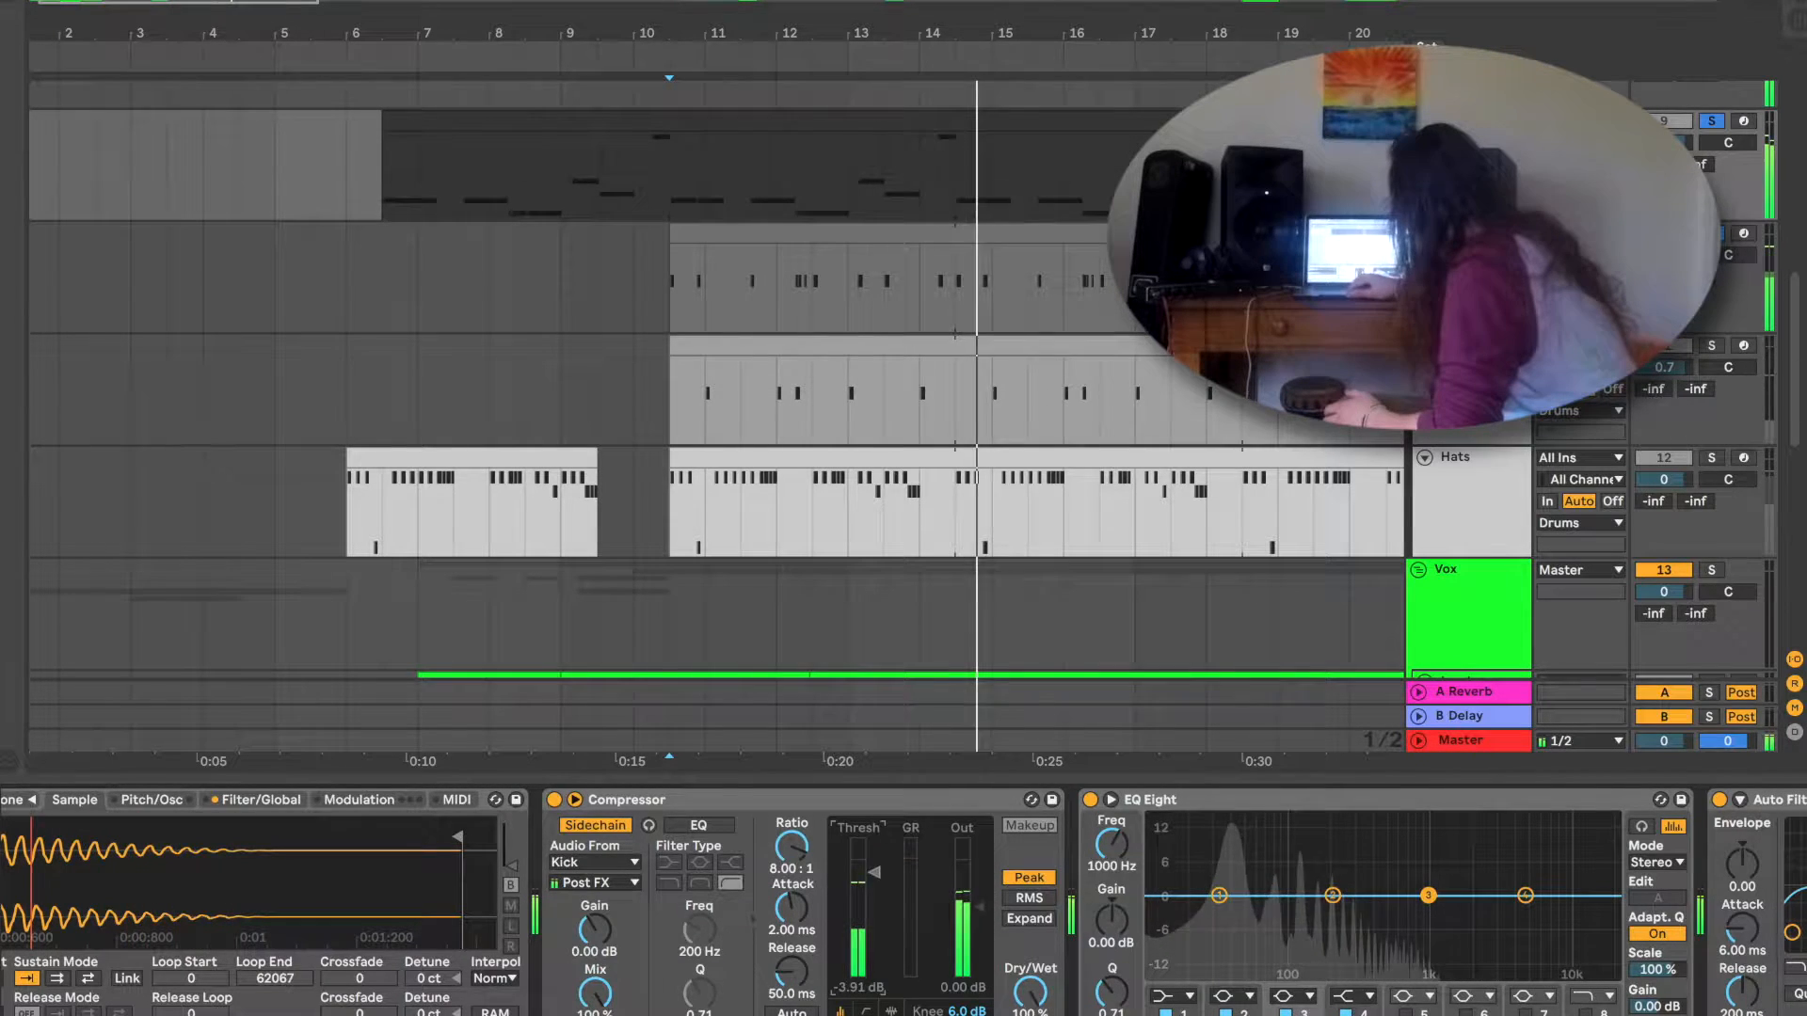
drag(875, 940, 873, 857)
key(space)
key(space)
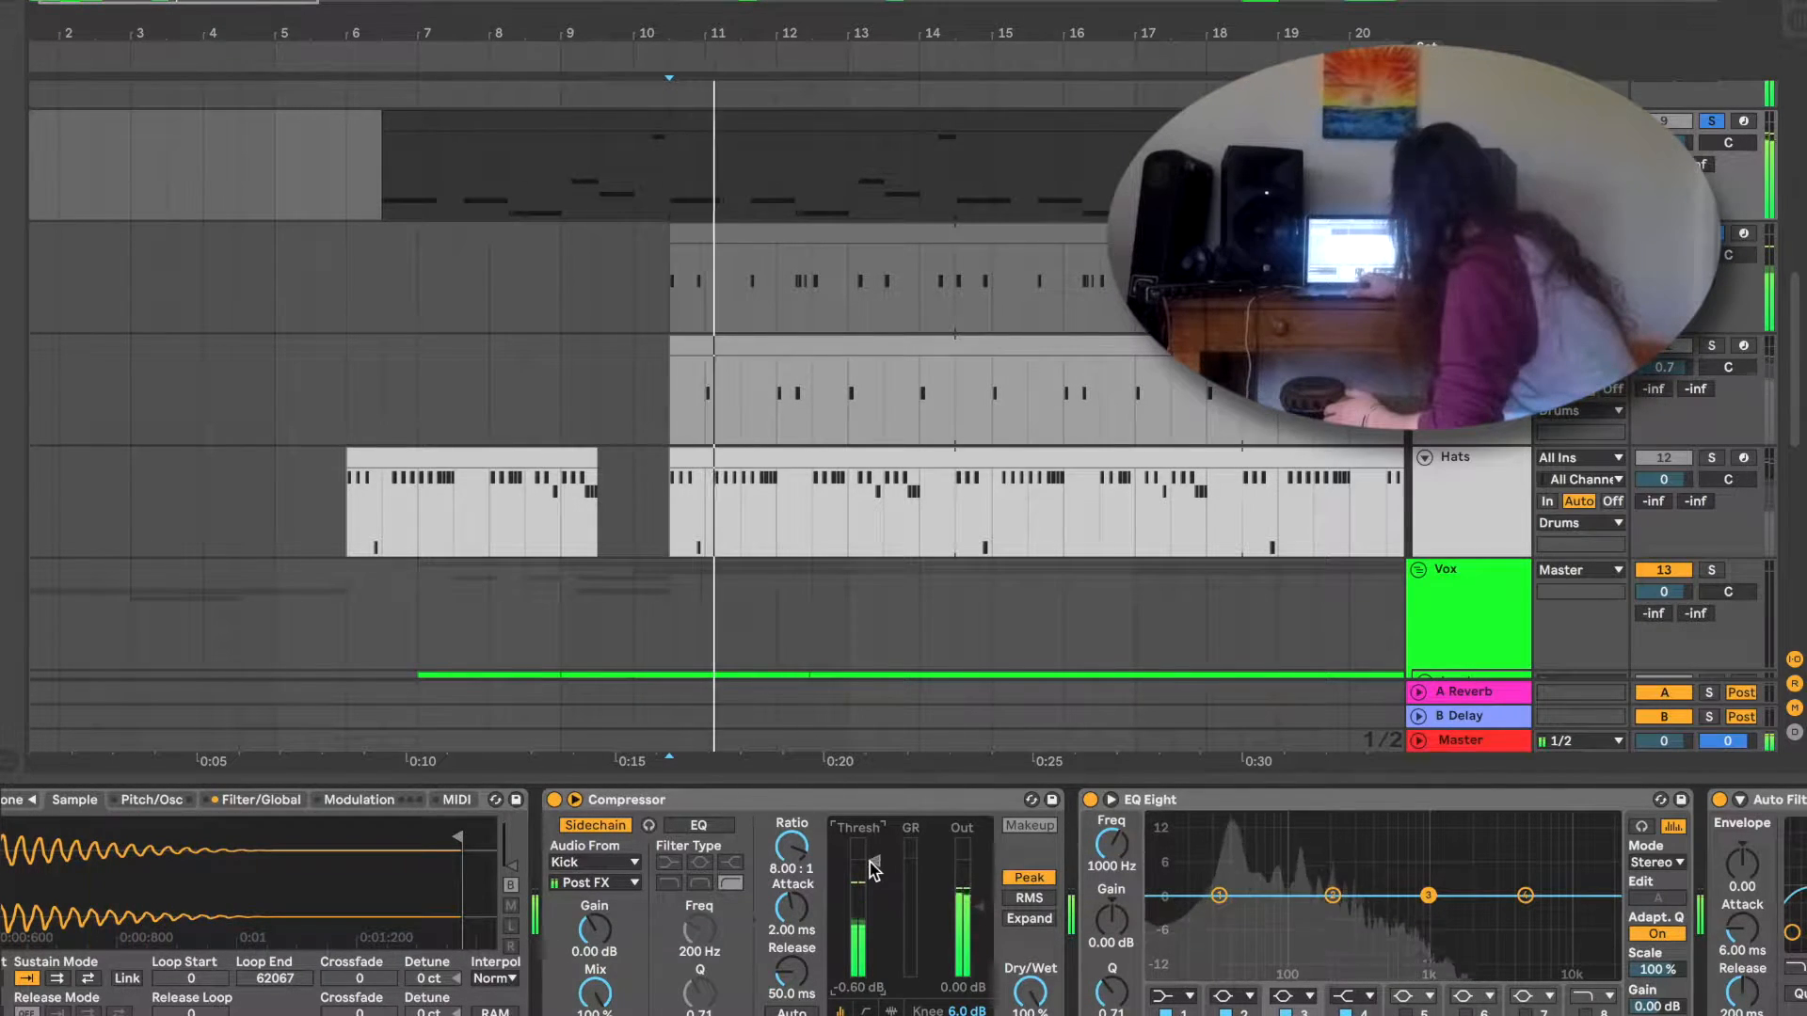
Unsolo the 808, play the soloed Drums group and hide the device view.
click(1711, 122)
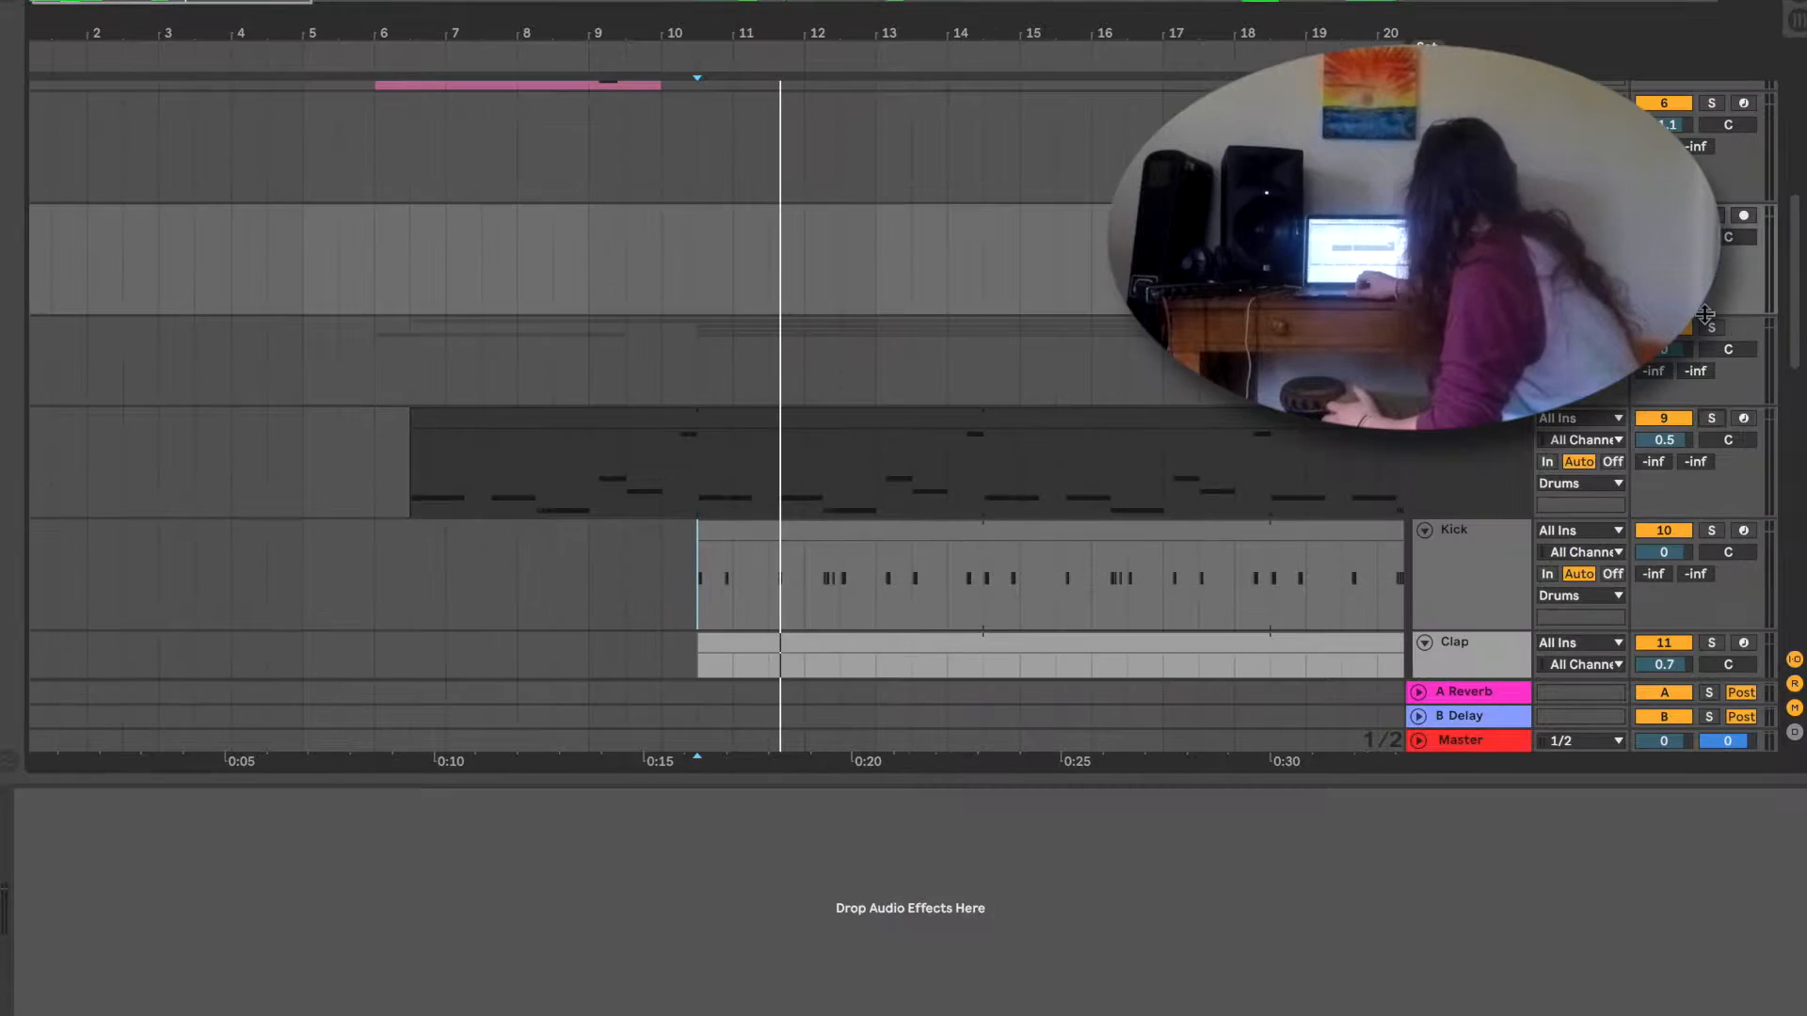
key(space)
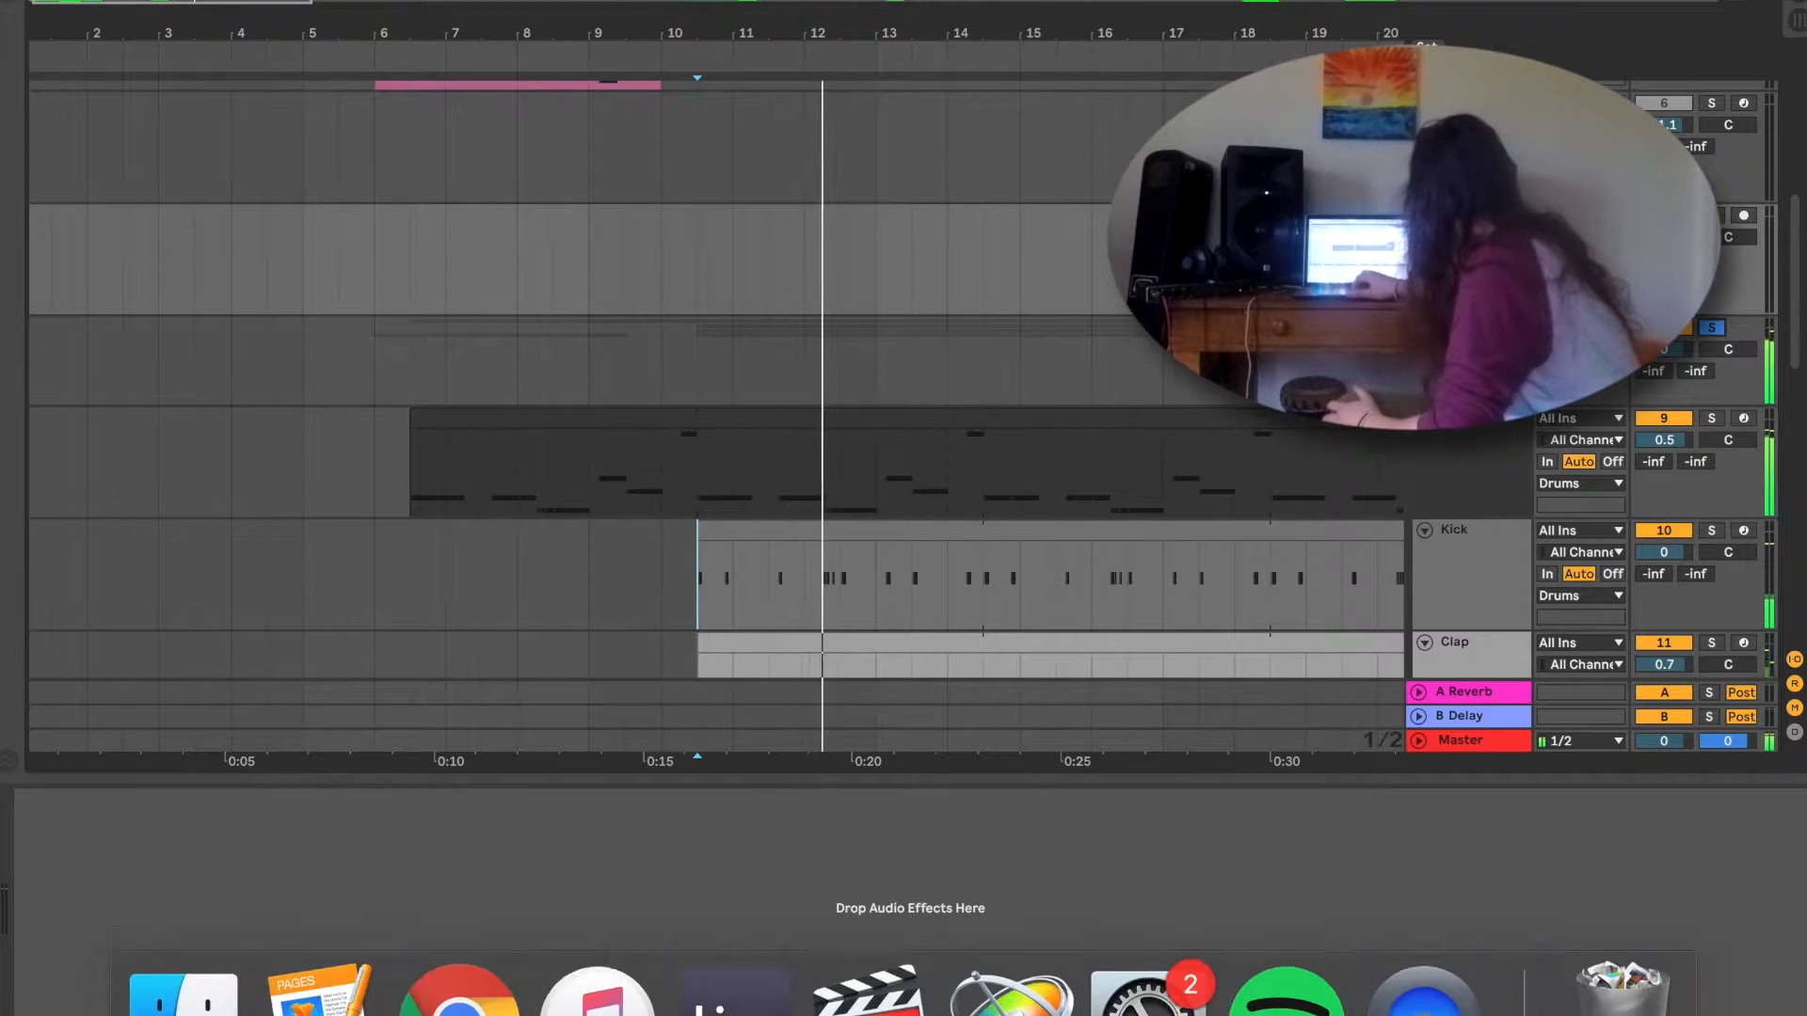
click(1794, 1015)
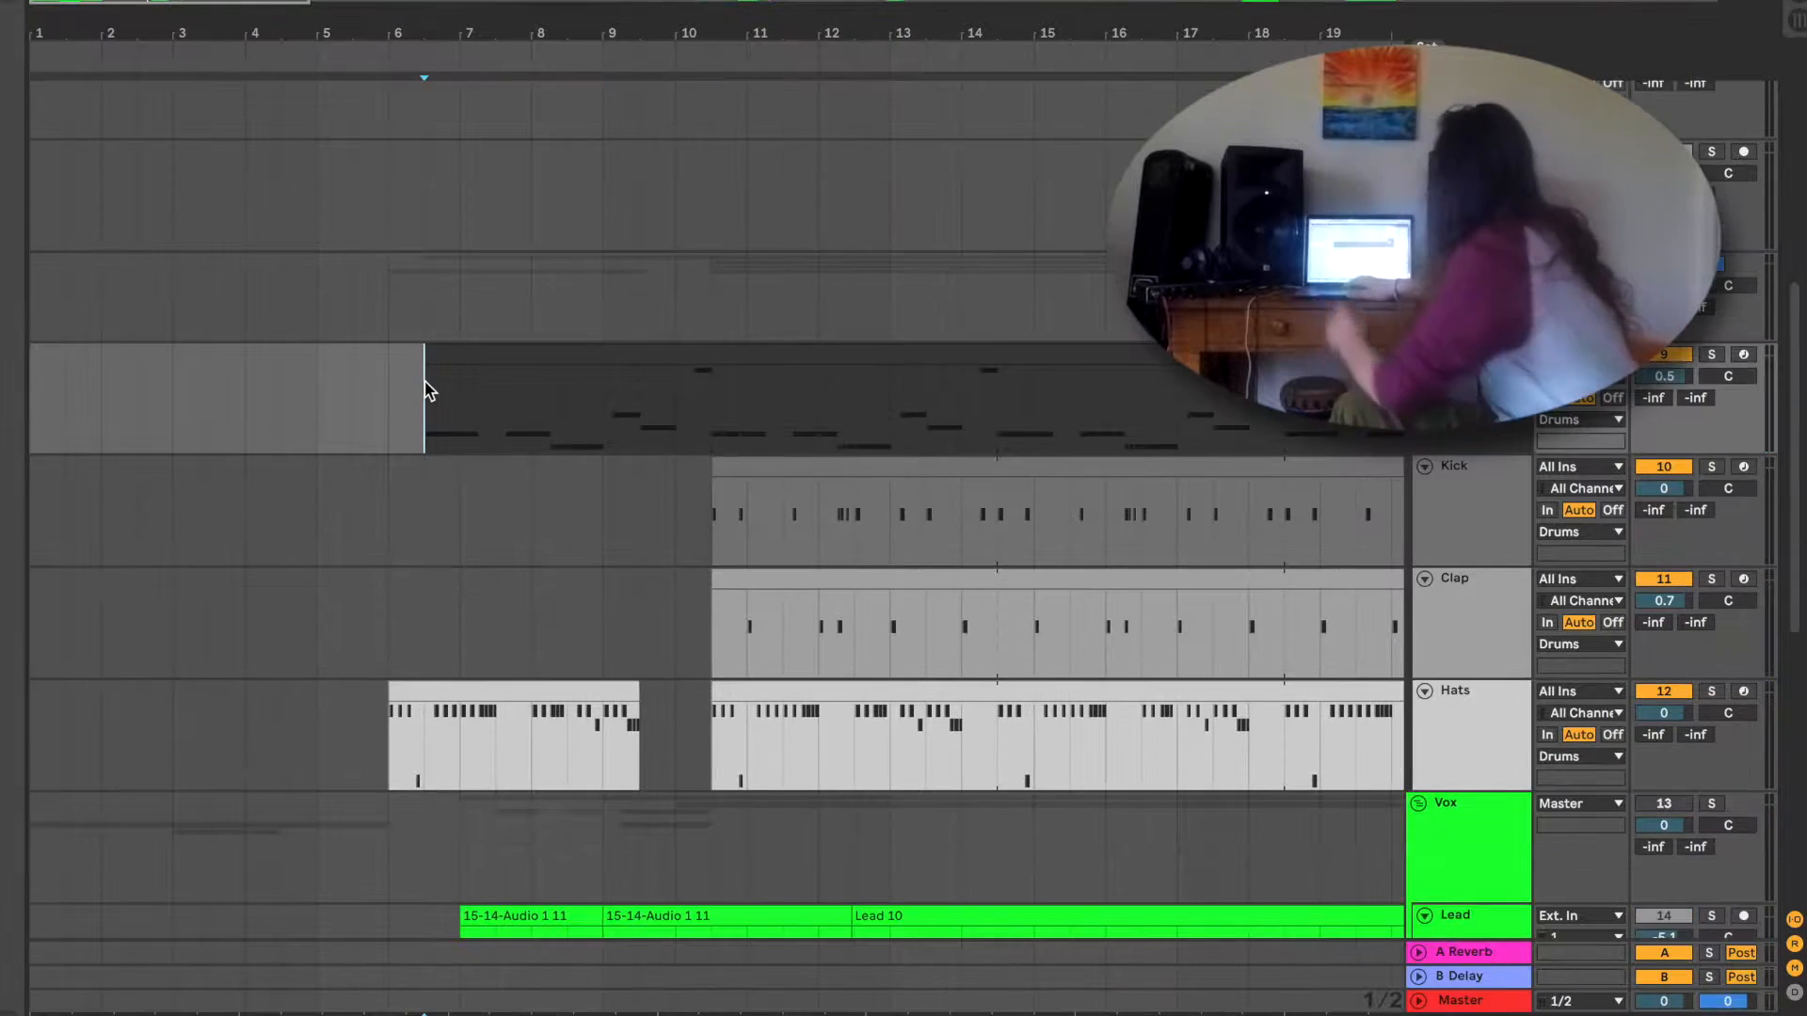
Play the 808 part leading into the drum entry, examine its automation curve and hide the automation lanes again.
key(space)
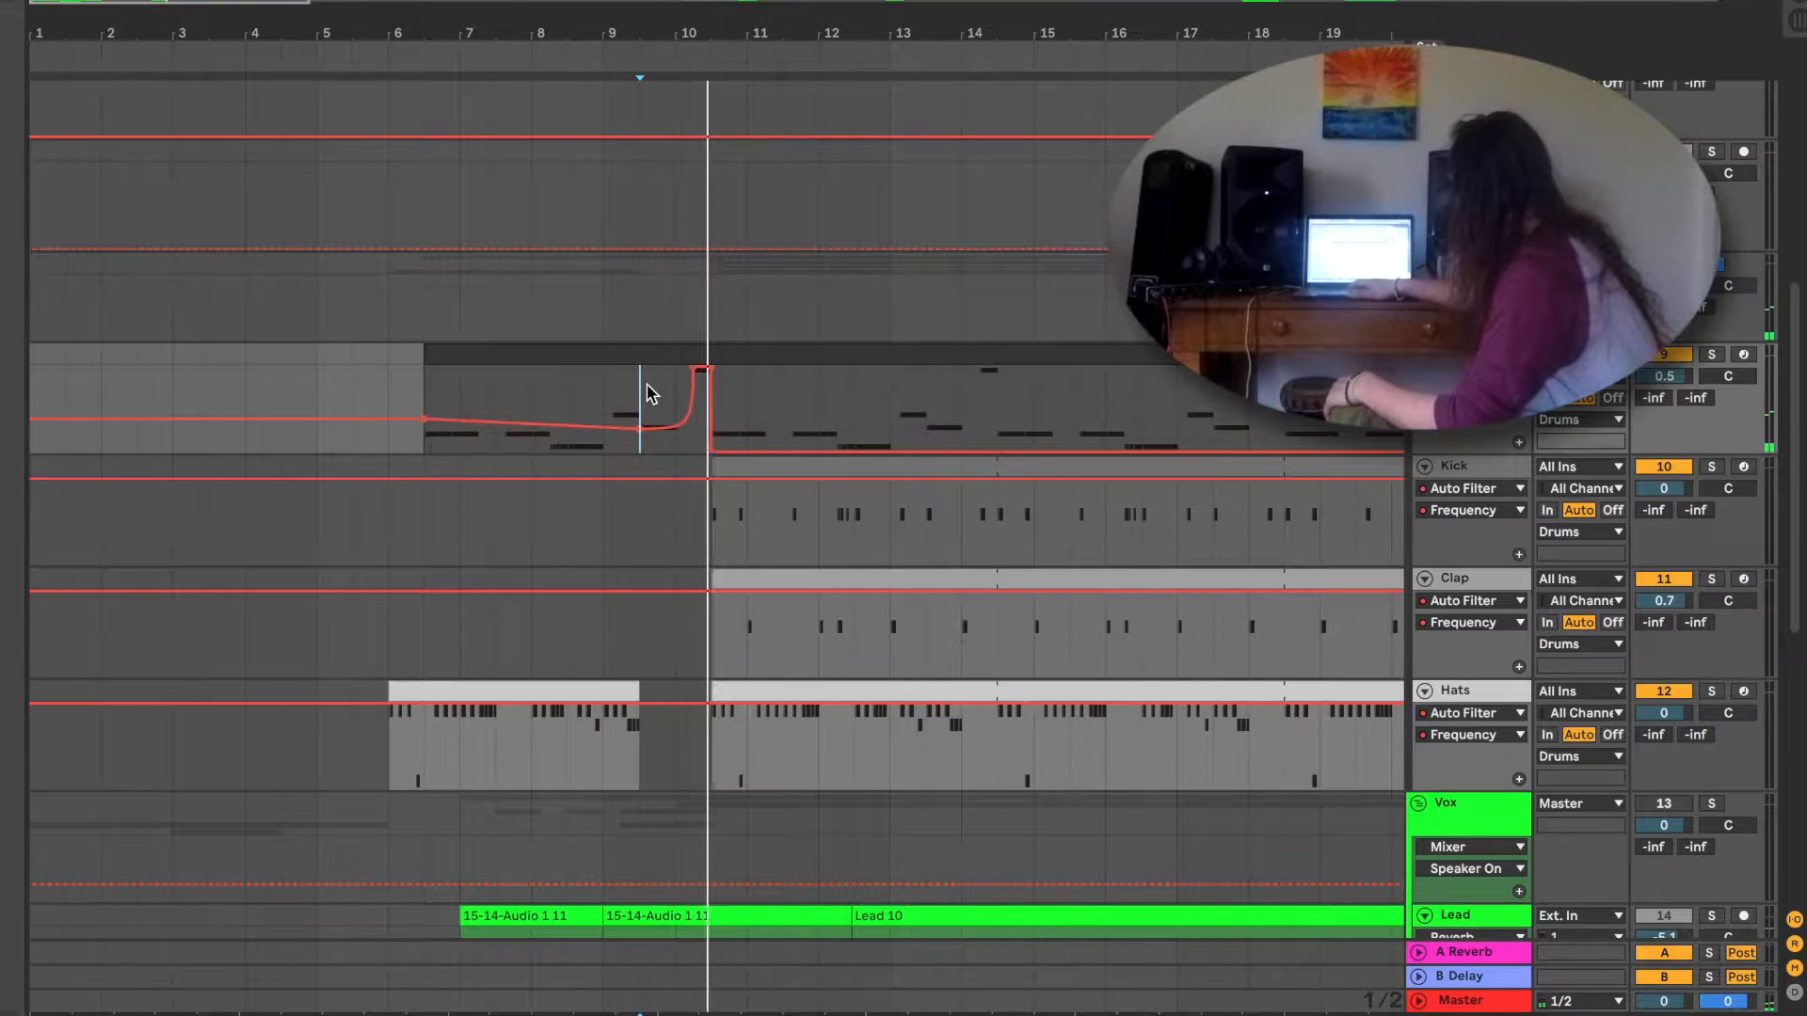
key(space)
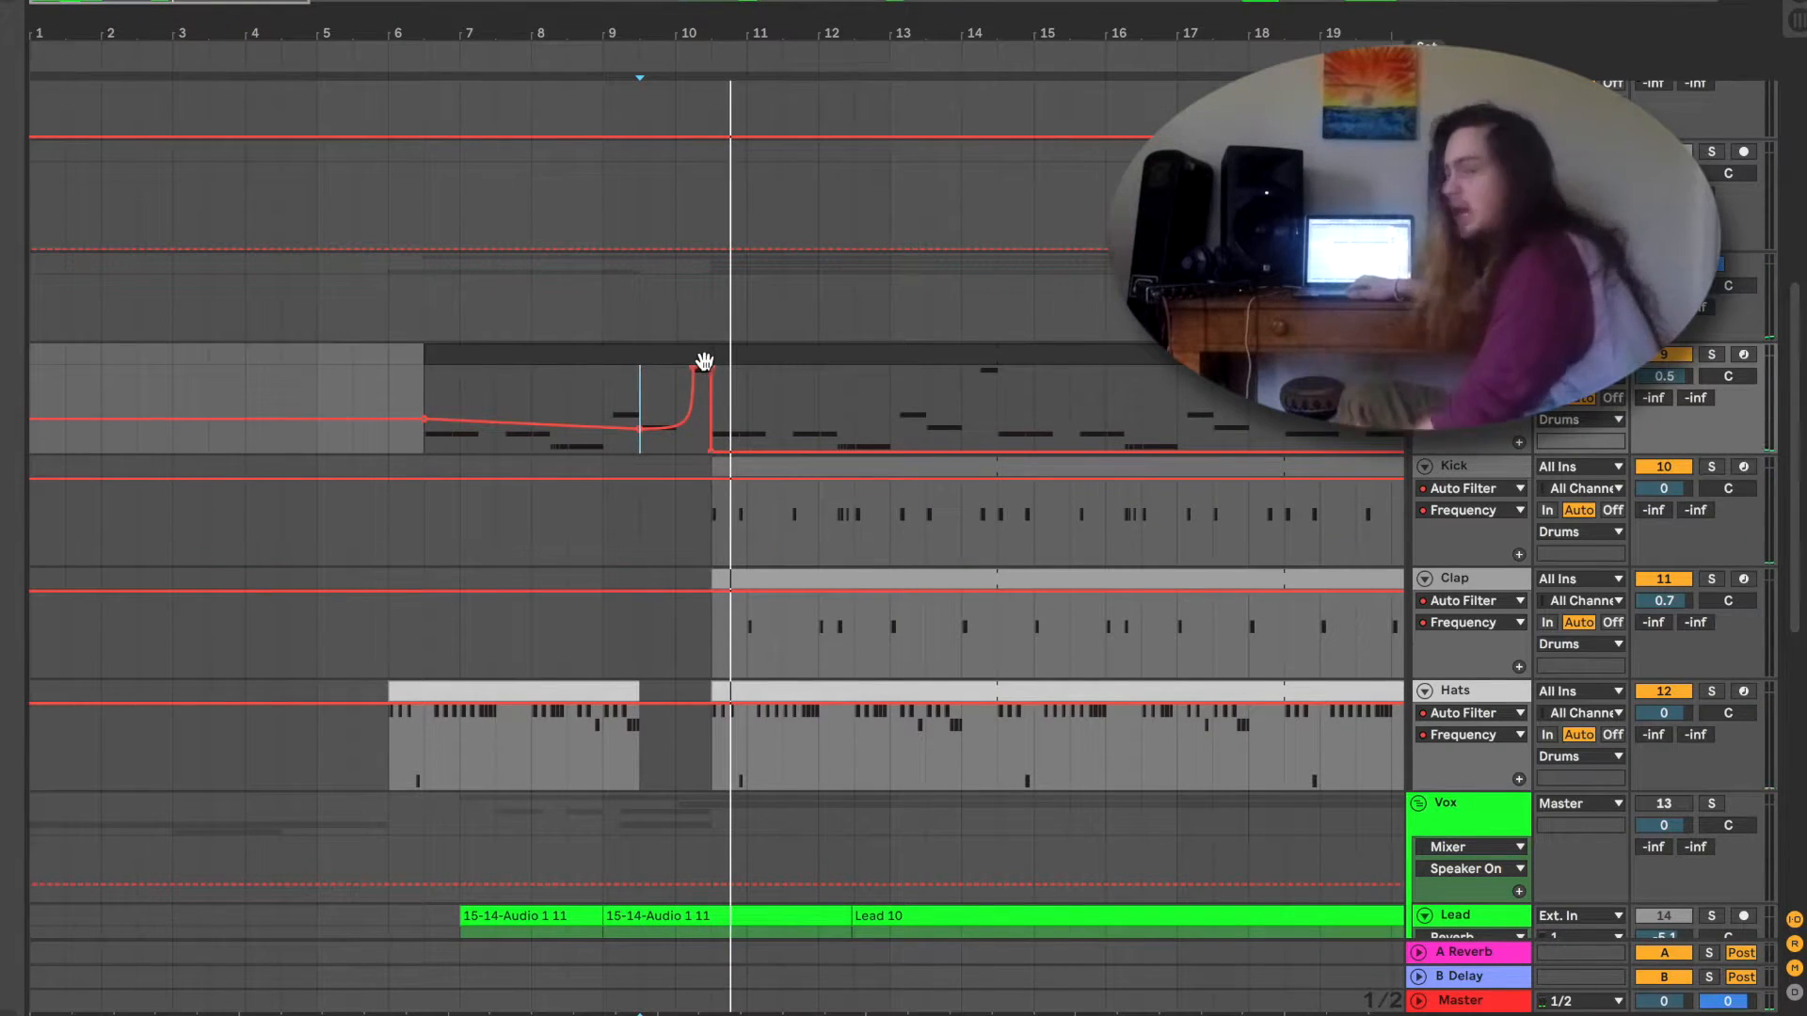
right_click(431, 464)
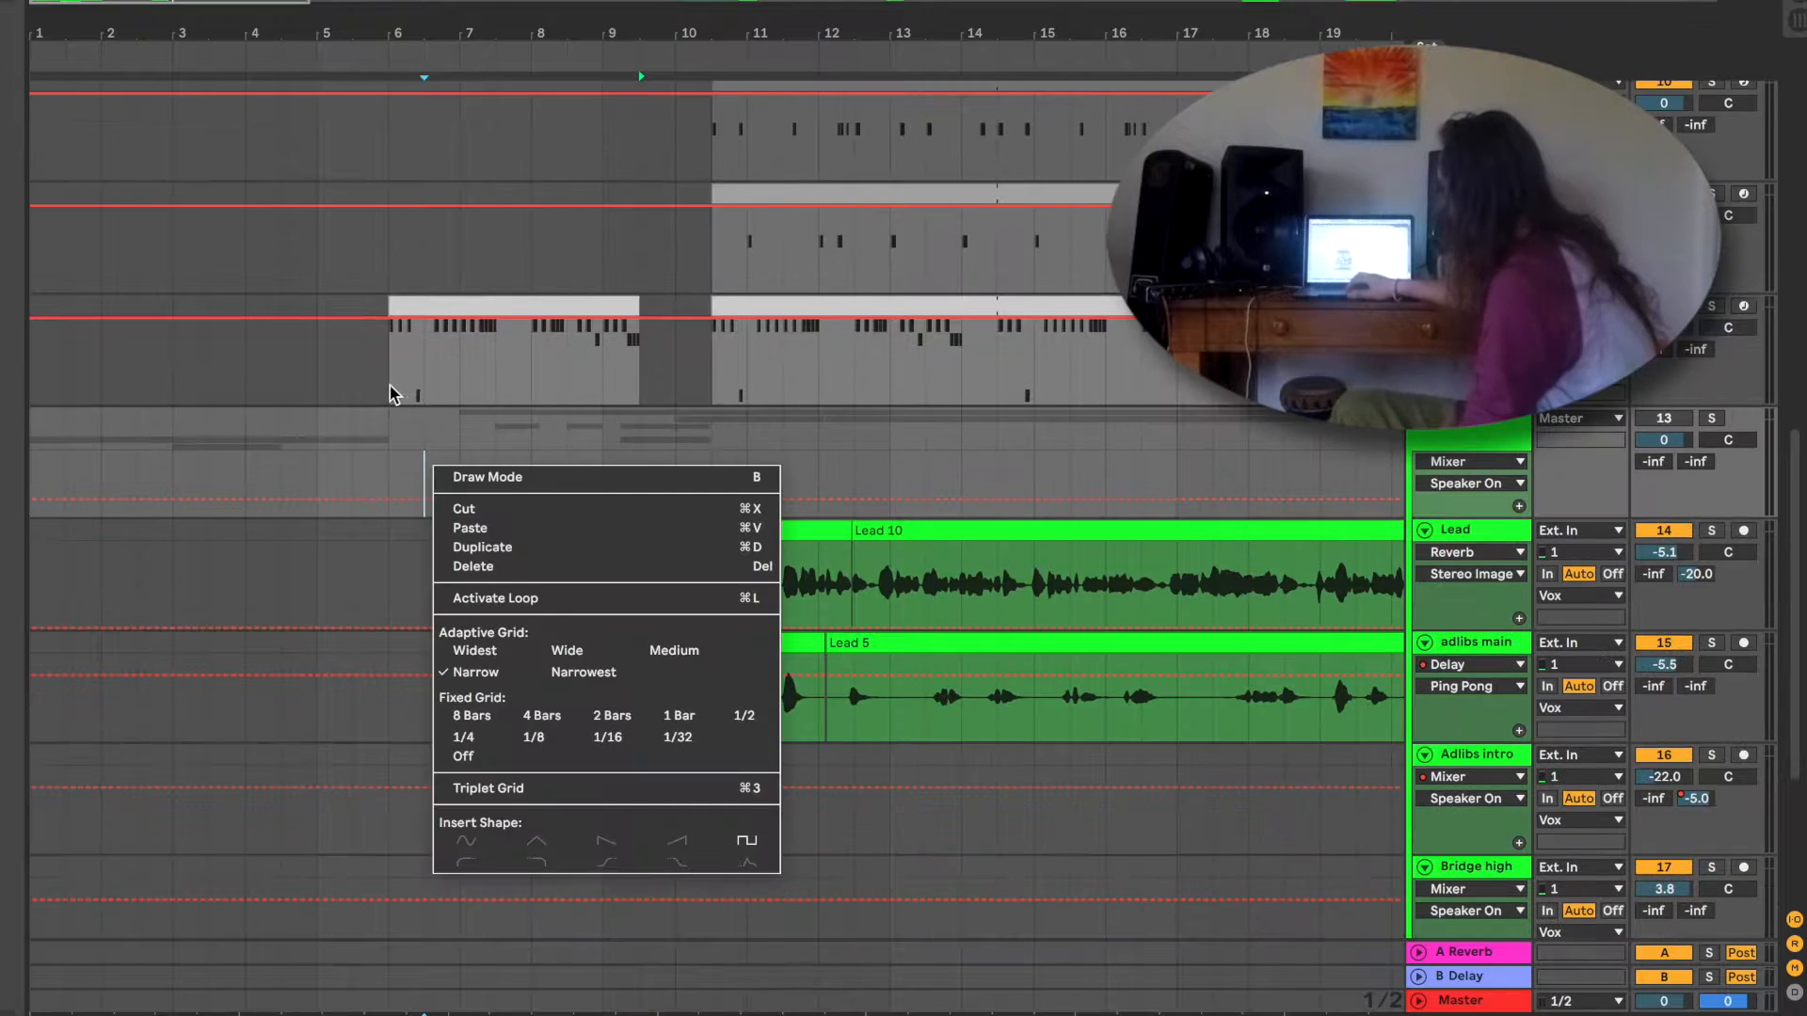
click(728, 368)
key(a)
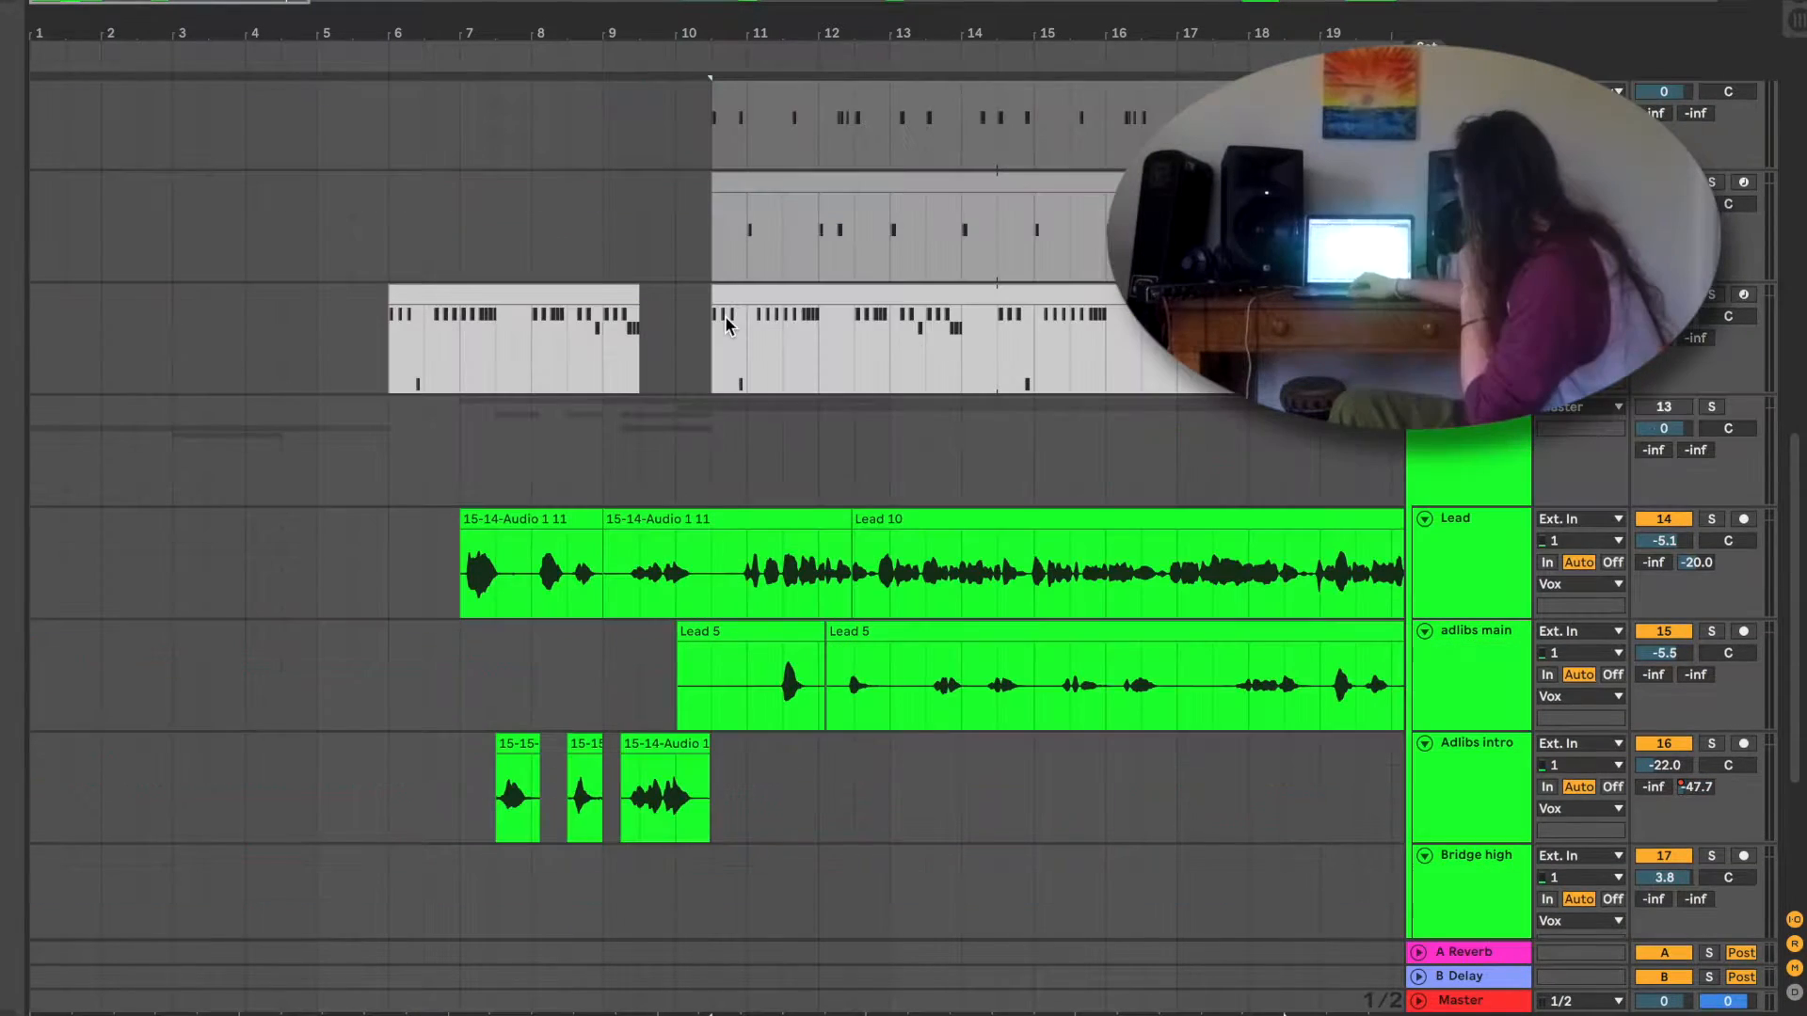
Bring the vocal tracks into view and play the arrangement from the end of the Watersnake clip.
scroll(668, 312, up, 10)
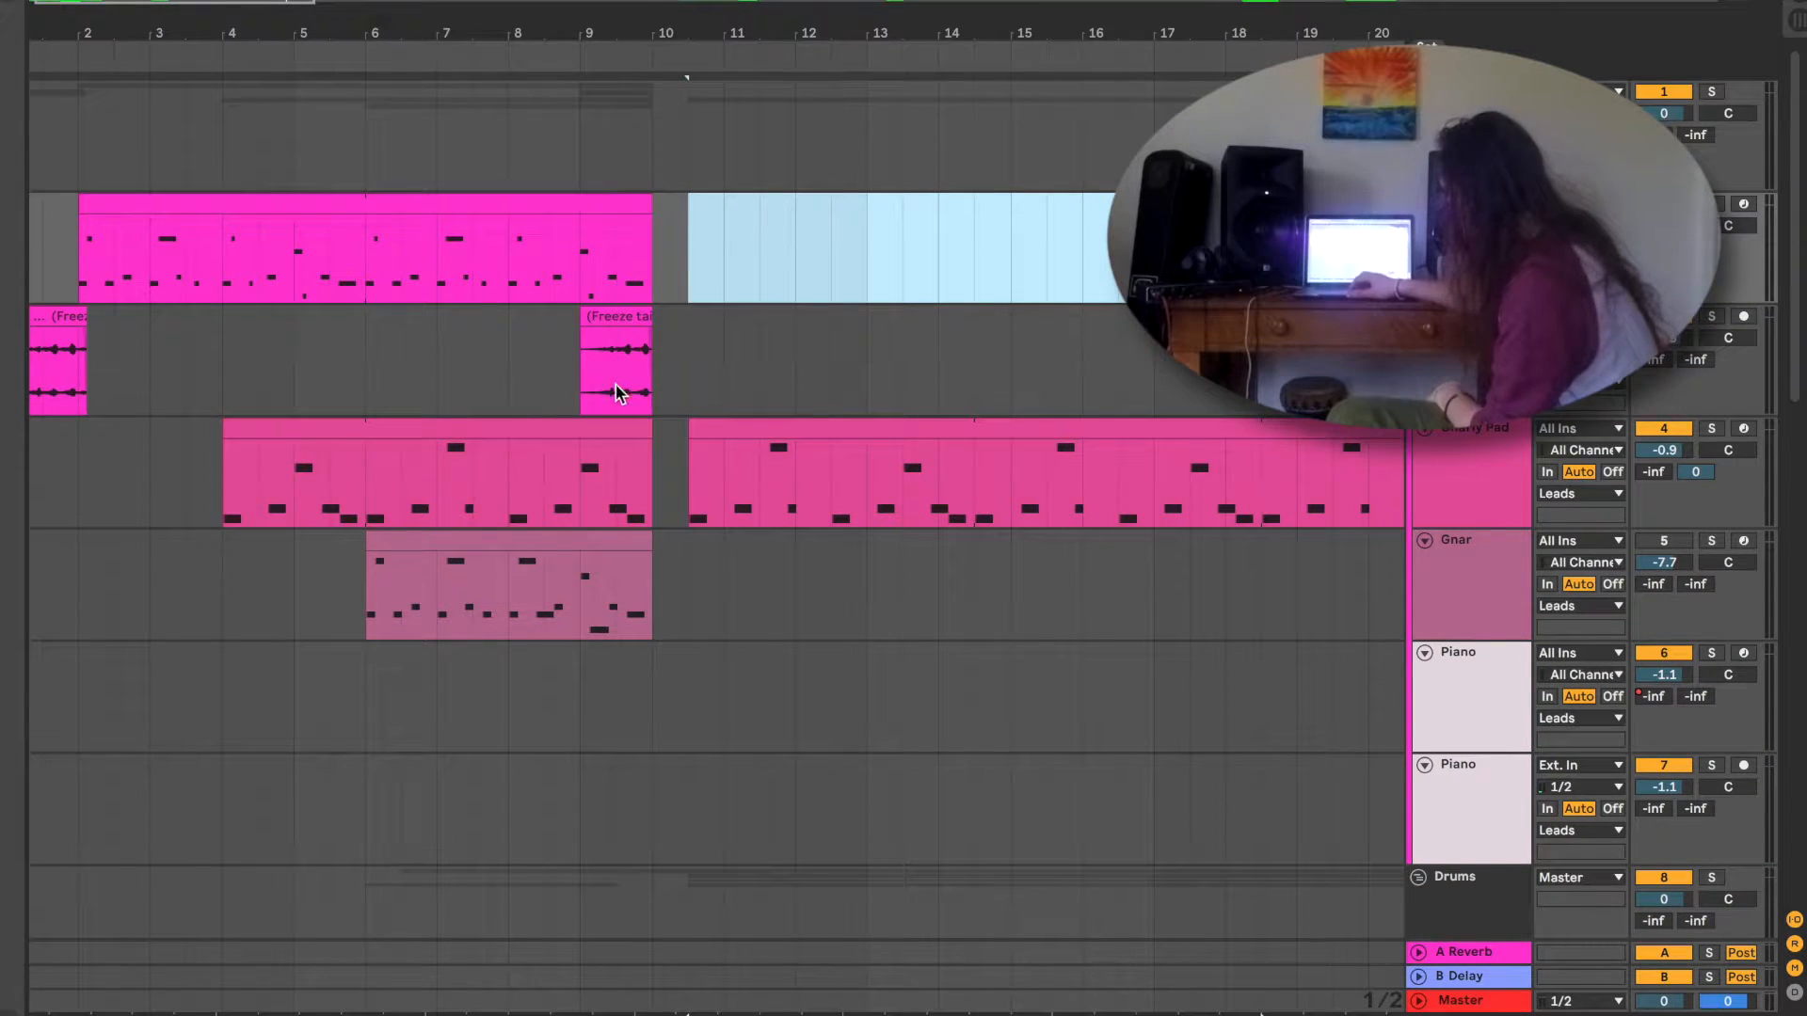
scroll(678, 416, down, 10)
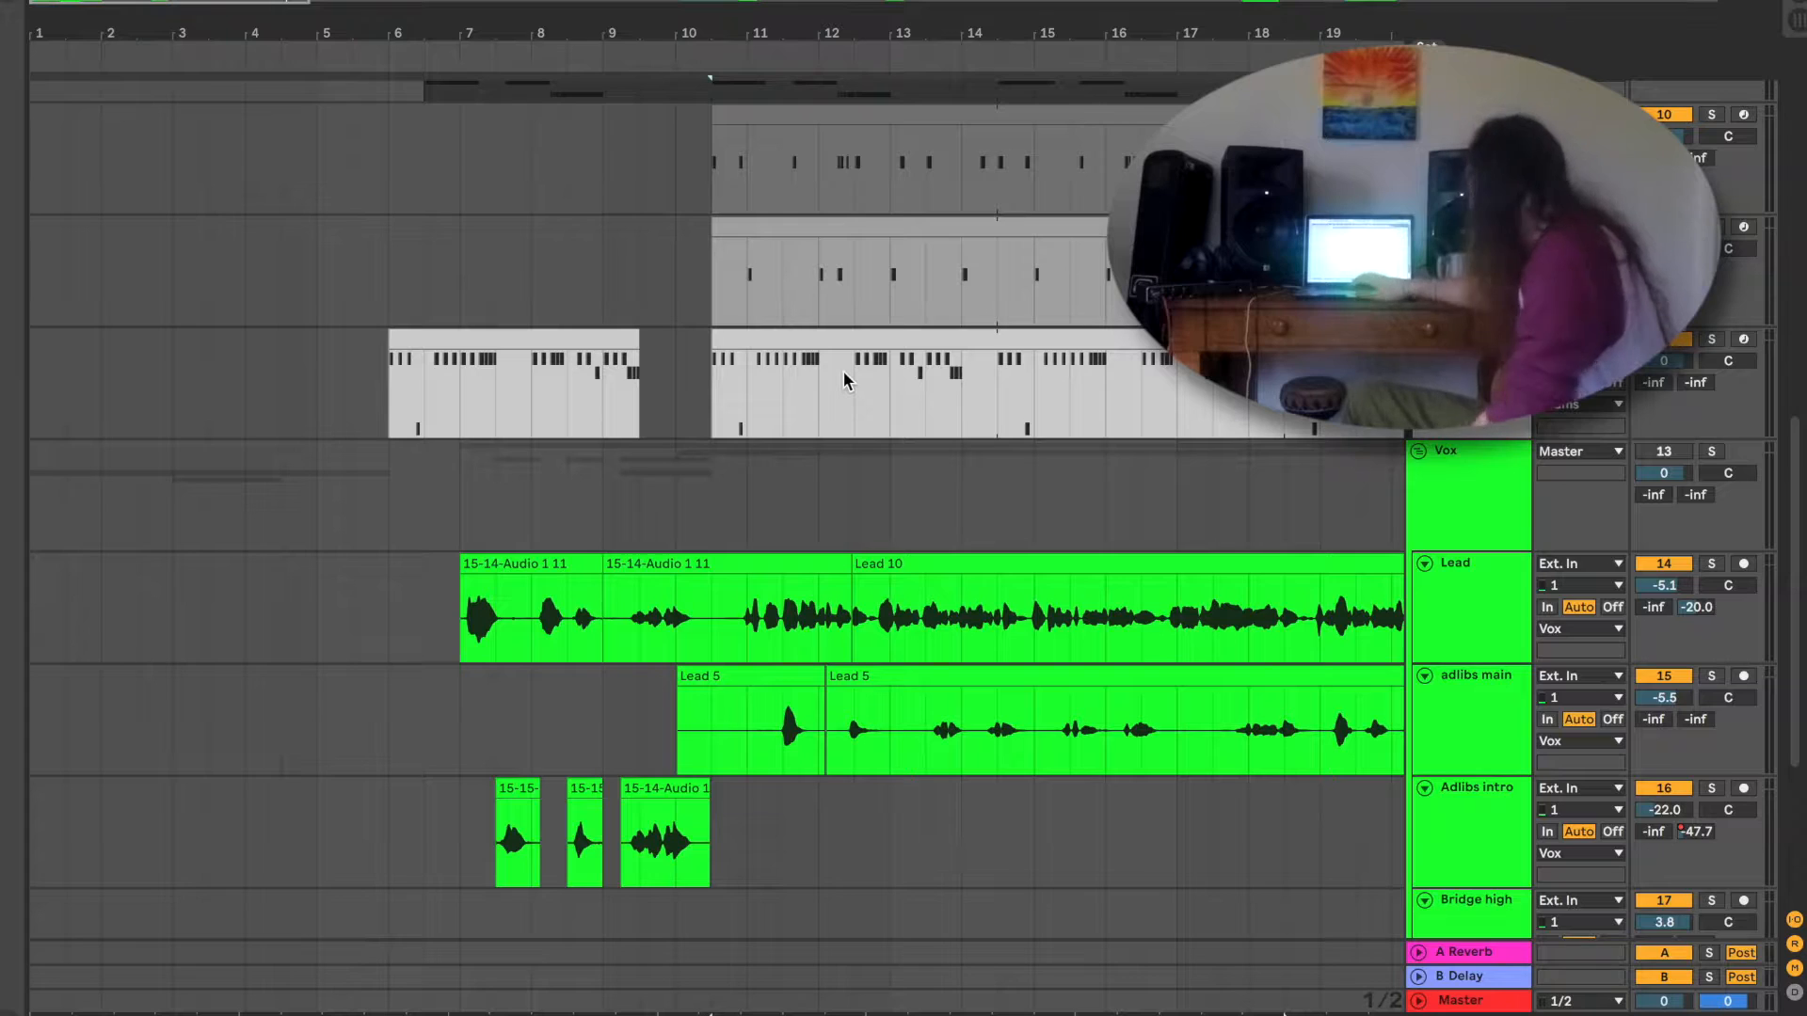
scroll(125, 343, down, 5)
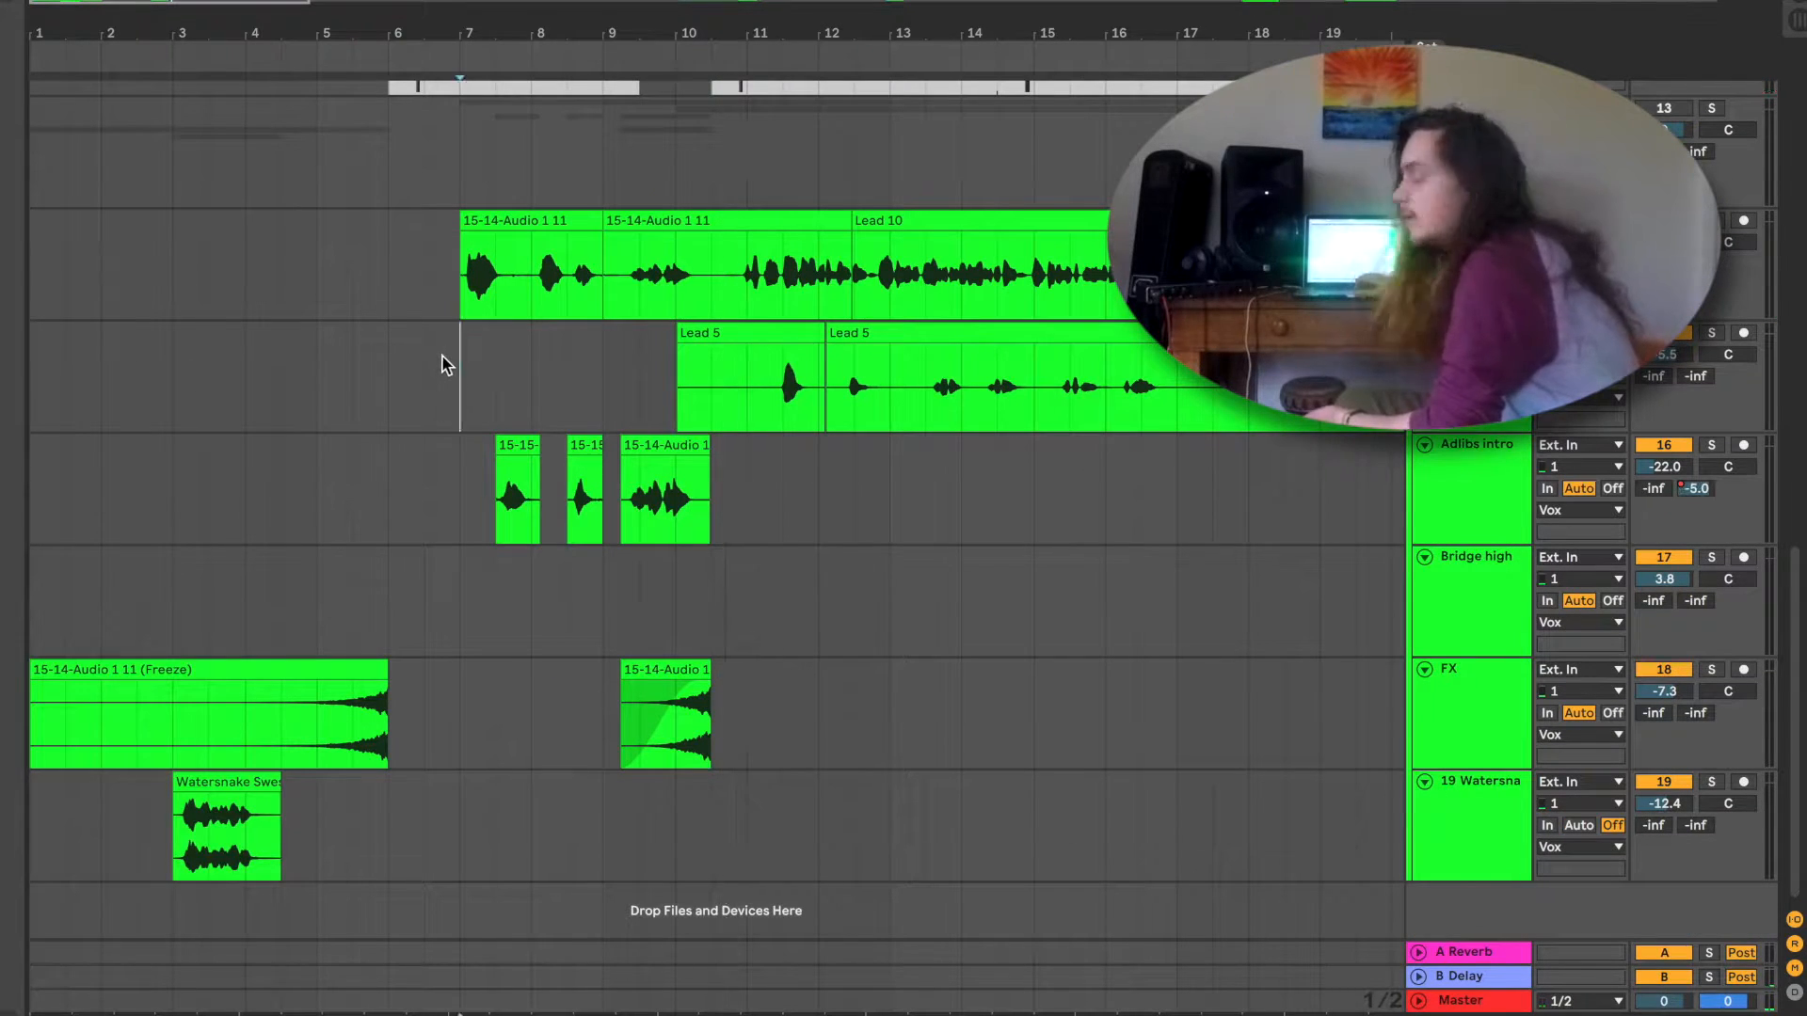
click(282, 602)
key(space)
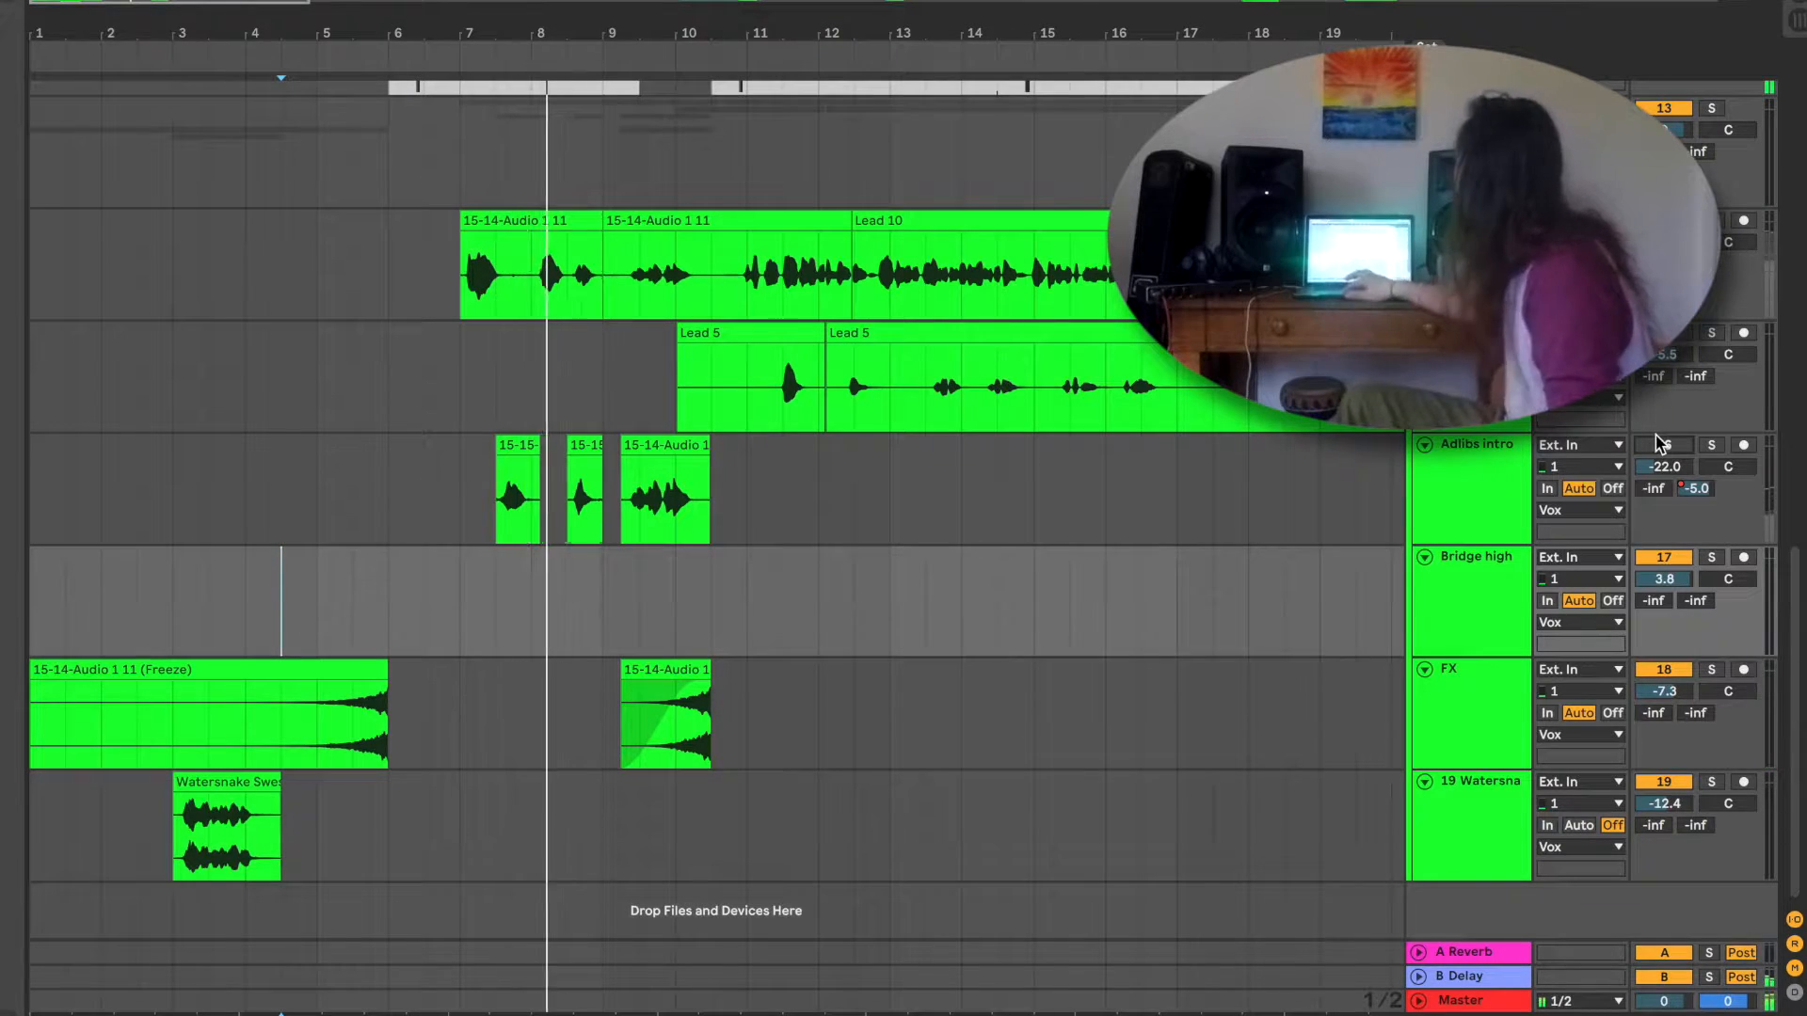
Look over the drum and vocal clips across the full length of the arrangement.
scroll(1270, 496, up, 10)
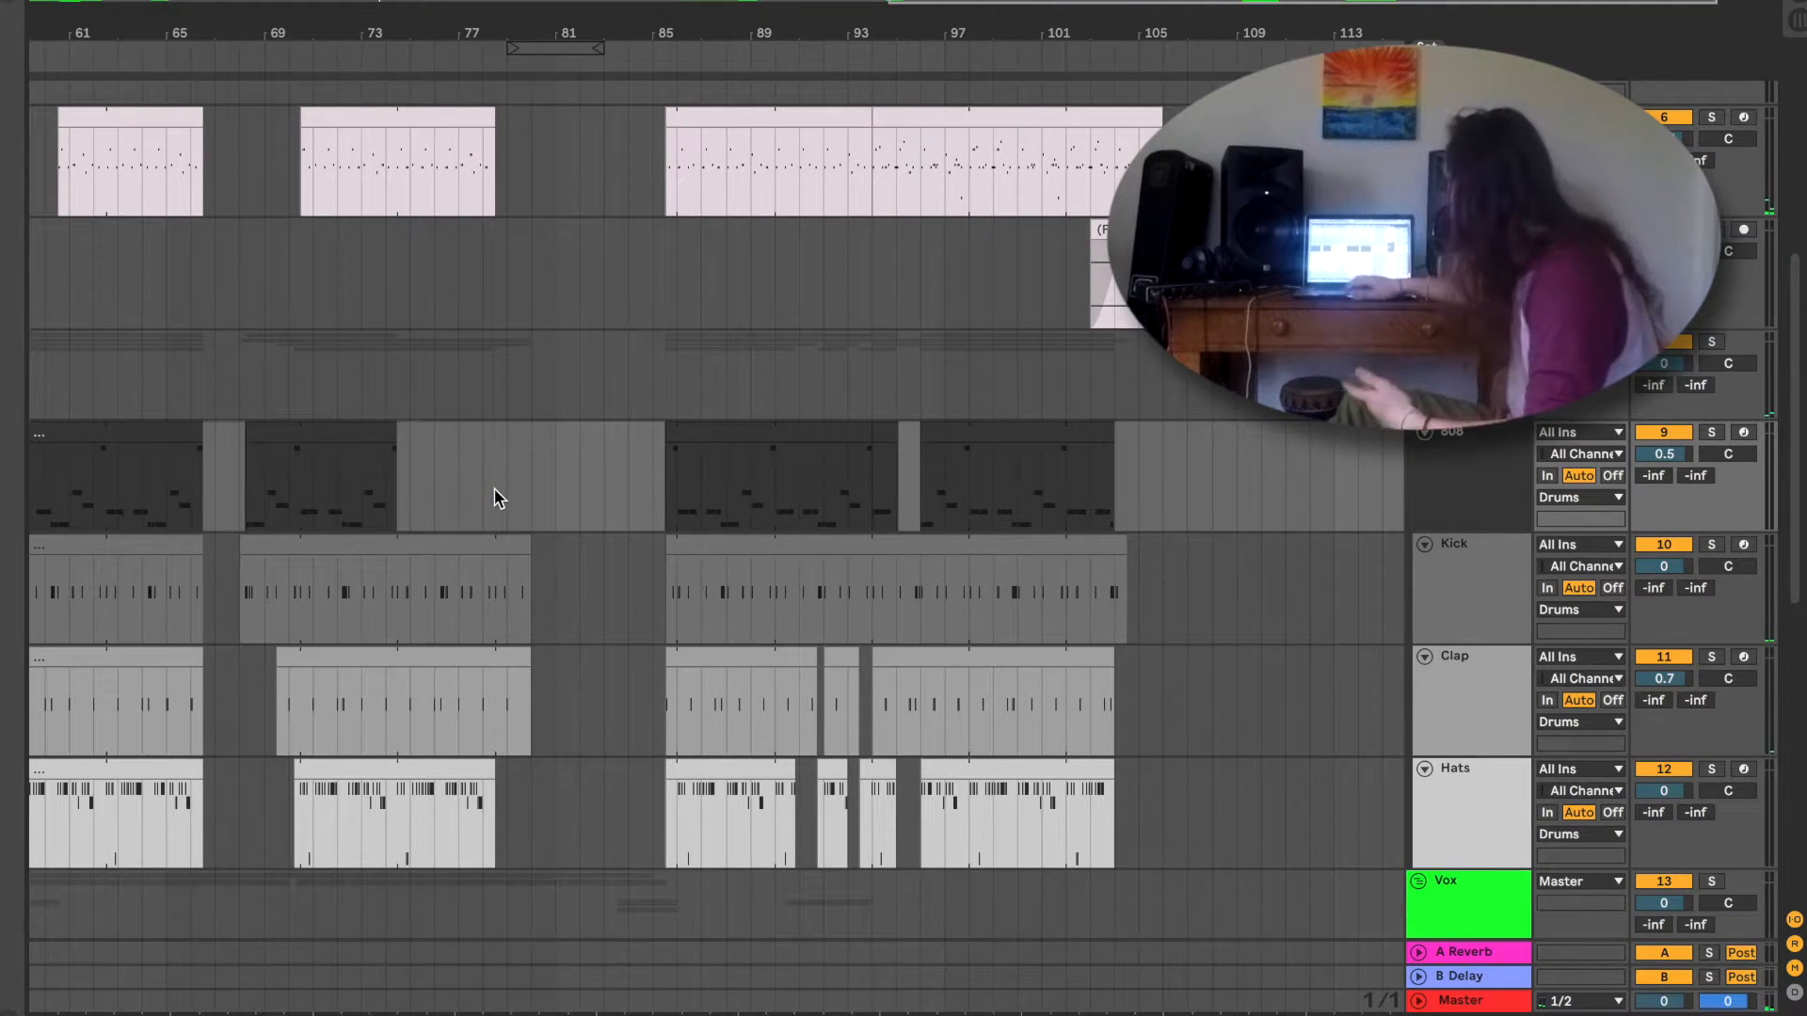
scroll(498, 499, down, 10)
scroll(499, 498, left, 8)
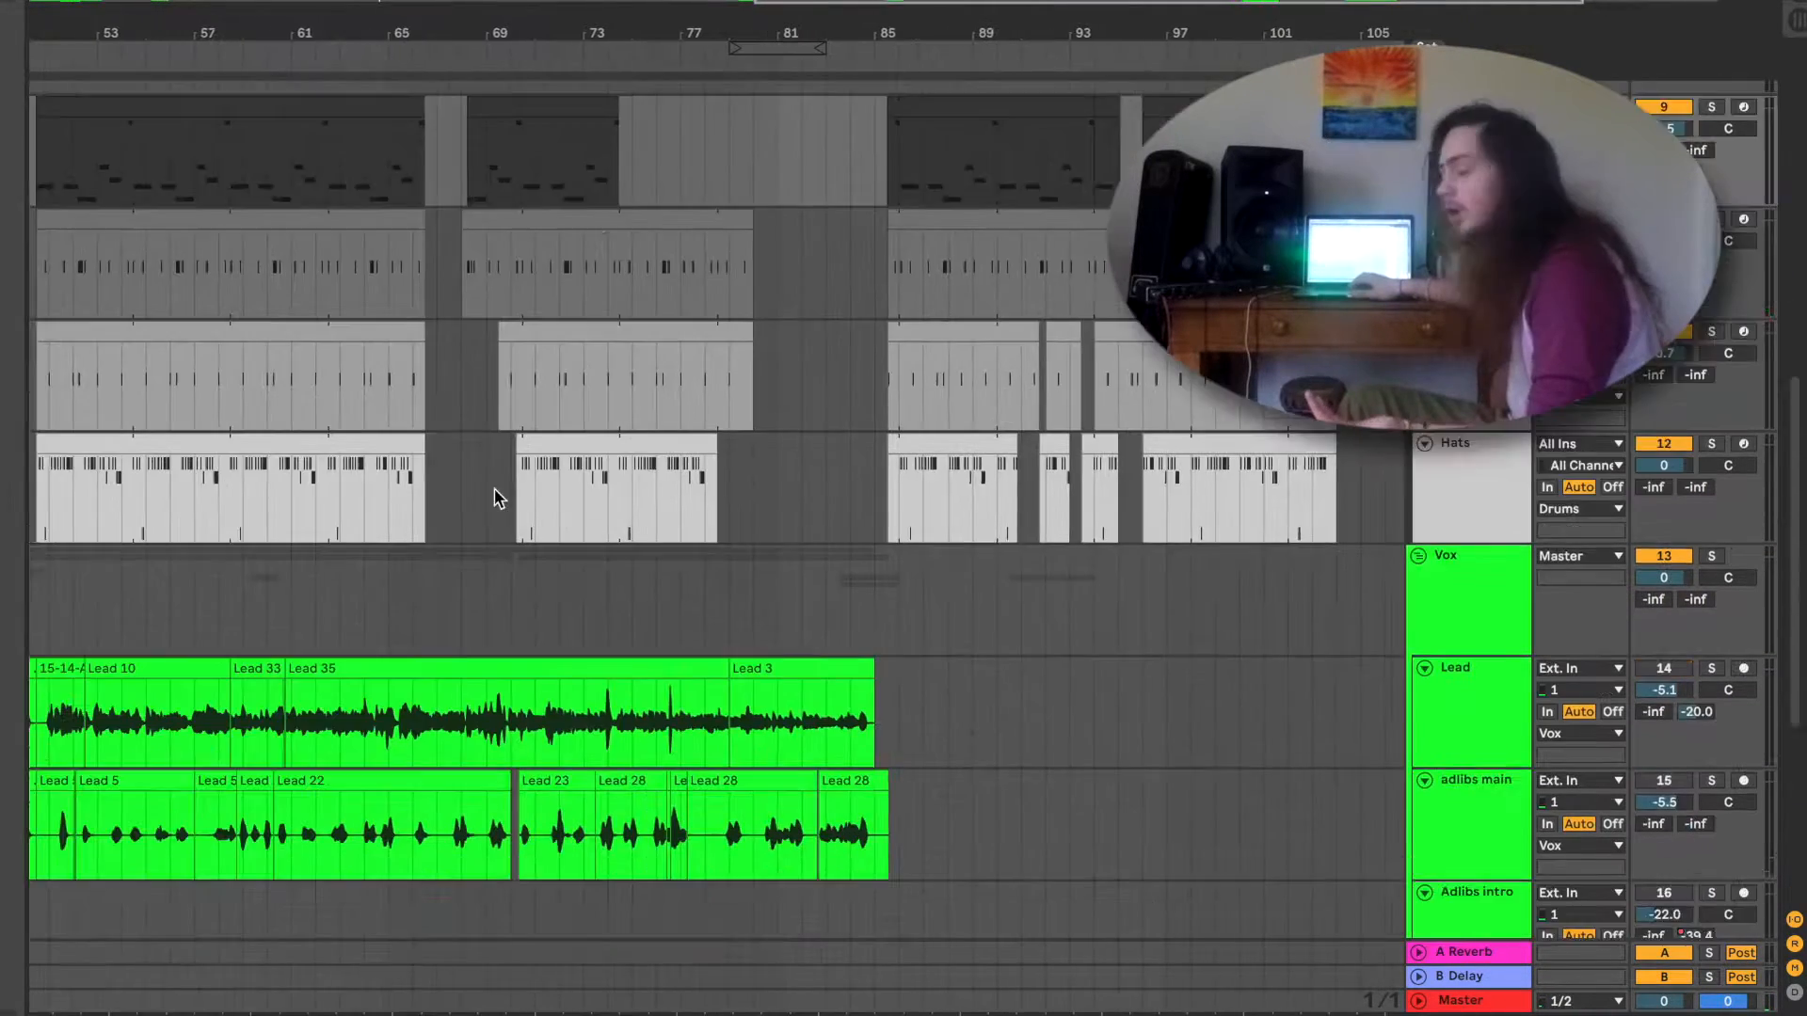
scroll(499, 499, left, 20)
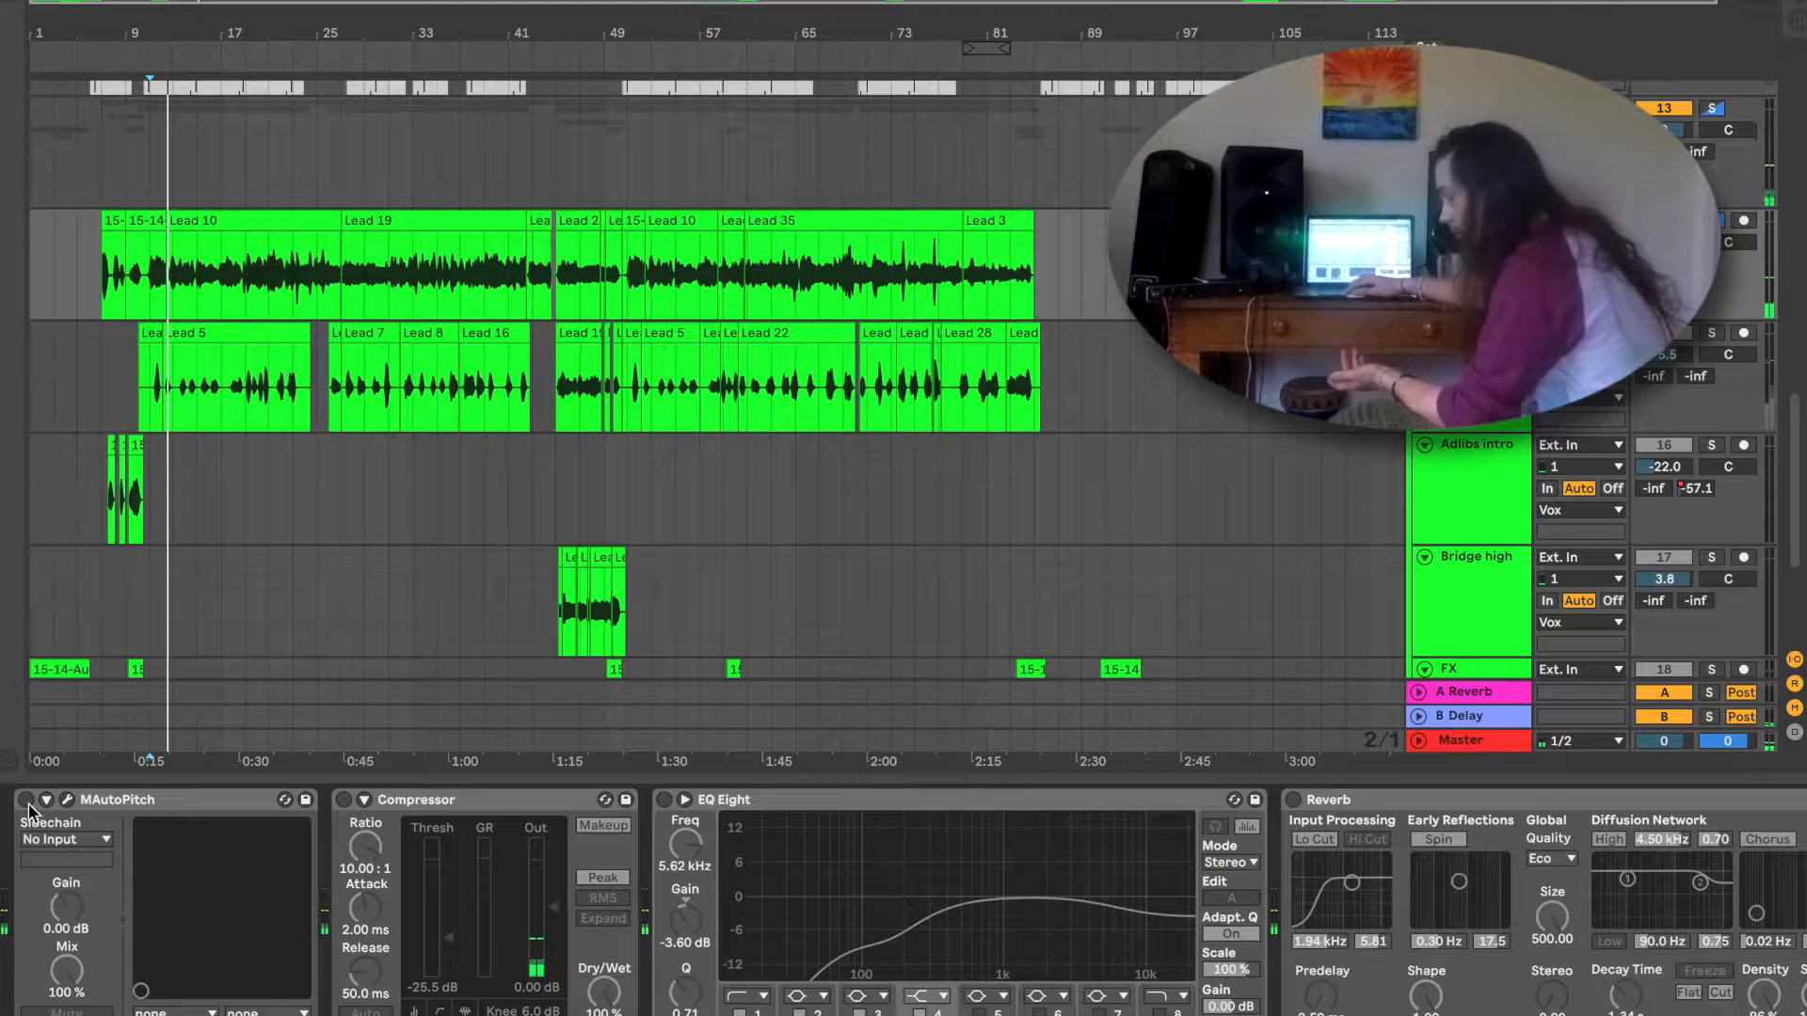
Play the soloed Lead vocal with MAutoPitch on, enabling its Compressor, EQ Eight and Reverb one by one.
key(space)
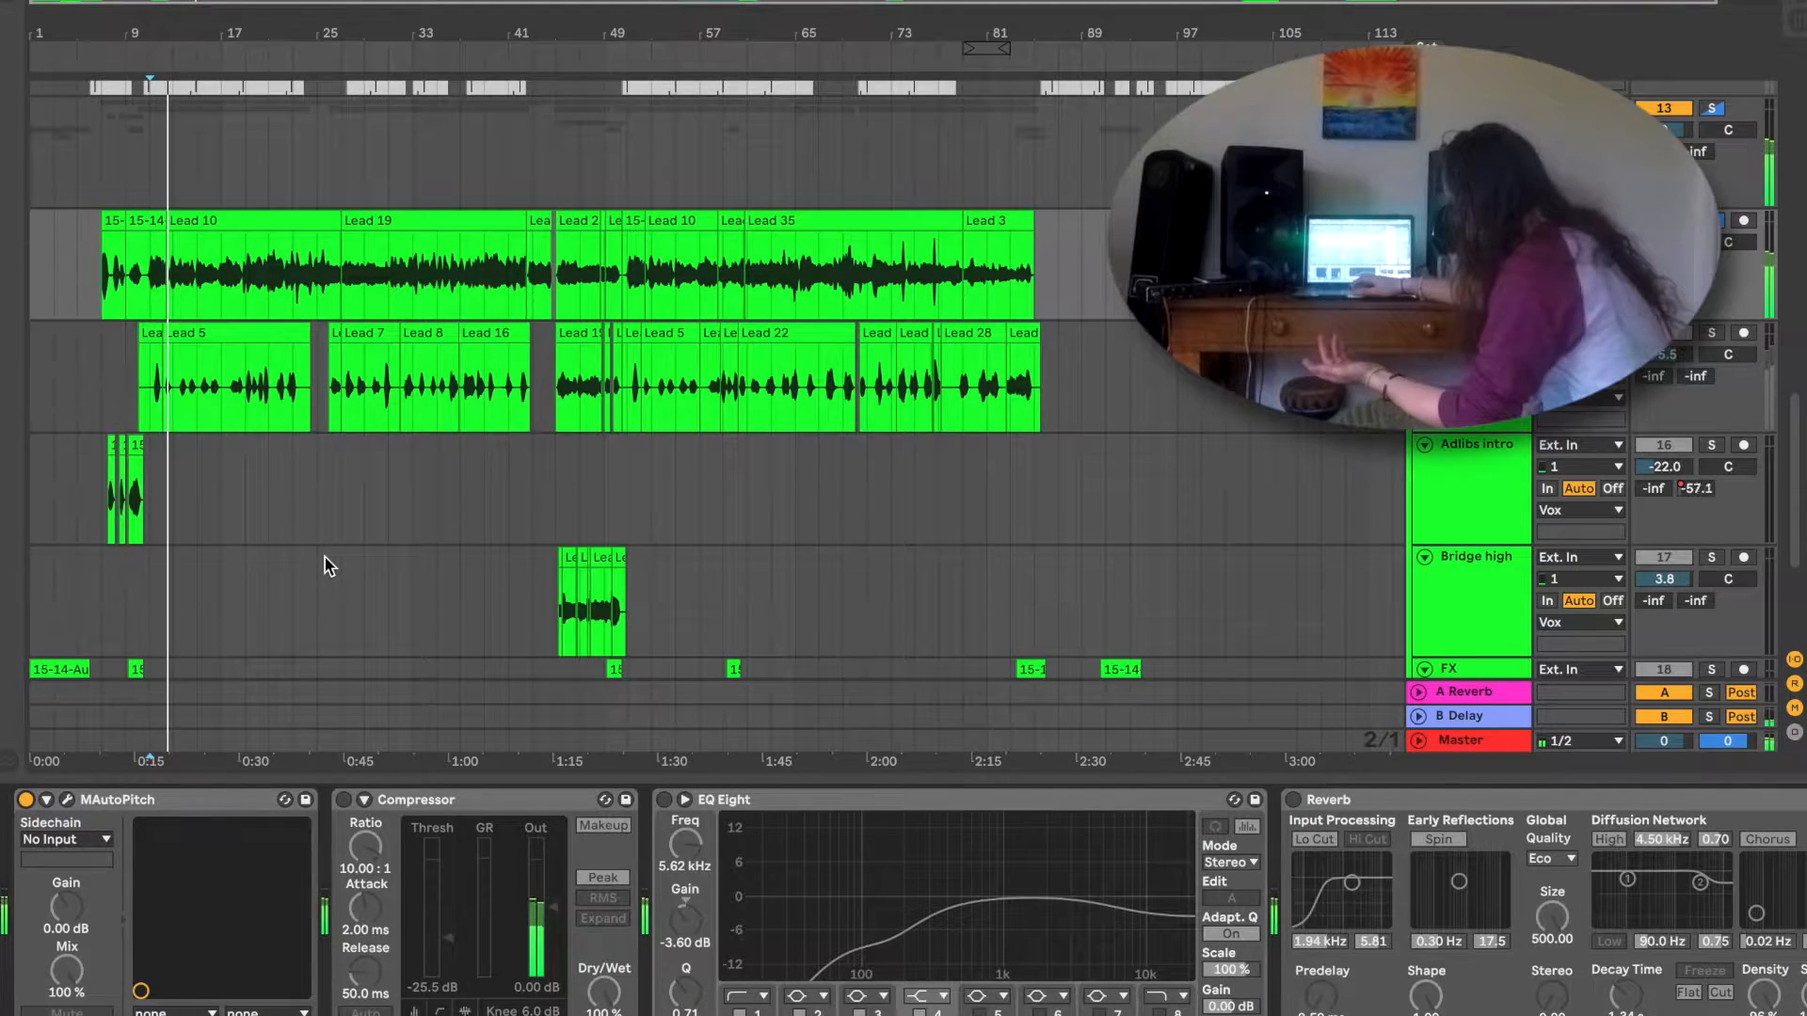
click(344, 800)
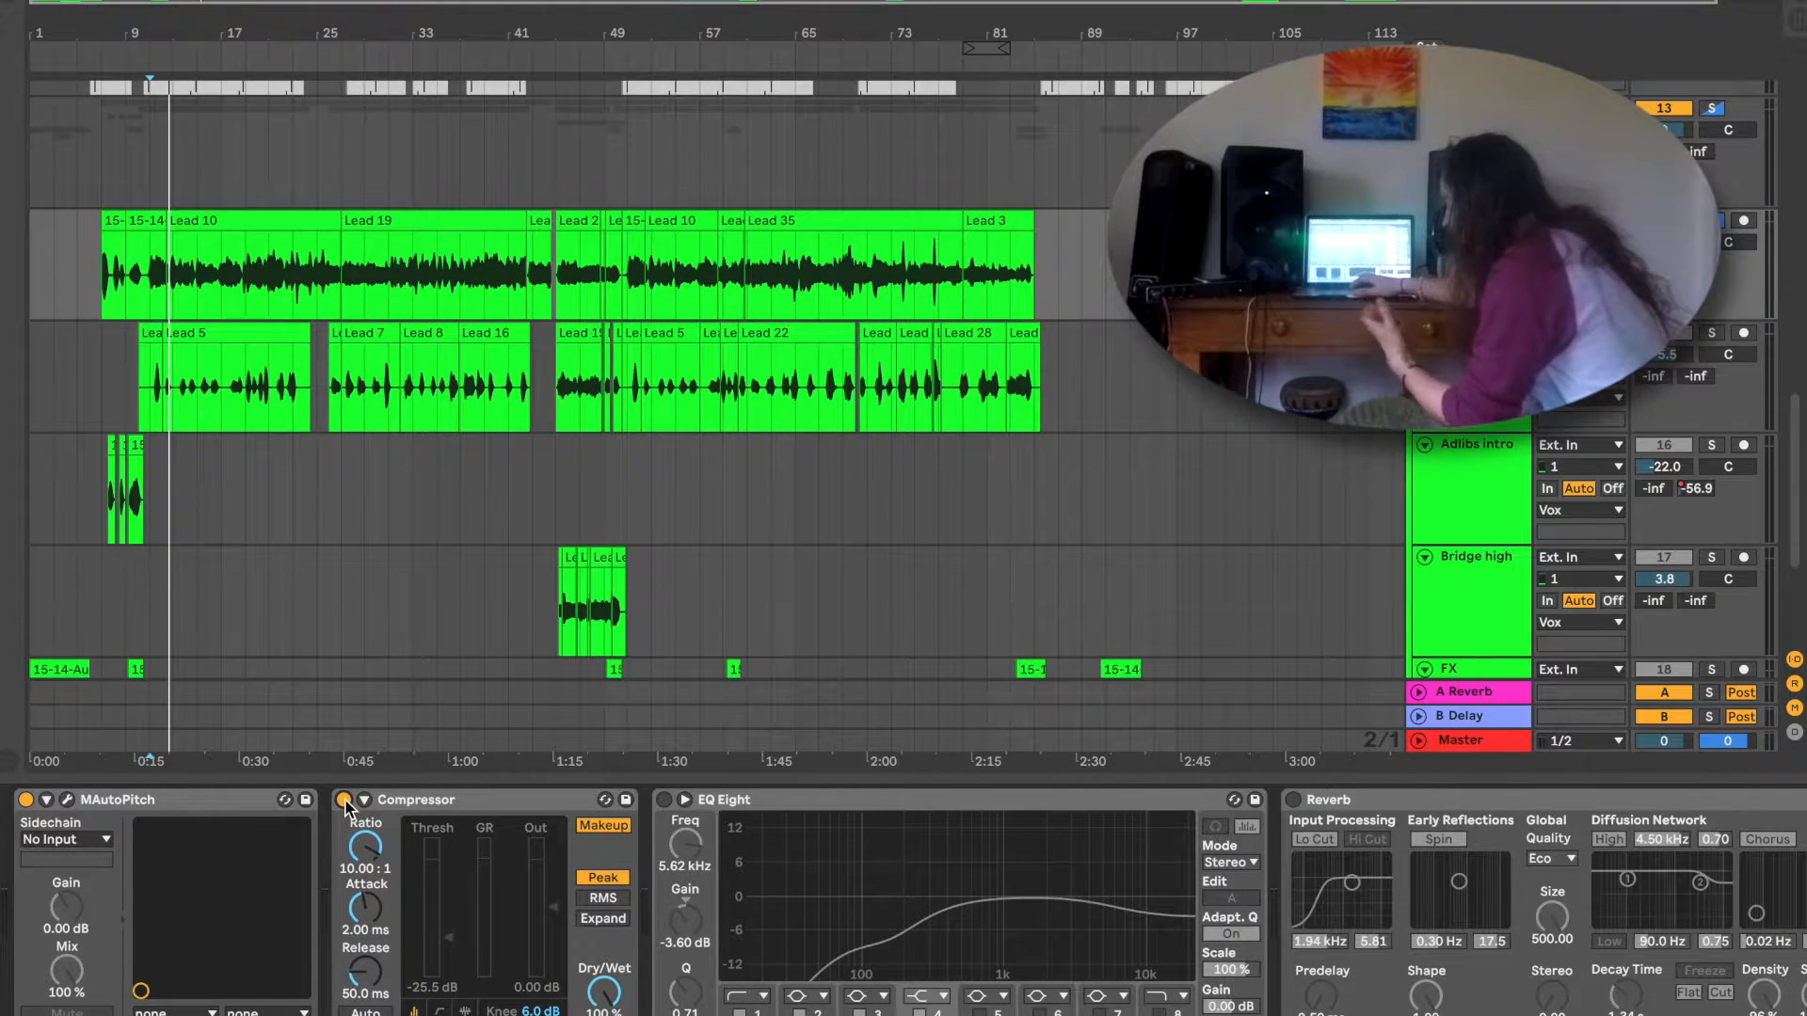
key(space)
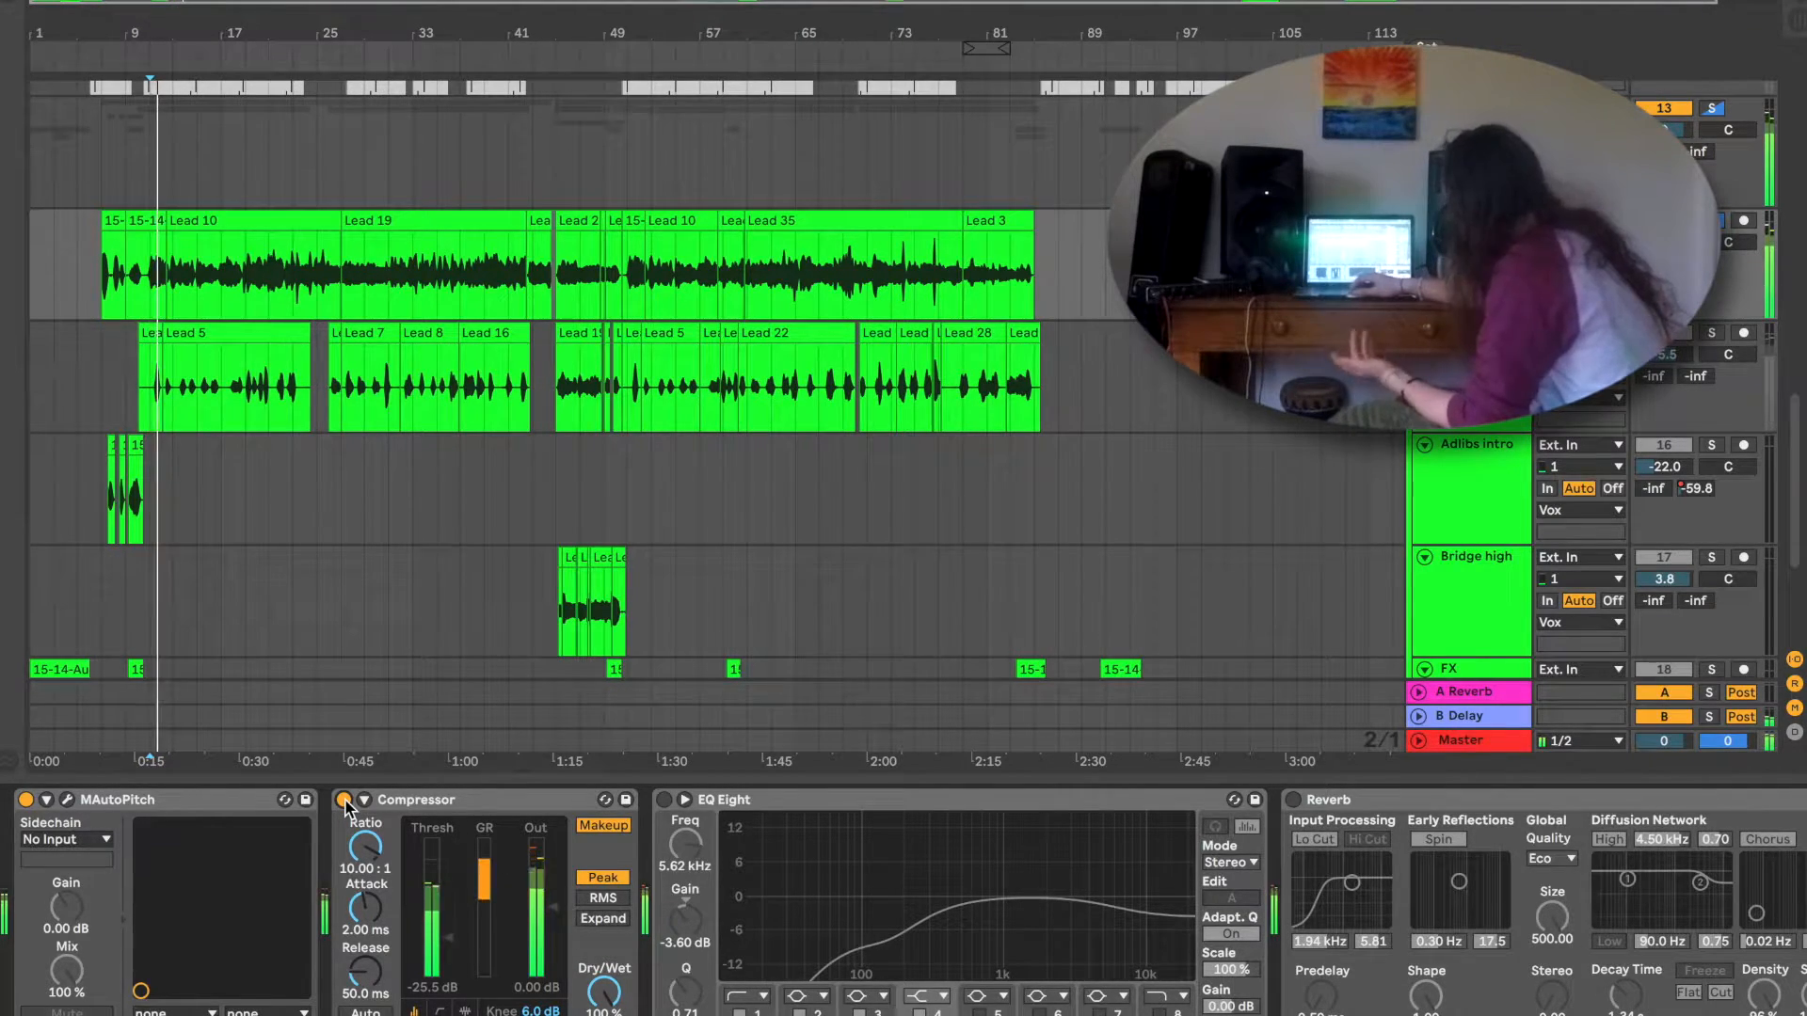
click(664, 799)
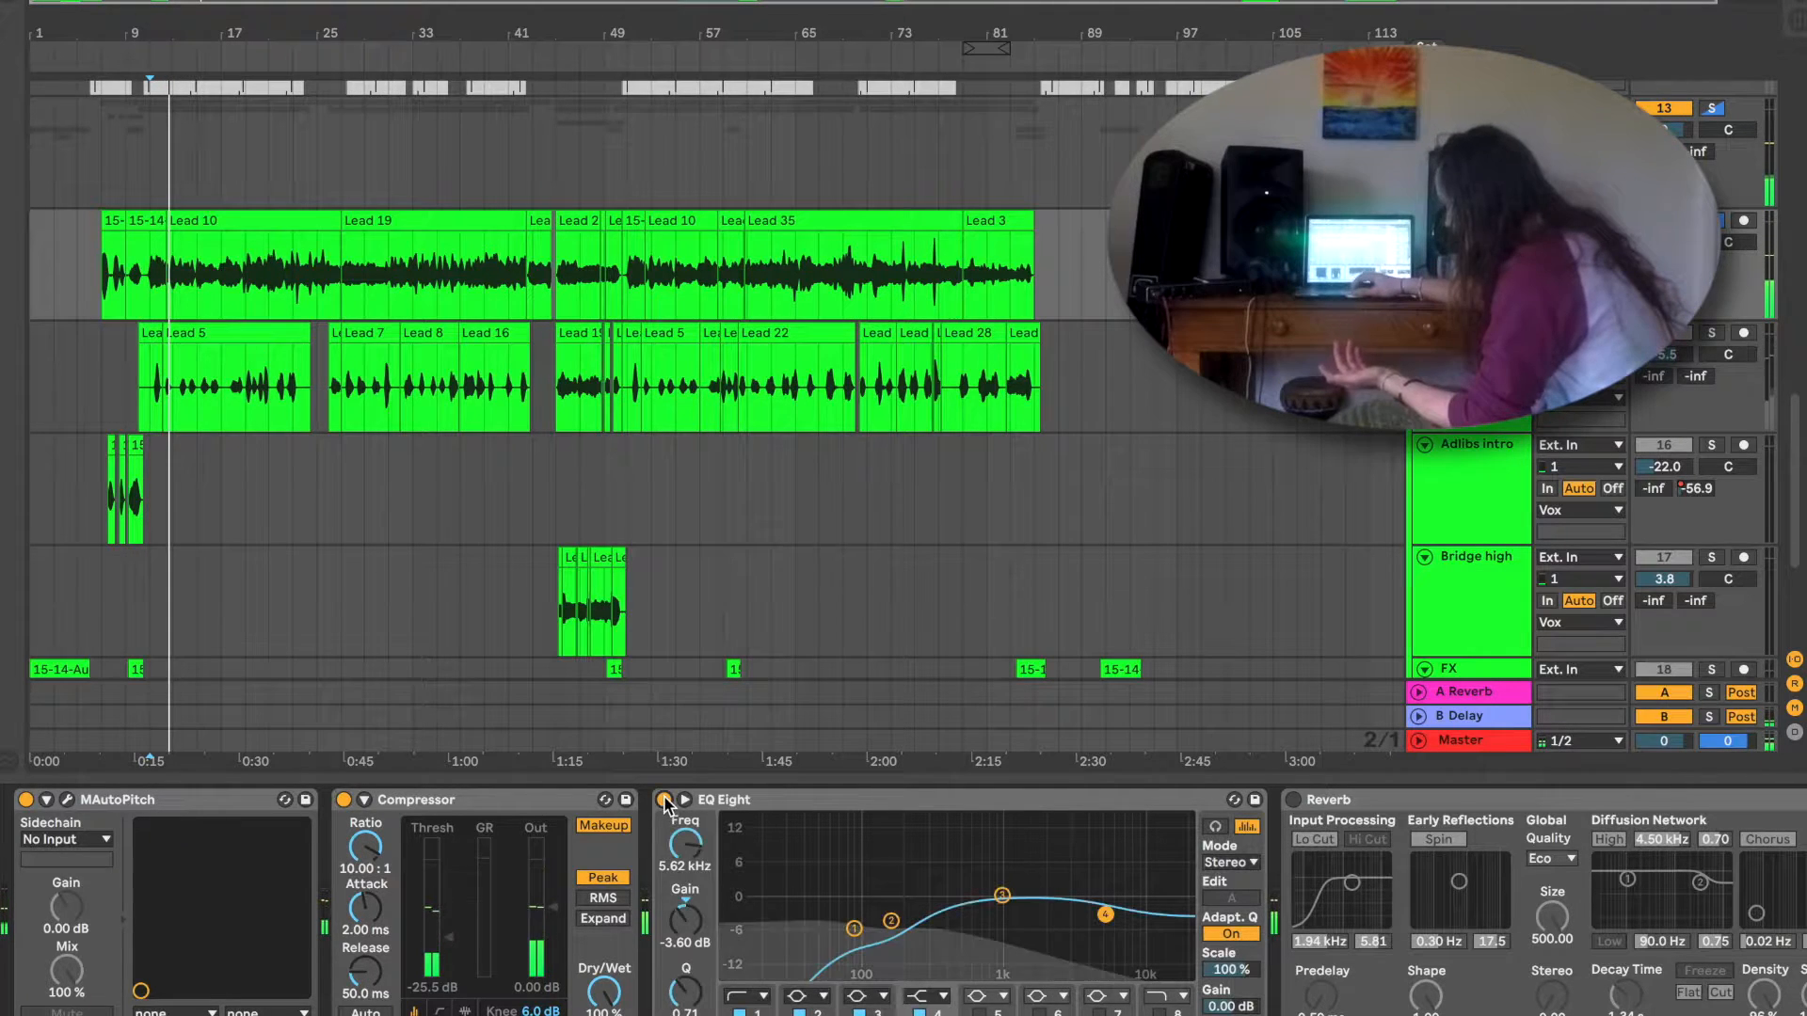
scroll(868, 831, right, 3)
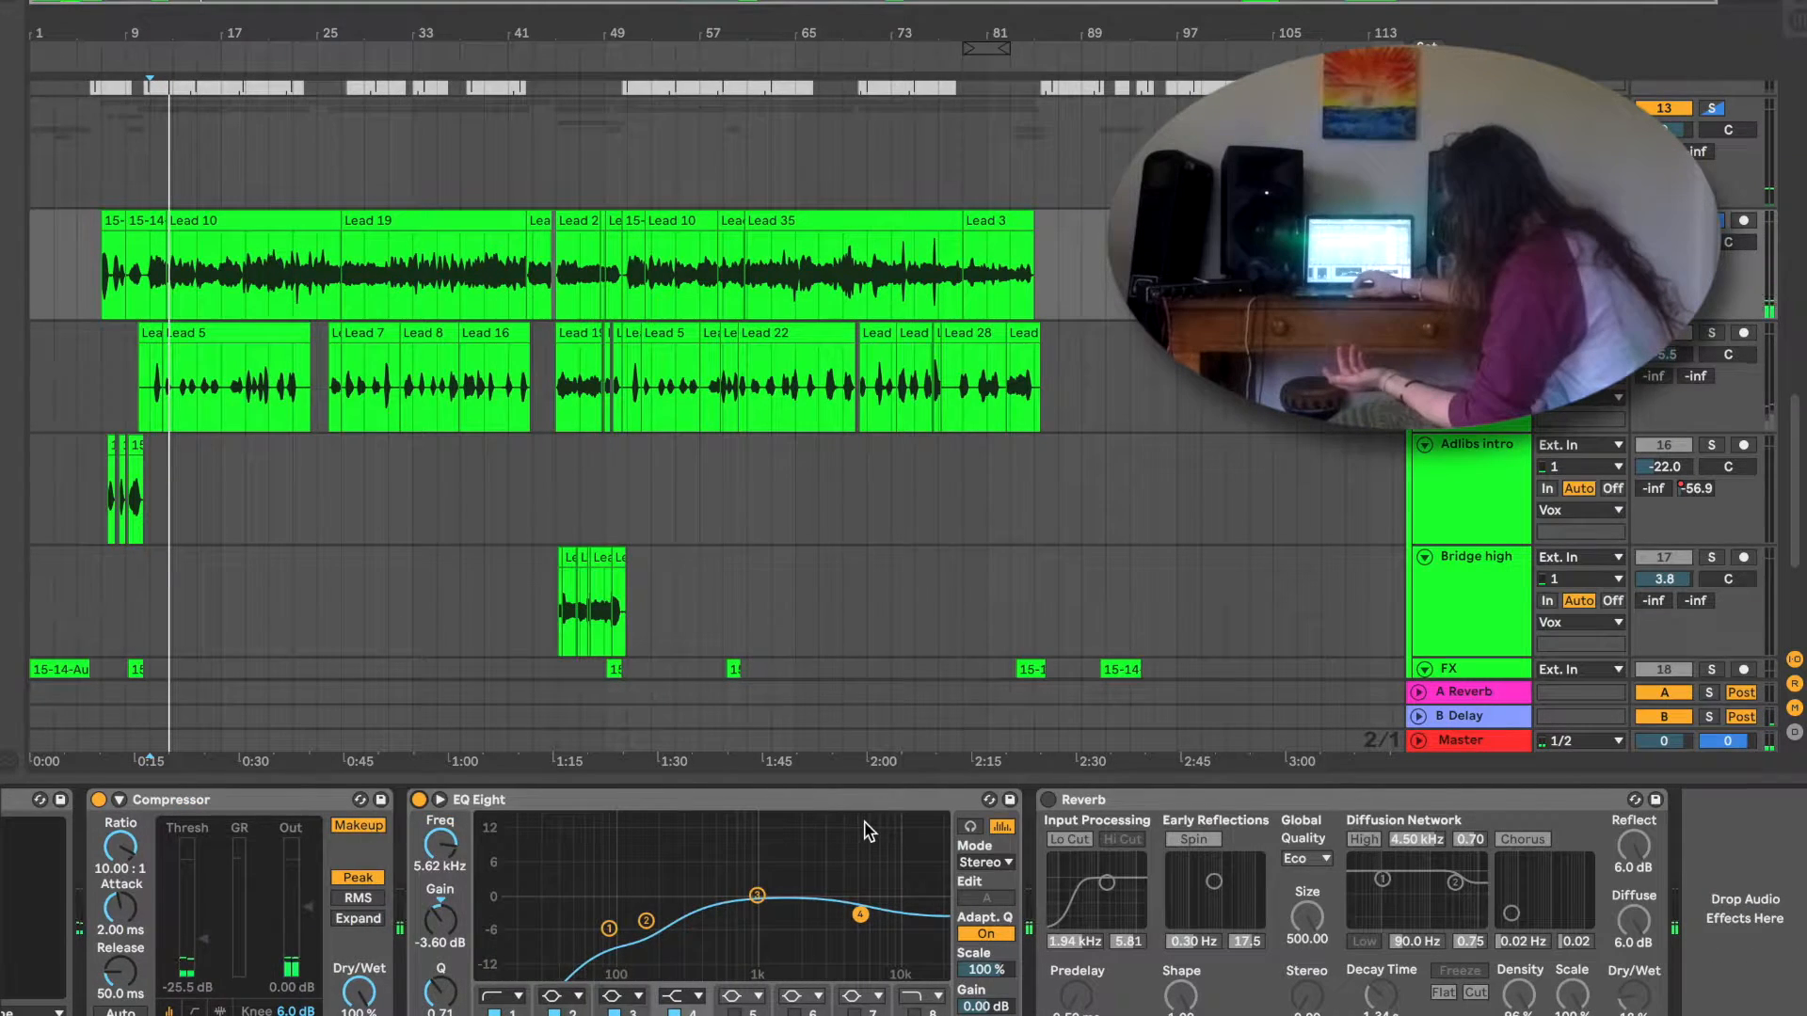
click(1047, 800)
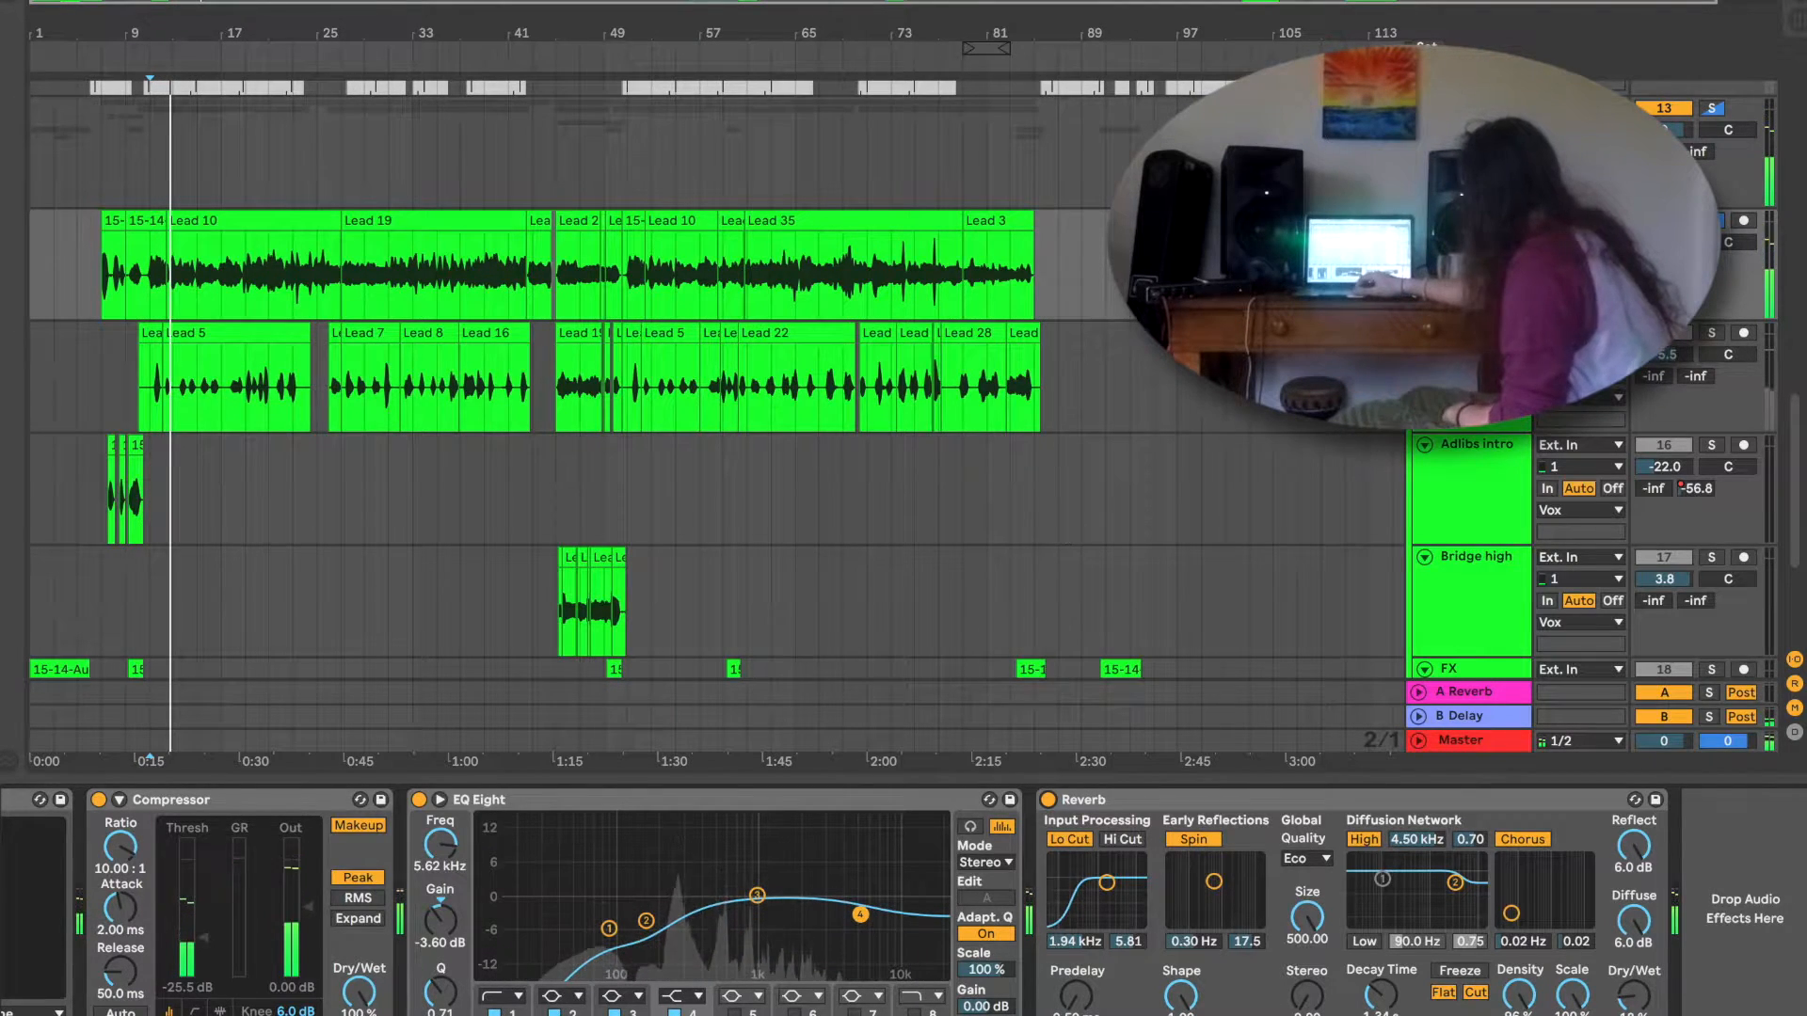
Solo the adlibs main track and play its opening adlib.
click(1712, 333)
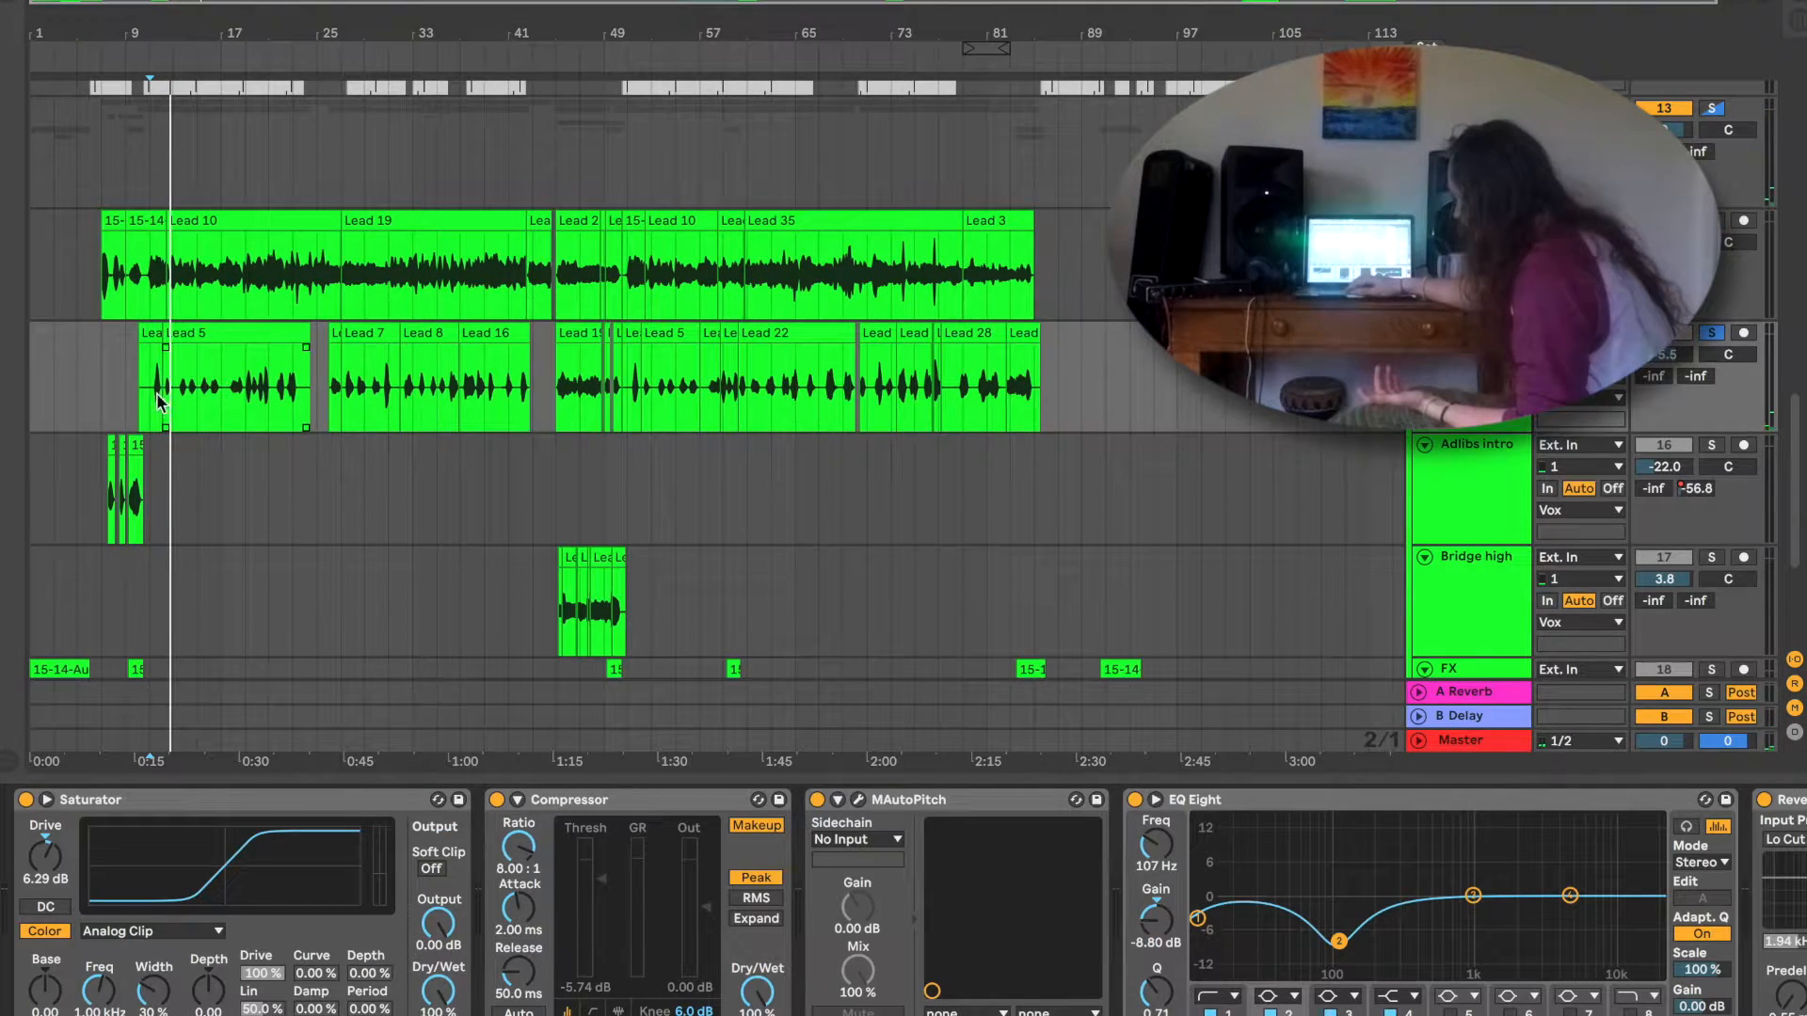
key(space)
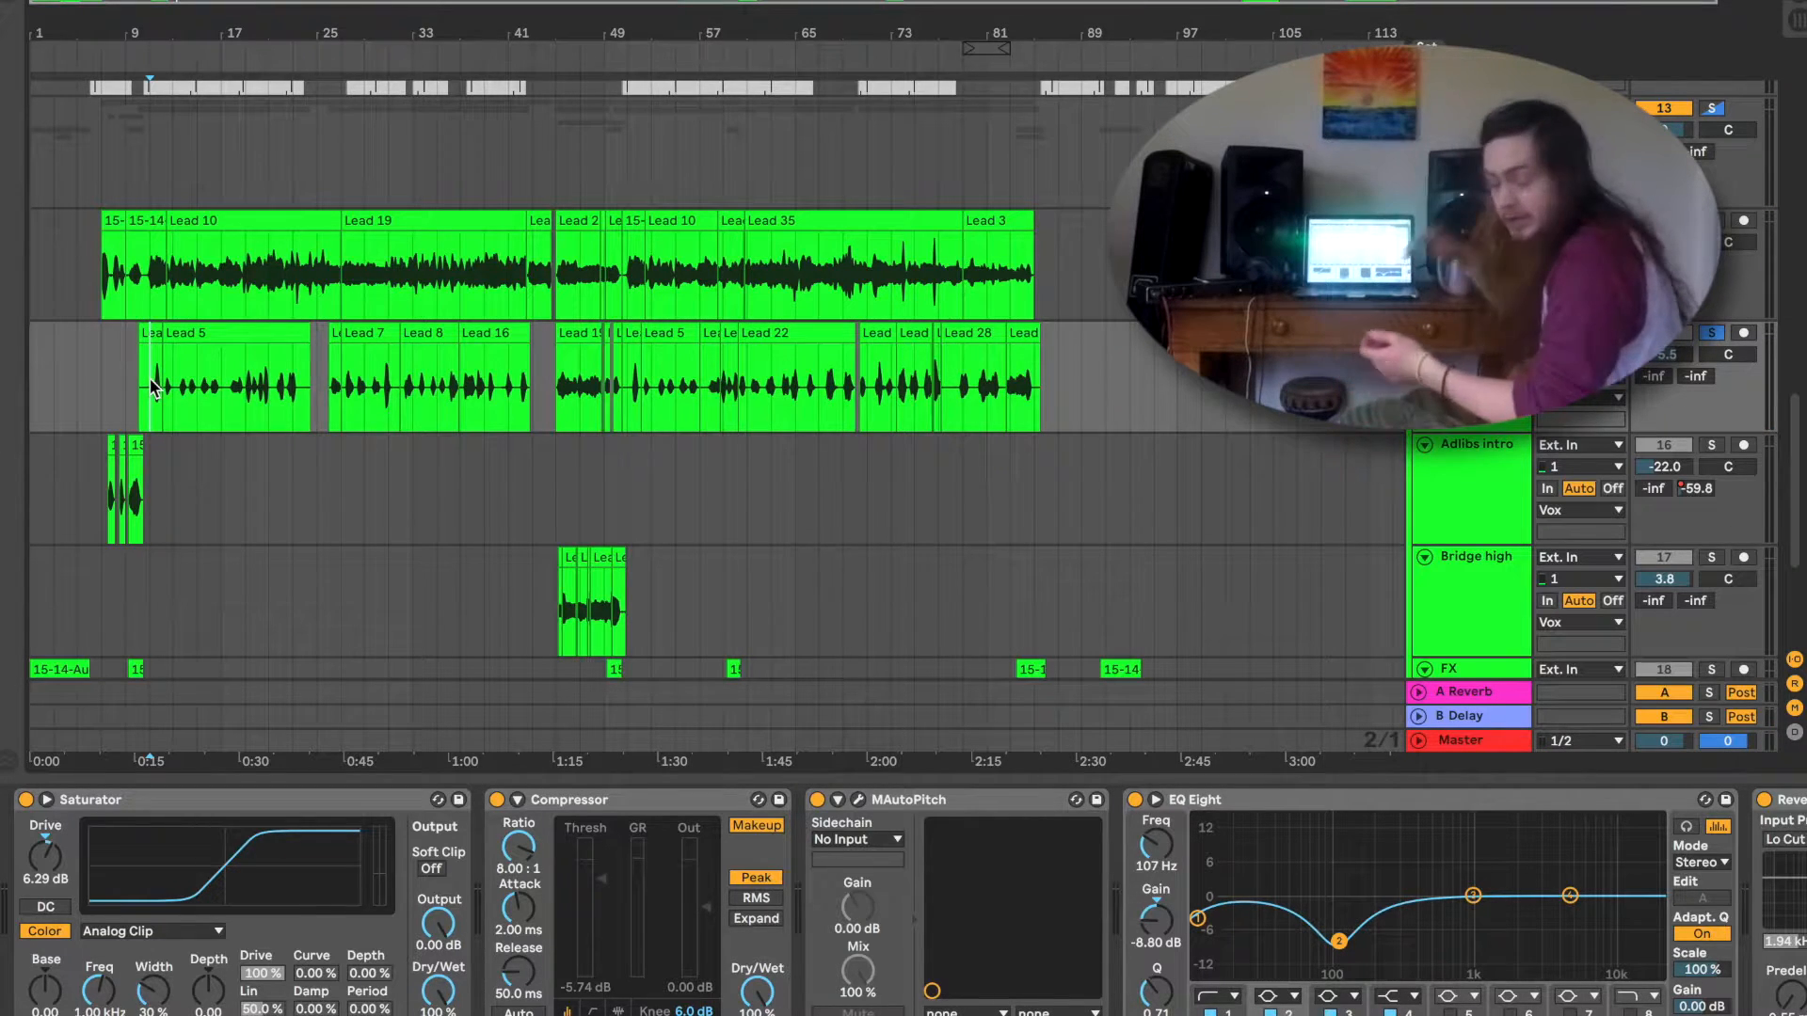
key(space)
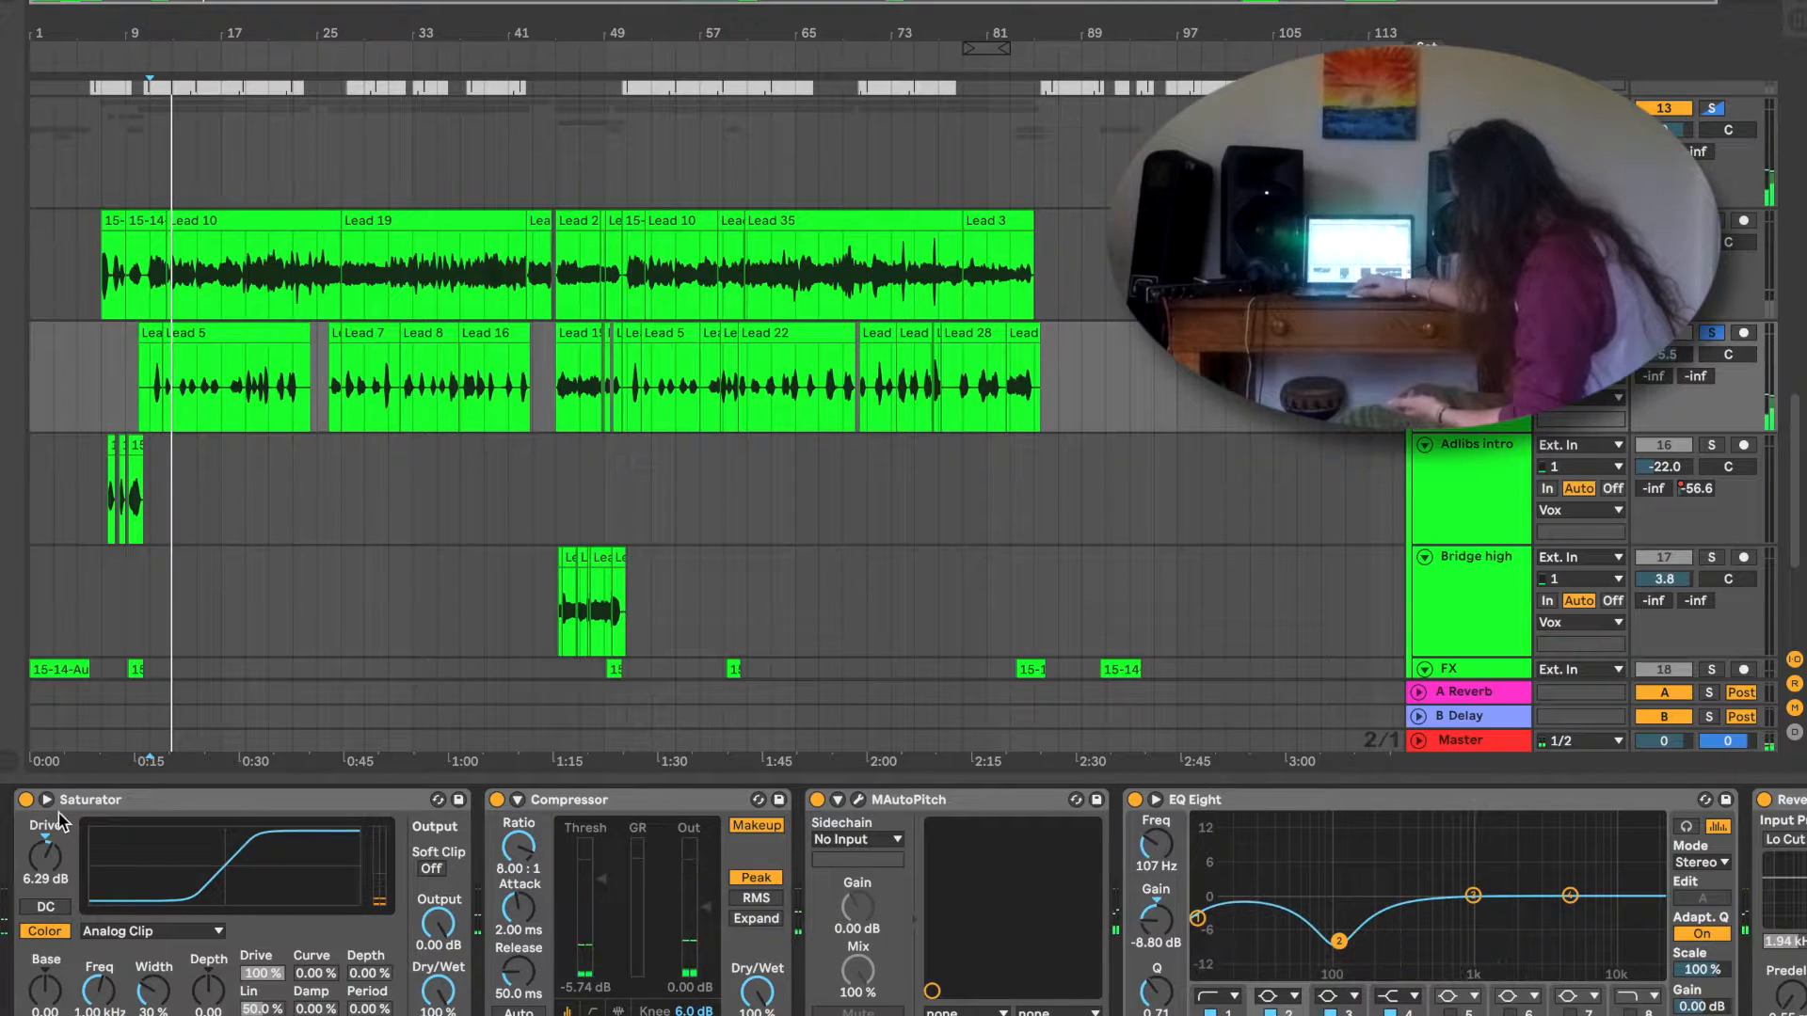
Examine the effects chain on adlibs main from Compressor to Delay, opening and closing the MAutoPitch plugin window.
scroll(533, 880, right, 5)
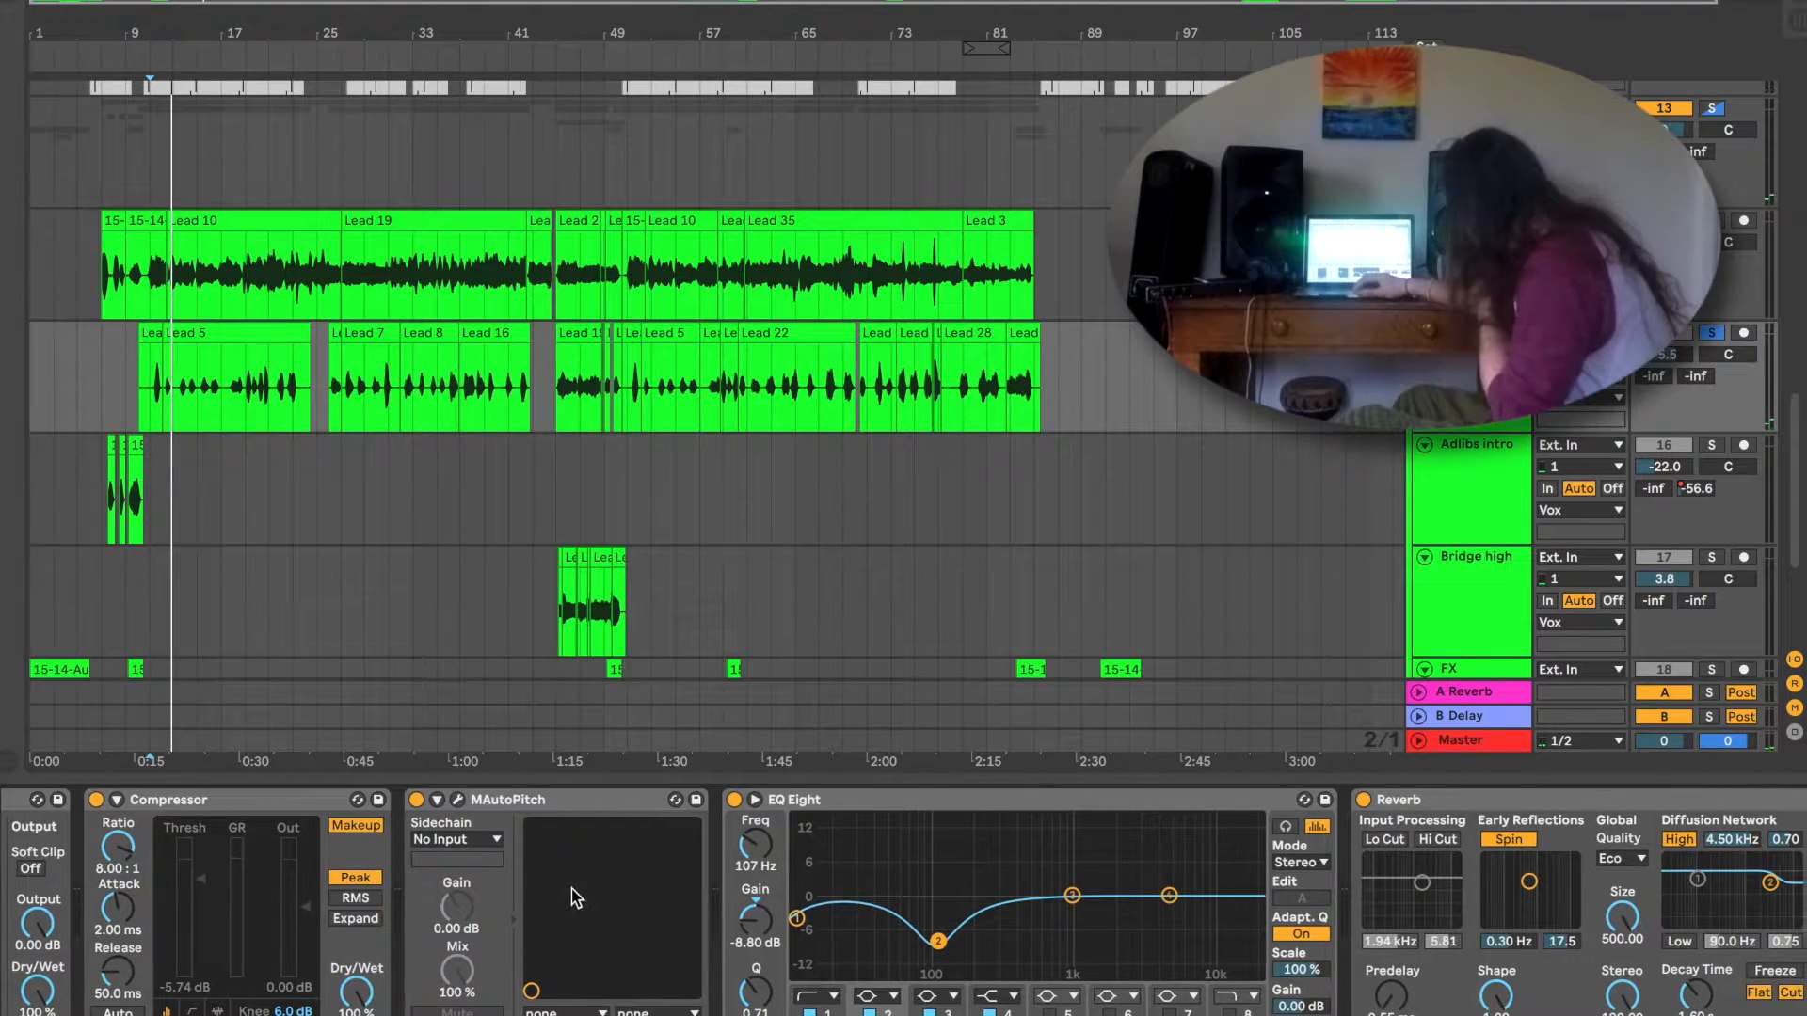
click(458, 800)
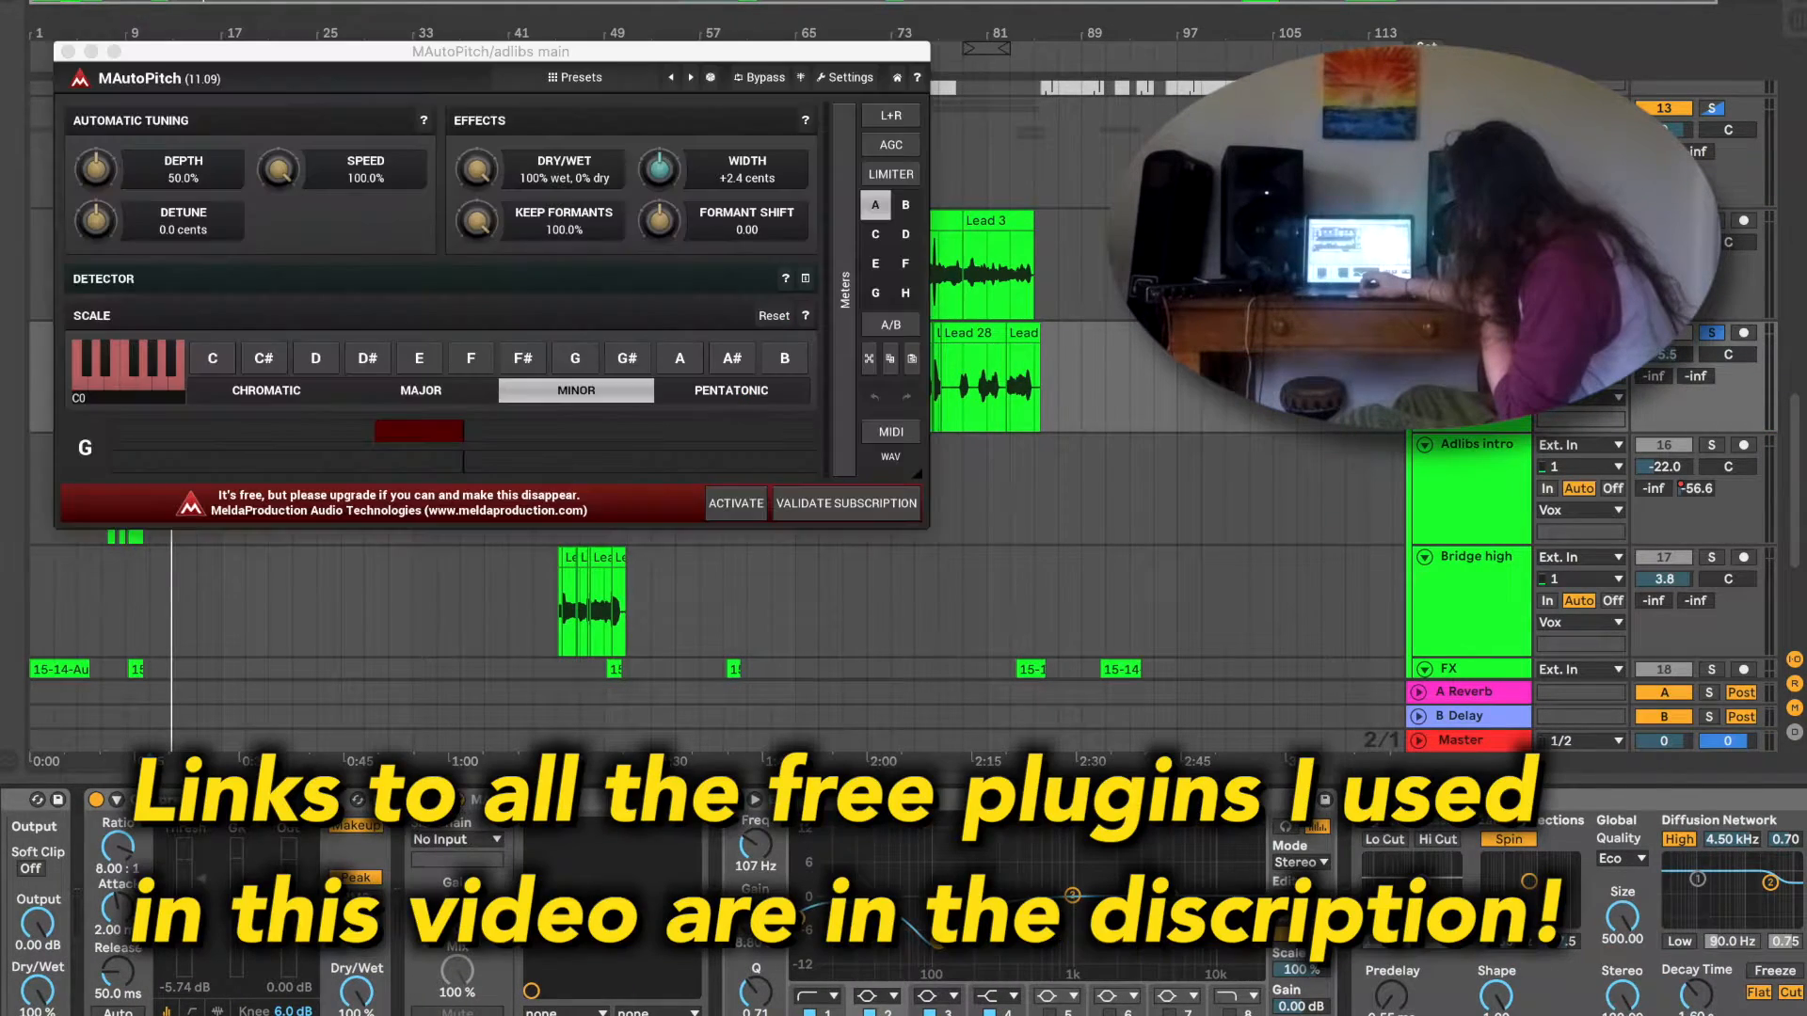
click(67, 52)
scroll(684, 884, right, 5)
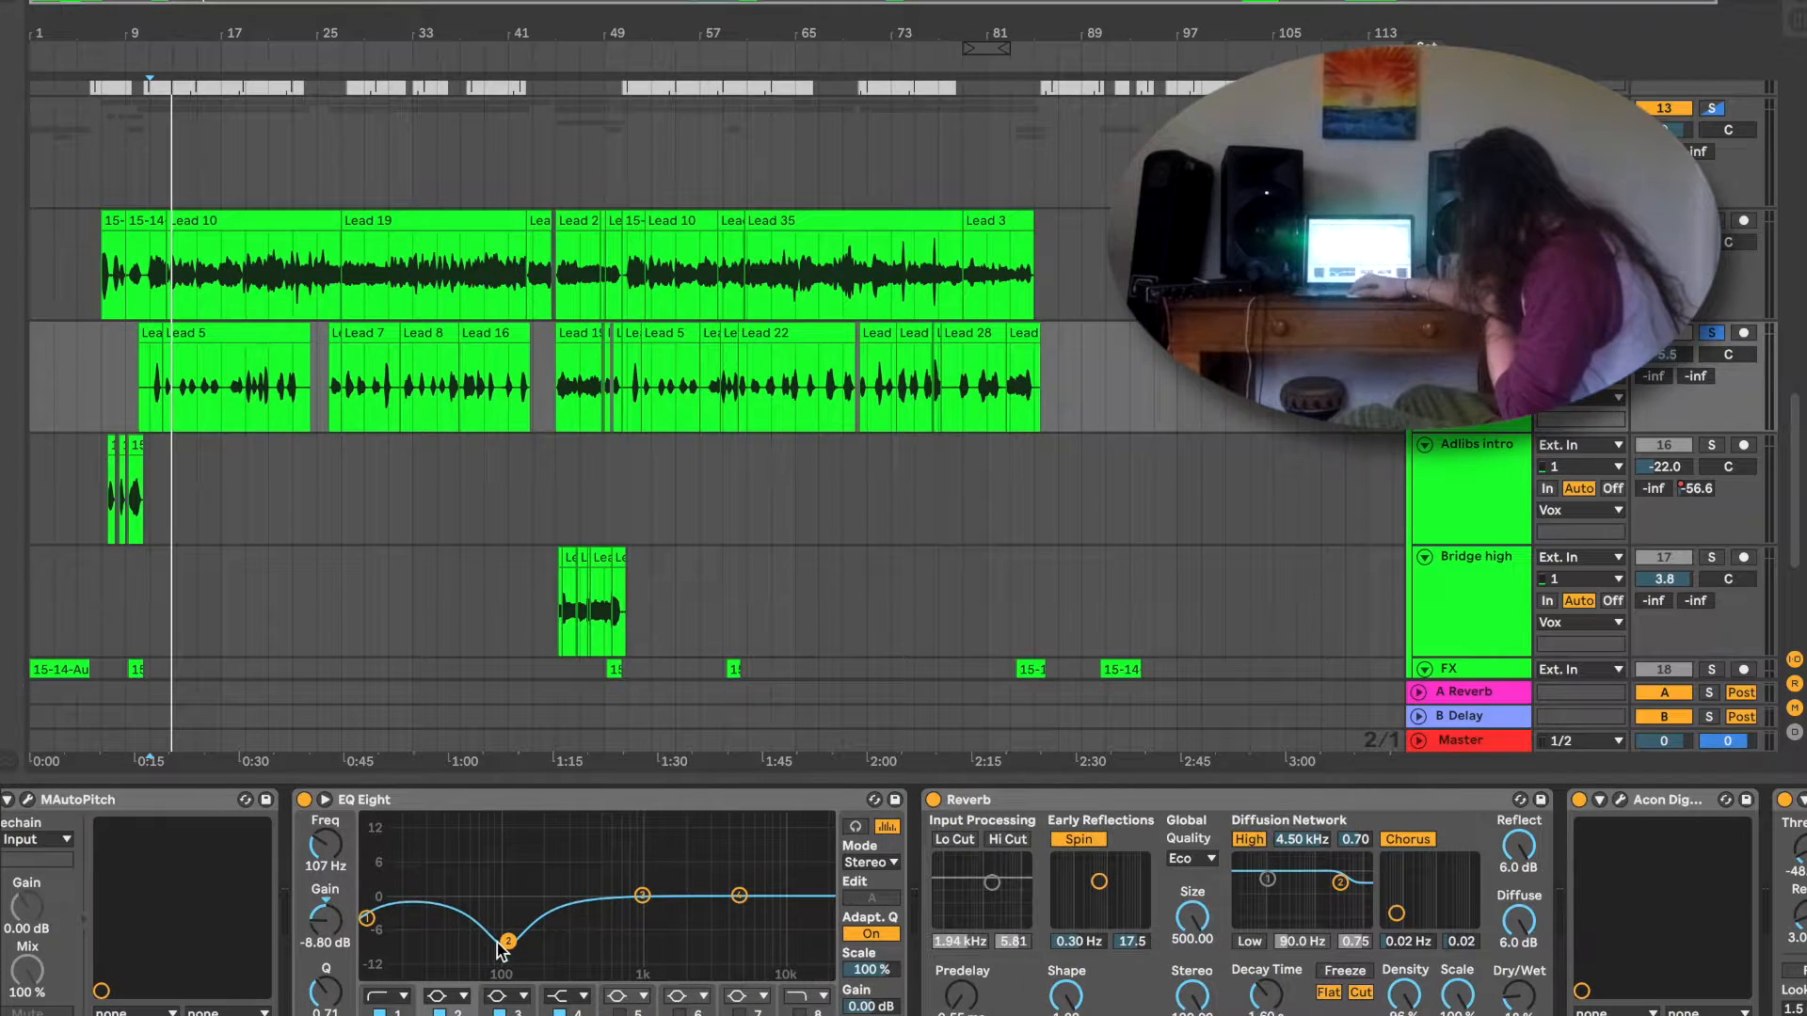
scroll(548, 932, right, 10)
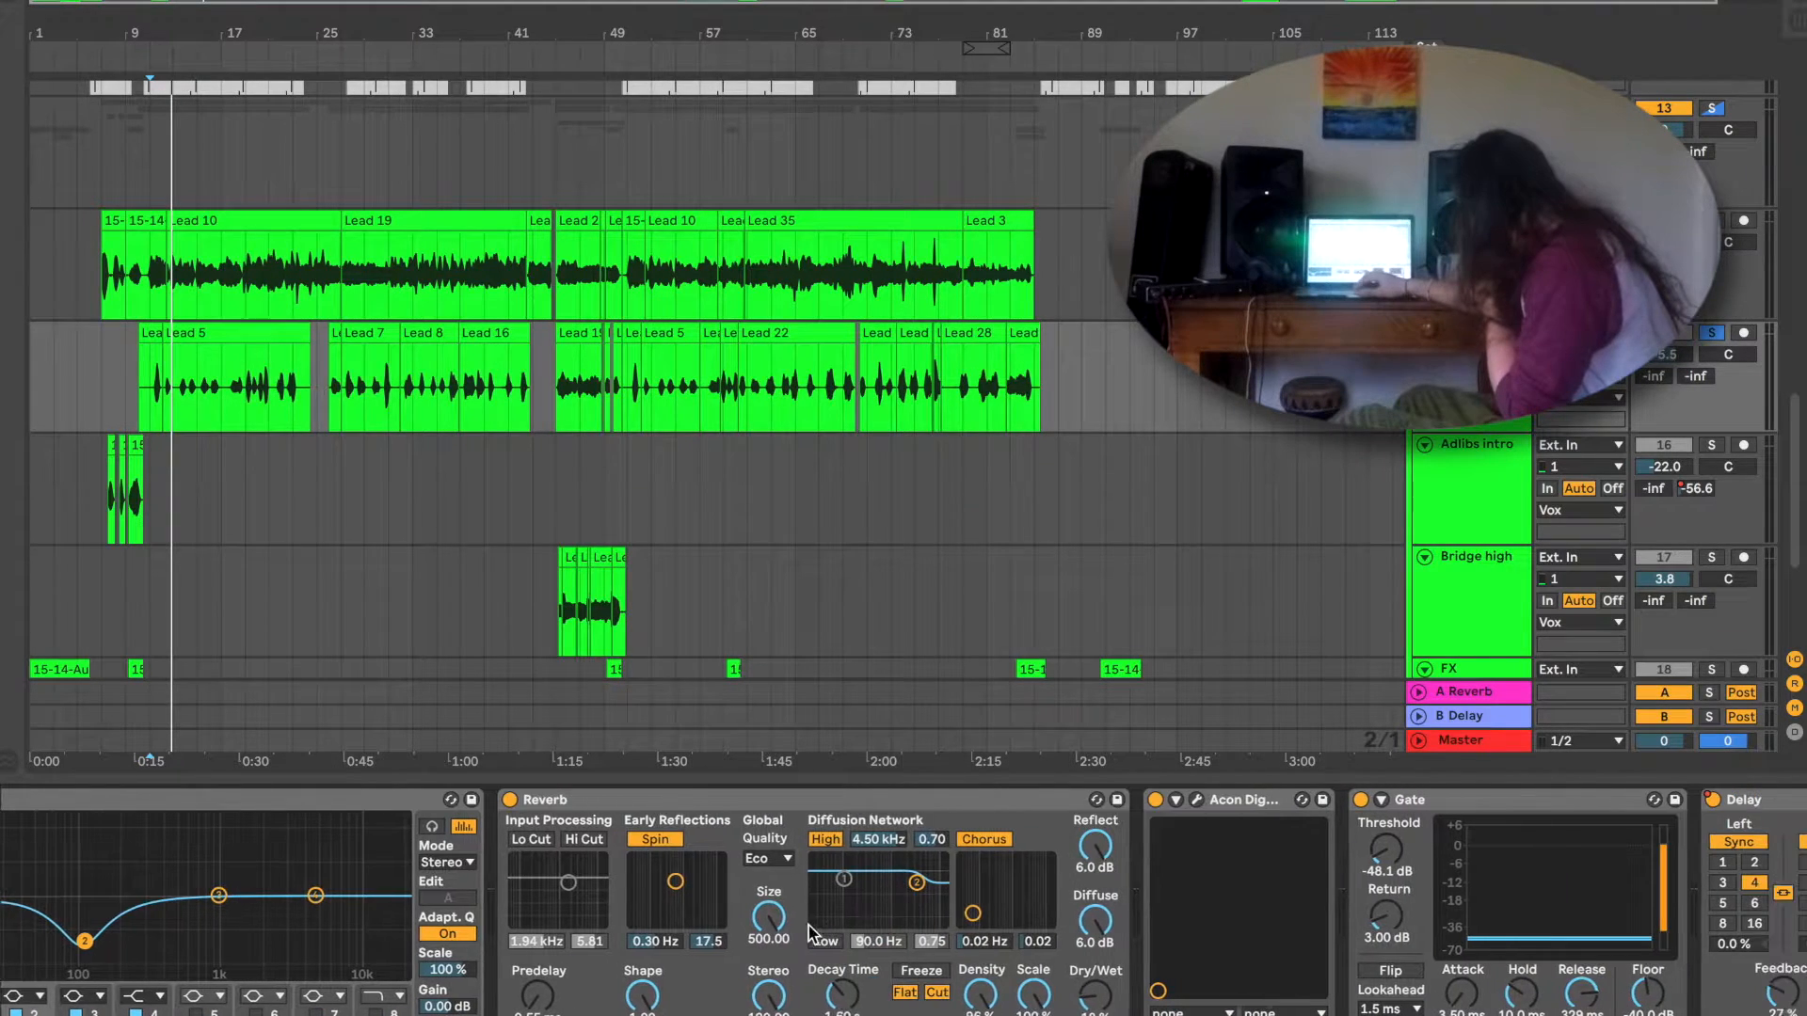
Examine the rest of the adlibs main effects chain, from Reverb through Gate, Delay and EQ Eight to Utility.
scroll(1091, 932, right, 6)
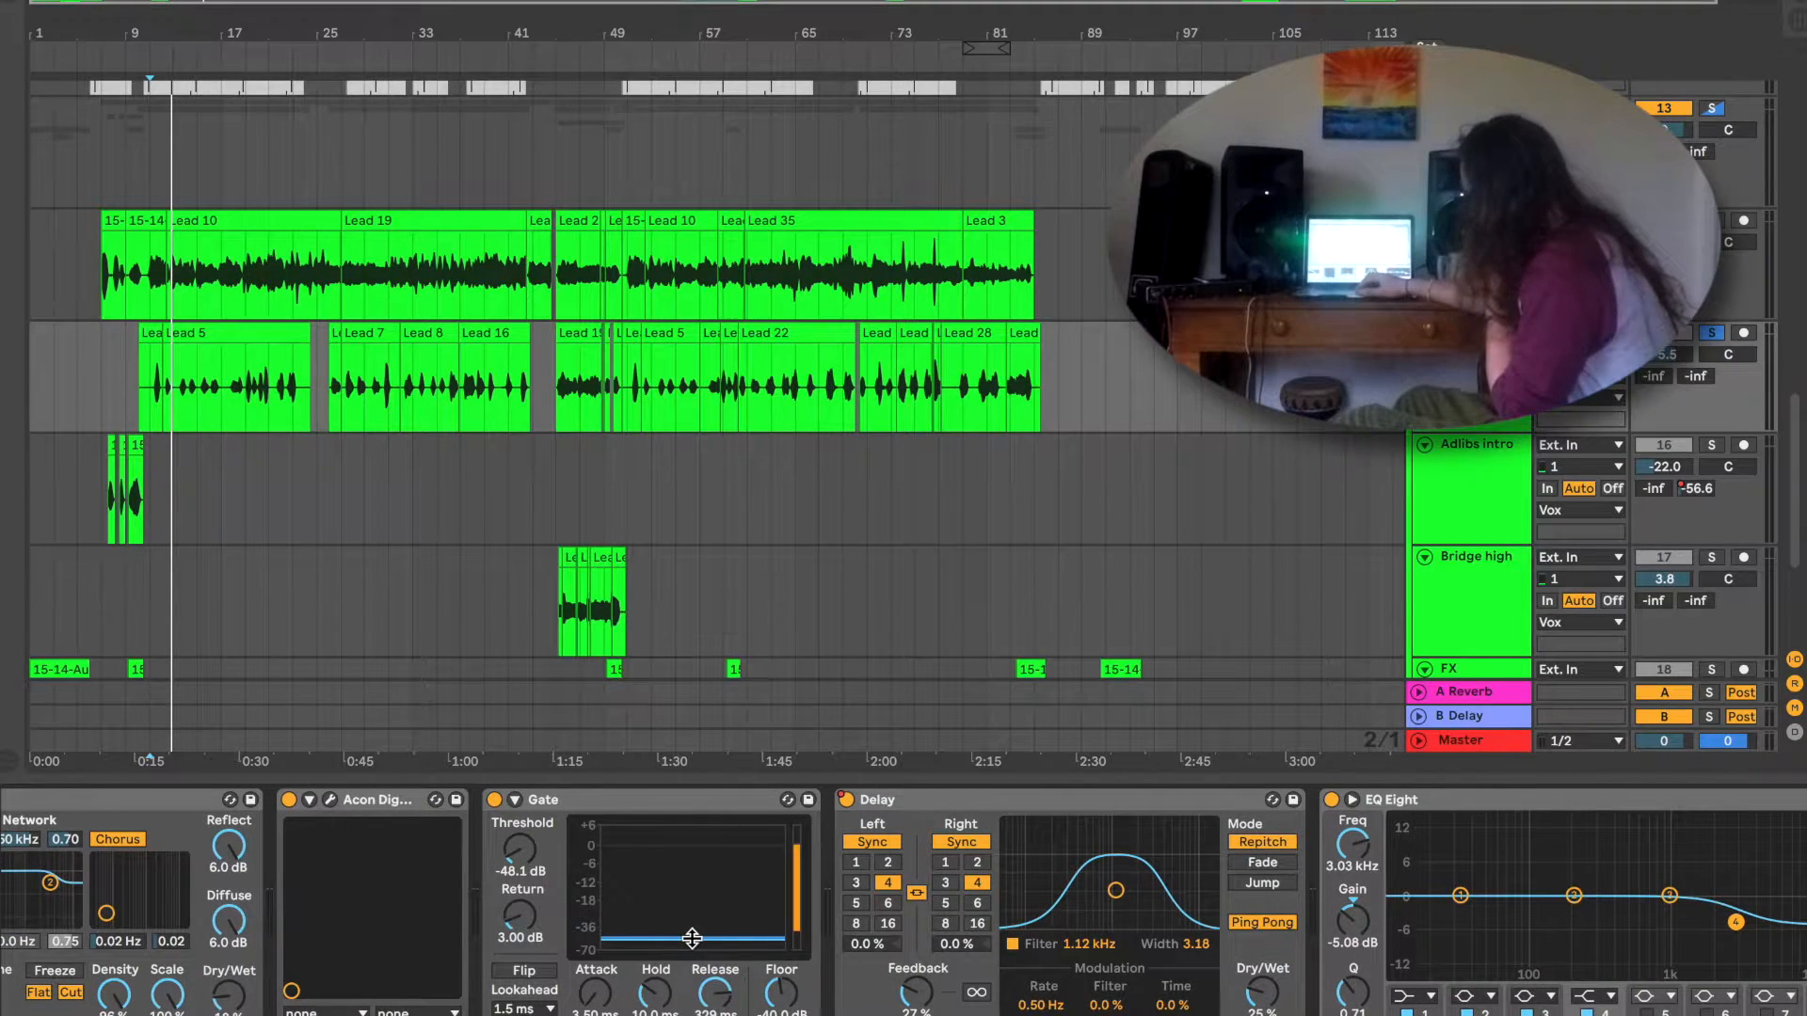
scroll(777, 965, right, 6)
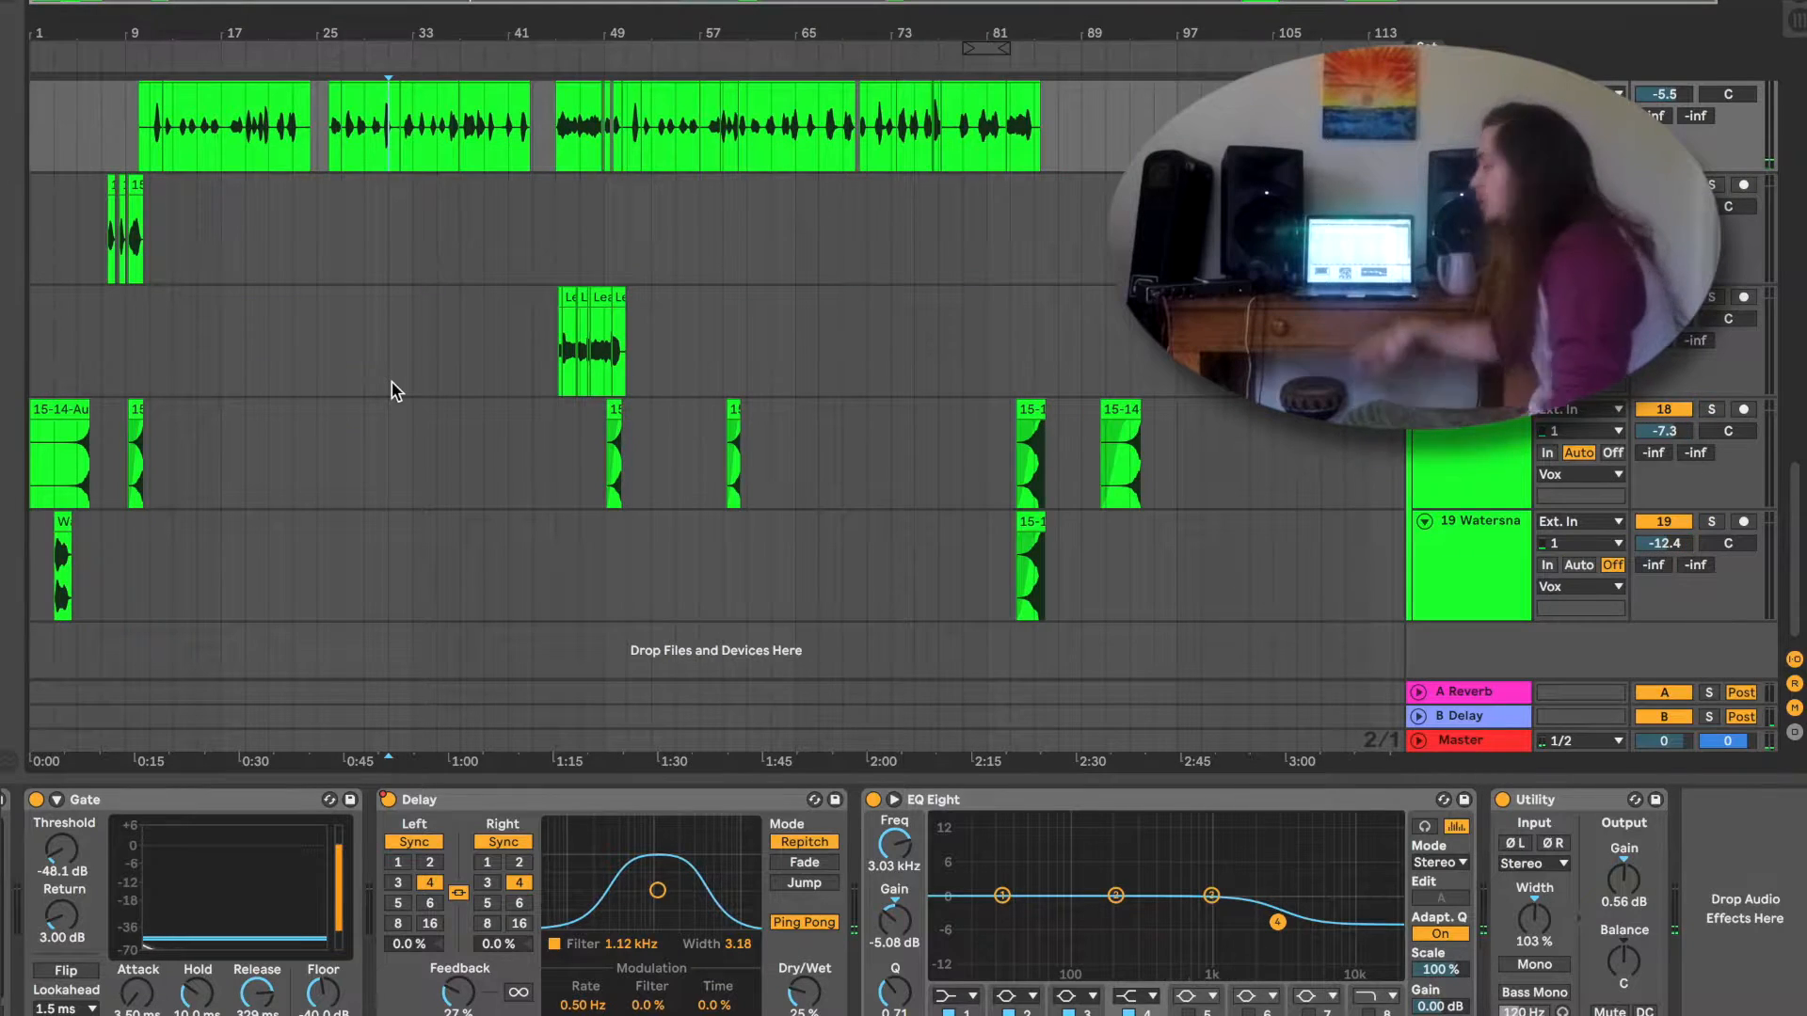
Zoom in on the bridge vocals around bar 45 and play the Lead, adlibs main and Bridge high layers together.
scroll(701, 418, up, 3)
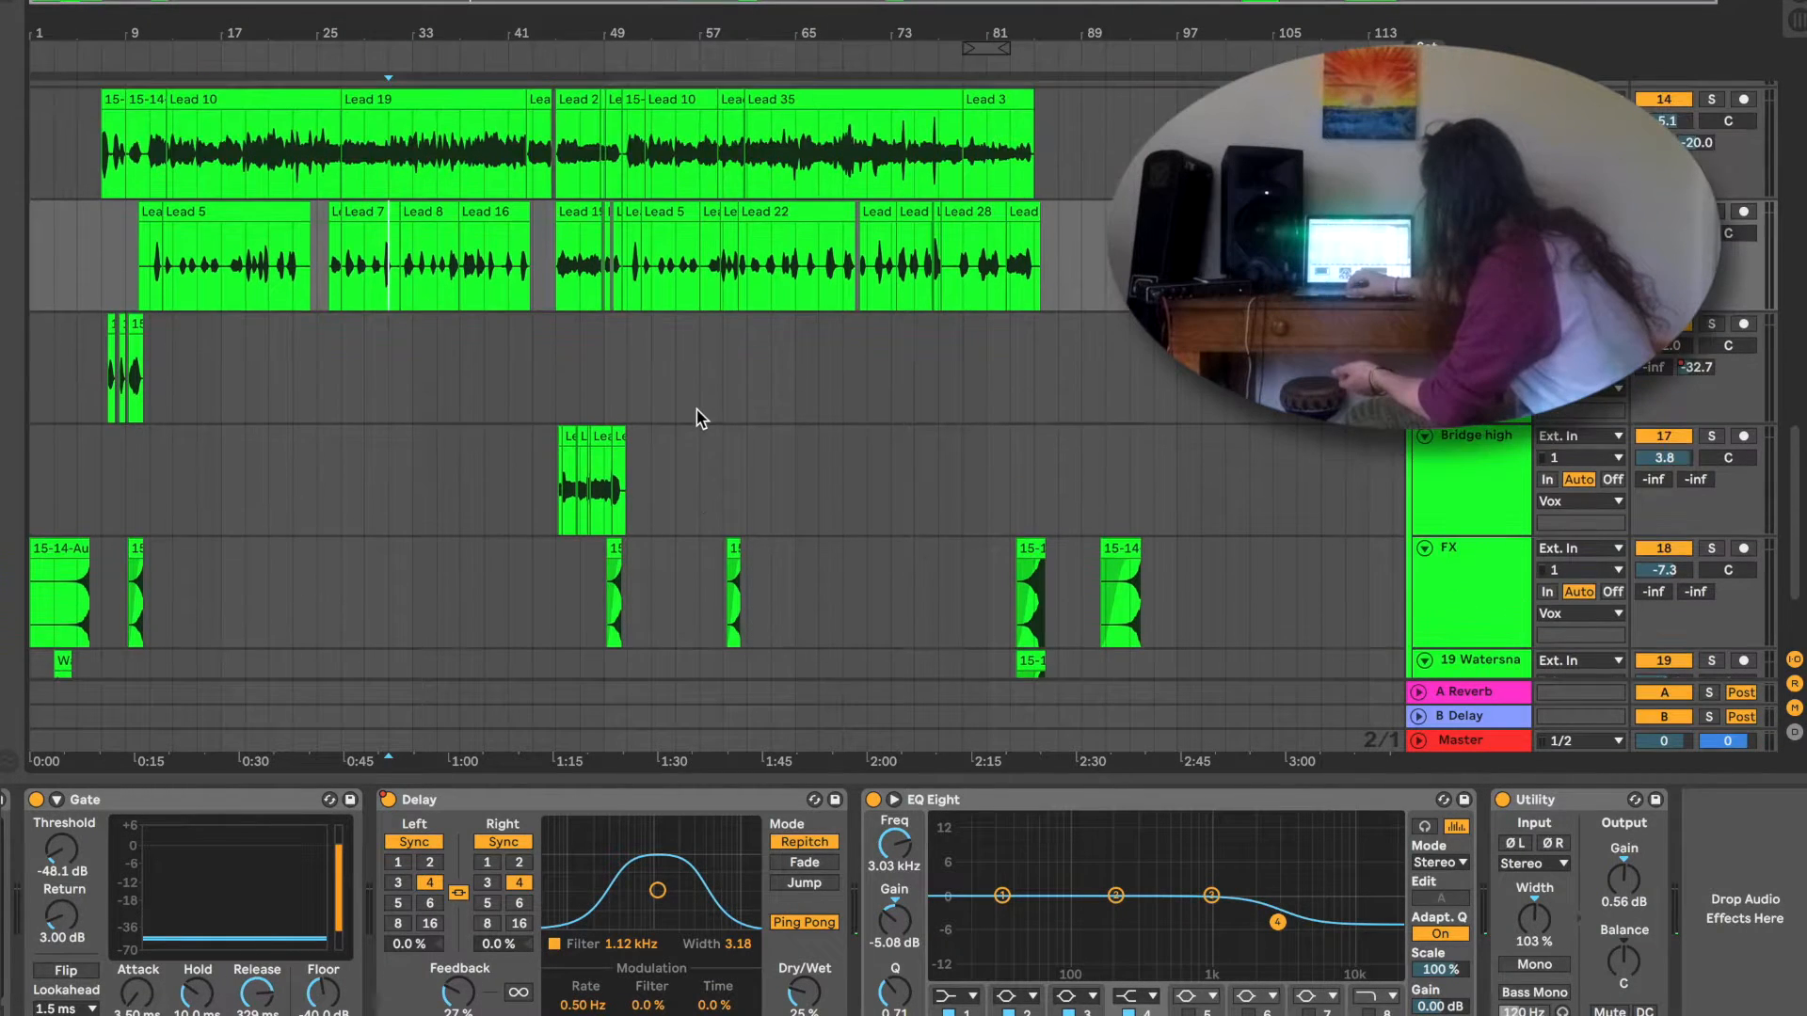
click(567, 367)
drag(541, 32, 542, 207)
scroll(892, 593, right, 5)
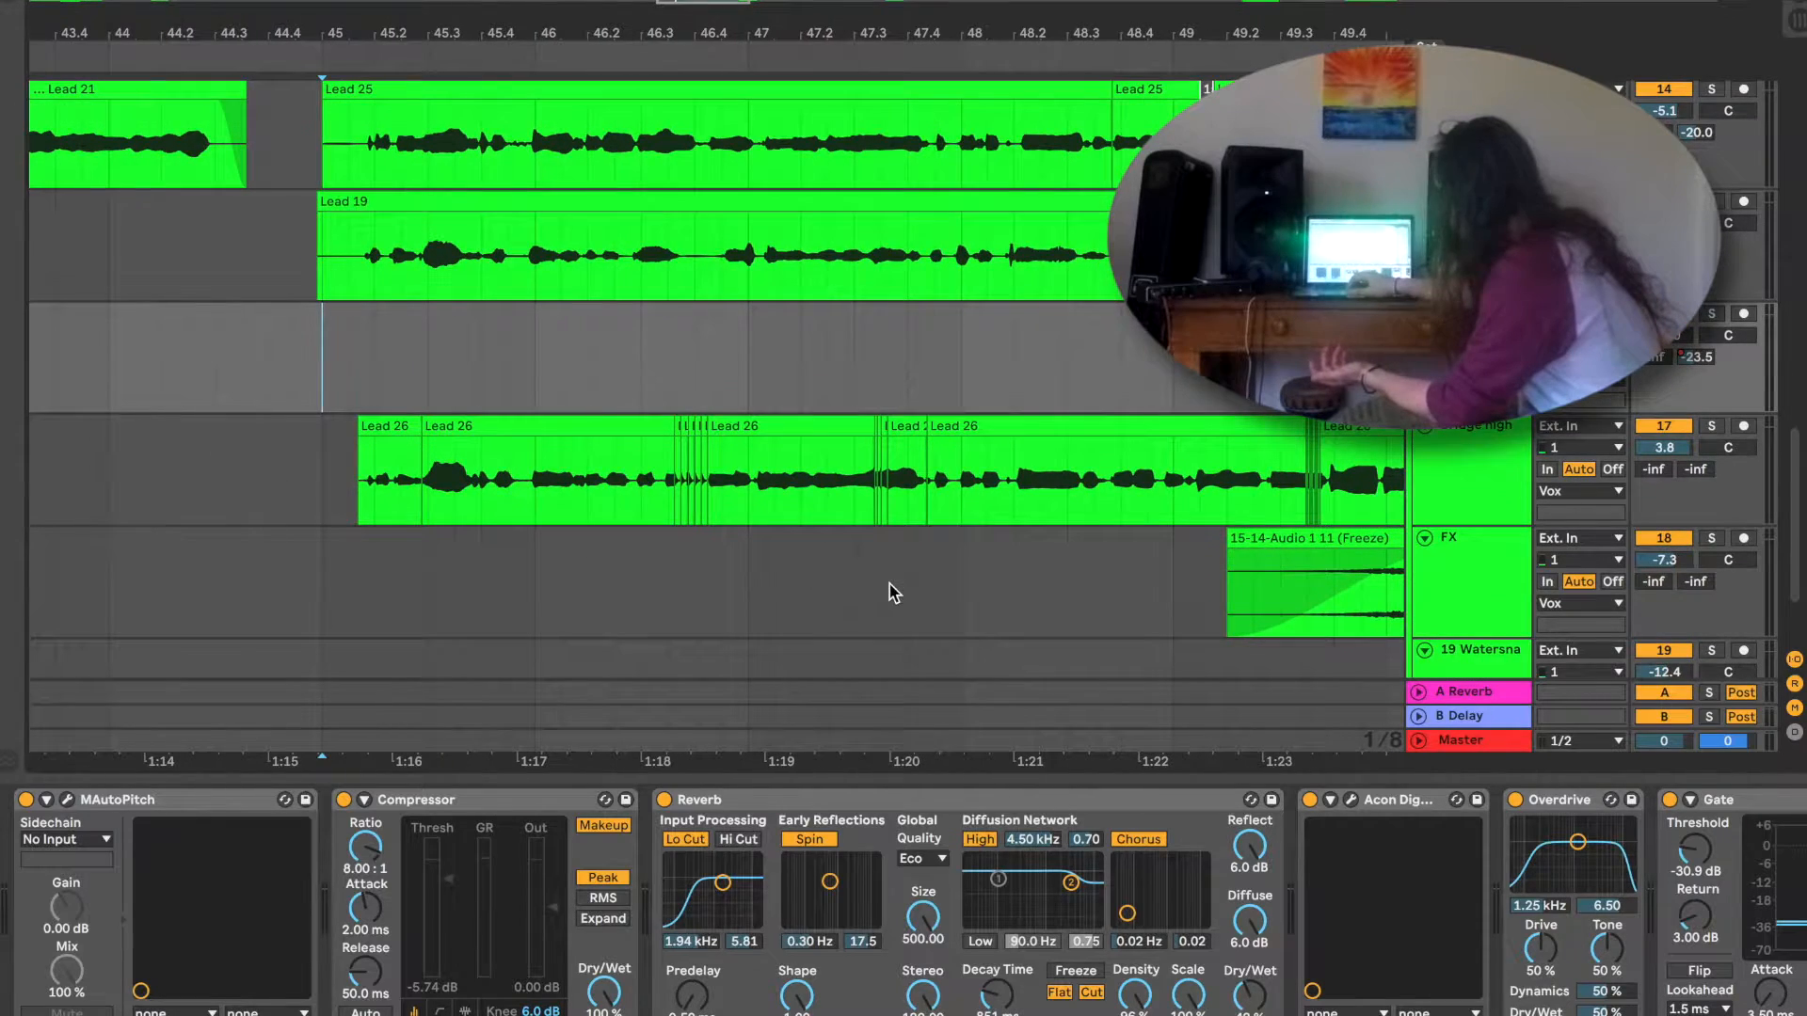
scroll(893, 593, right, 4)
scroll(892, 593, up, 1)
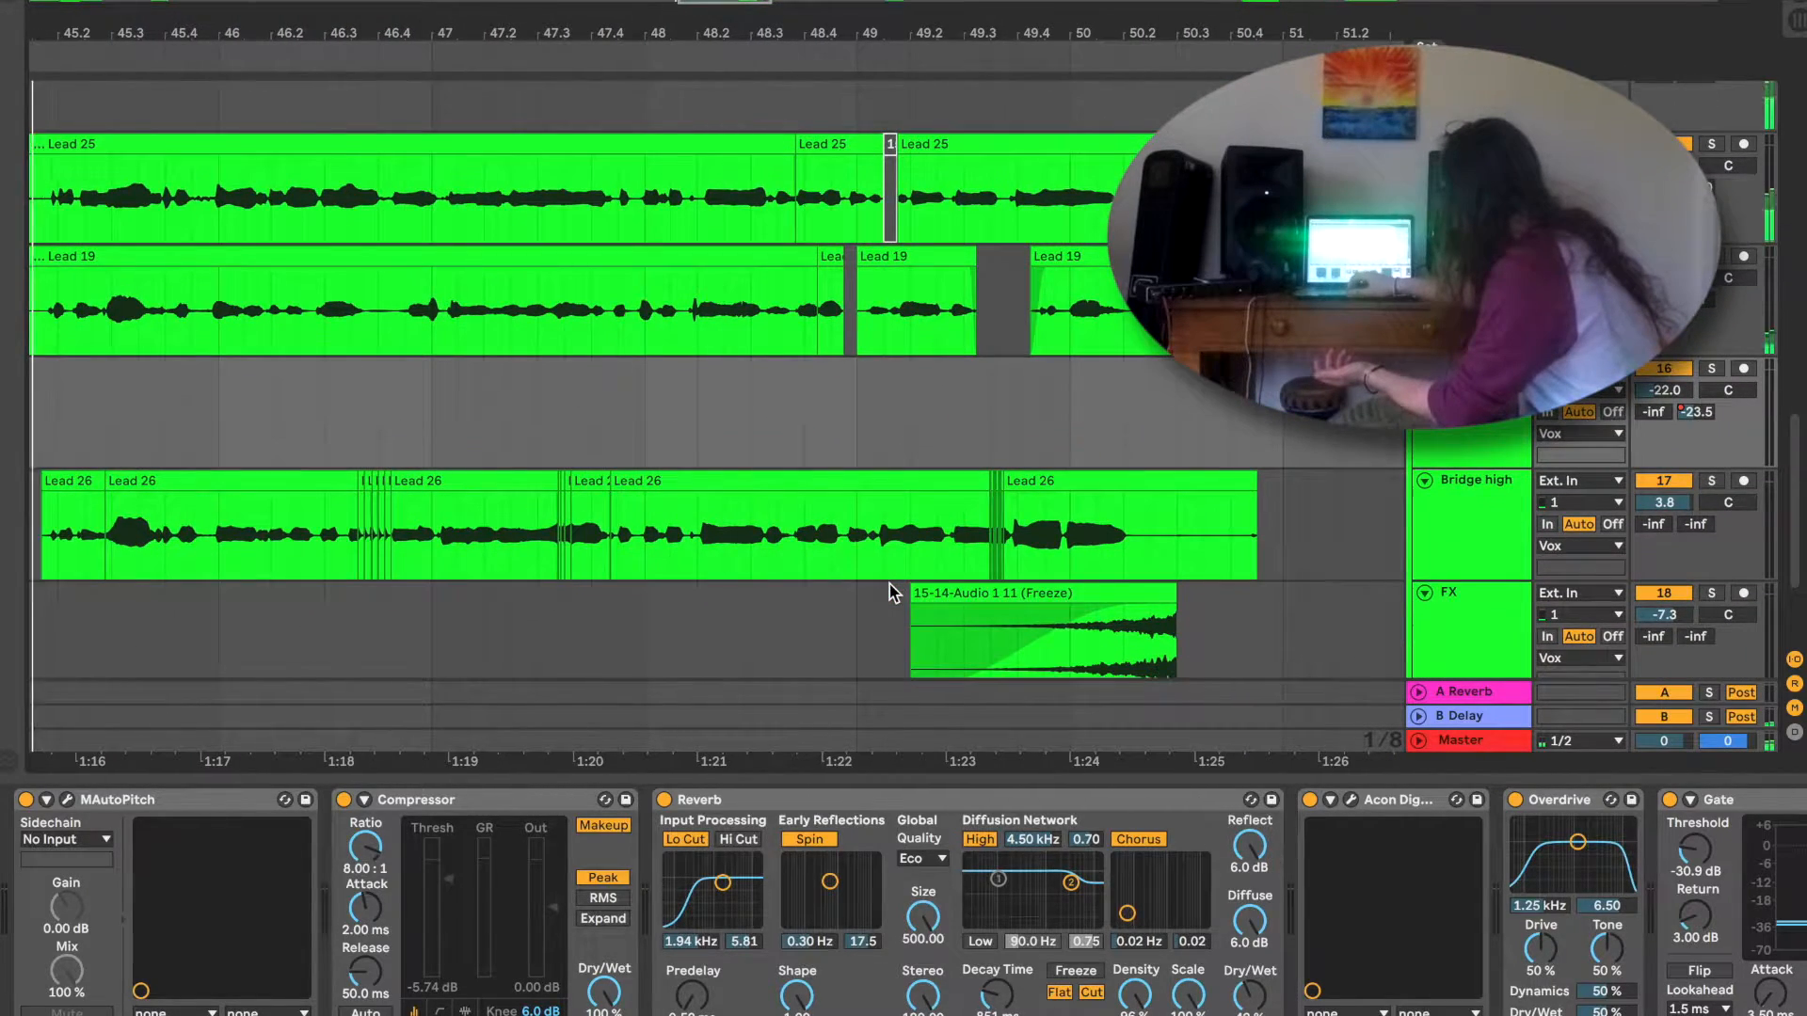
scroll(892, 593, left, 4)
scroll(892, 593, down, 1)
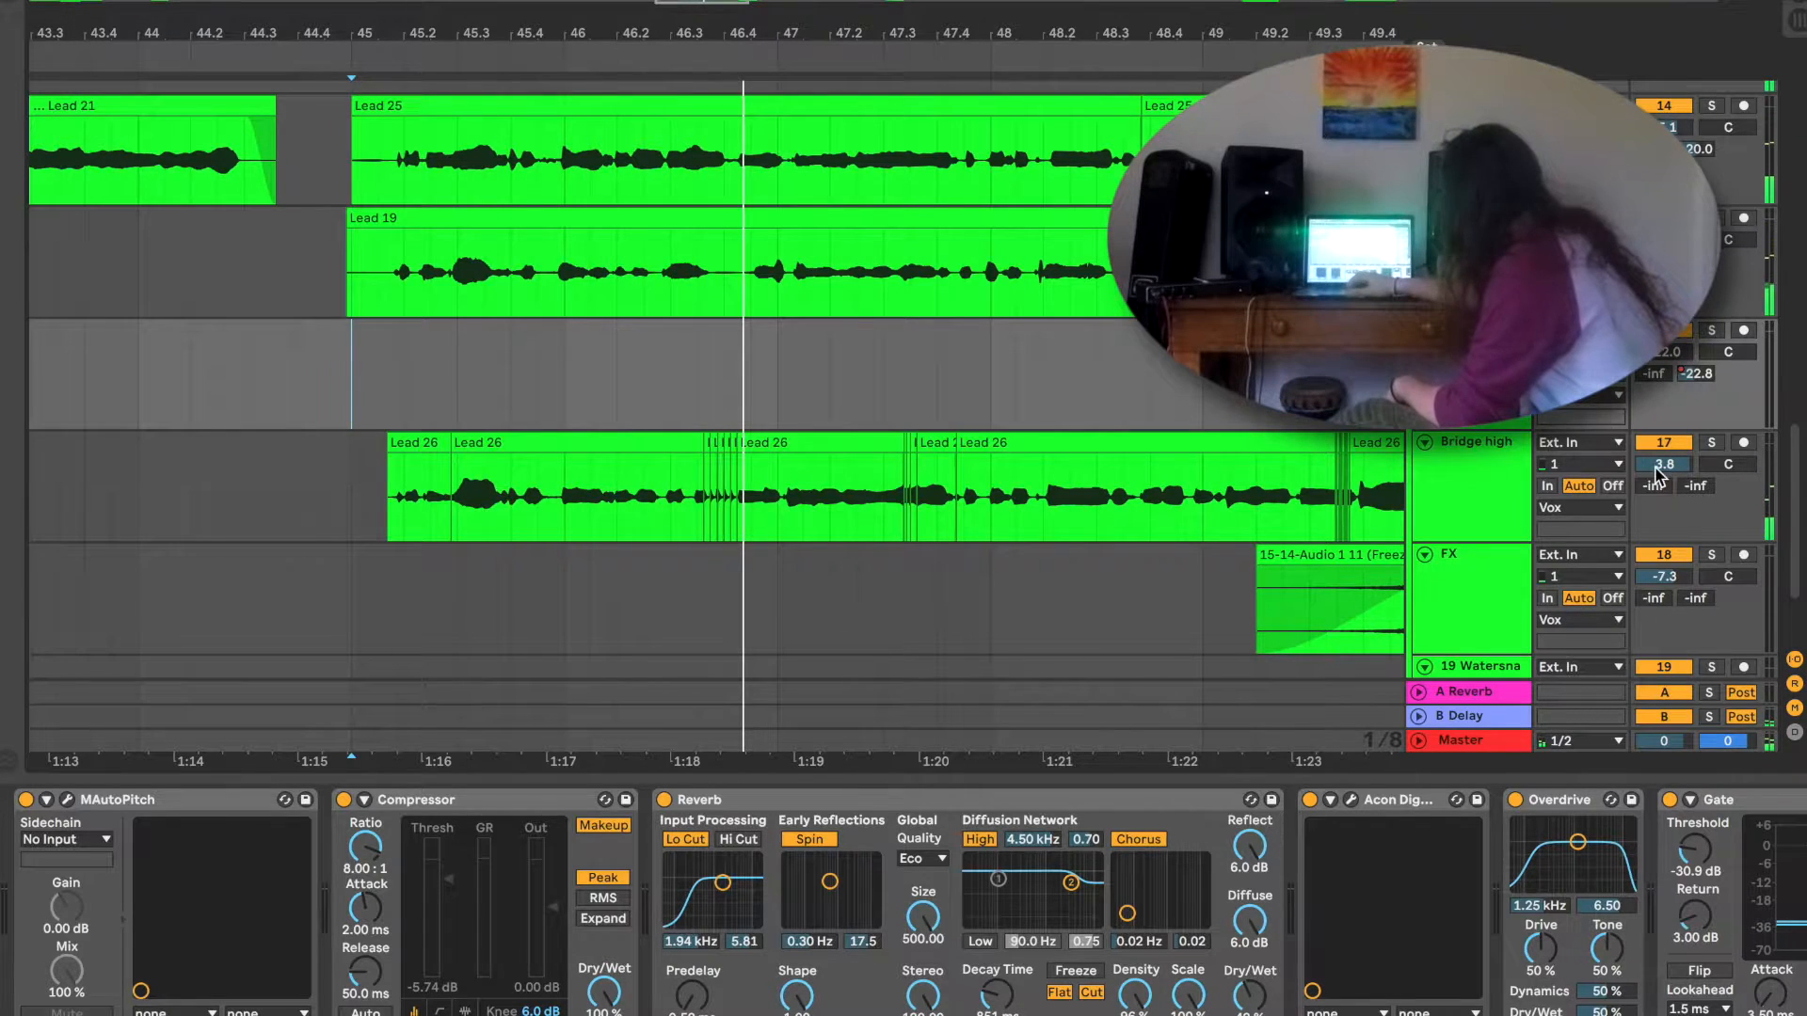
Play the bridge from bar 45 with the Lead vocal soloed, and again with adlibs main soloed.
click(382, 177)
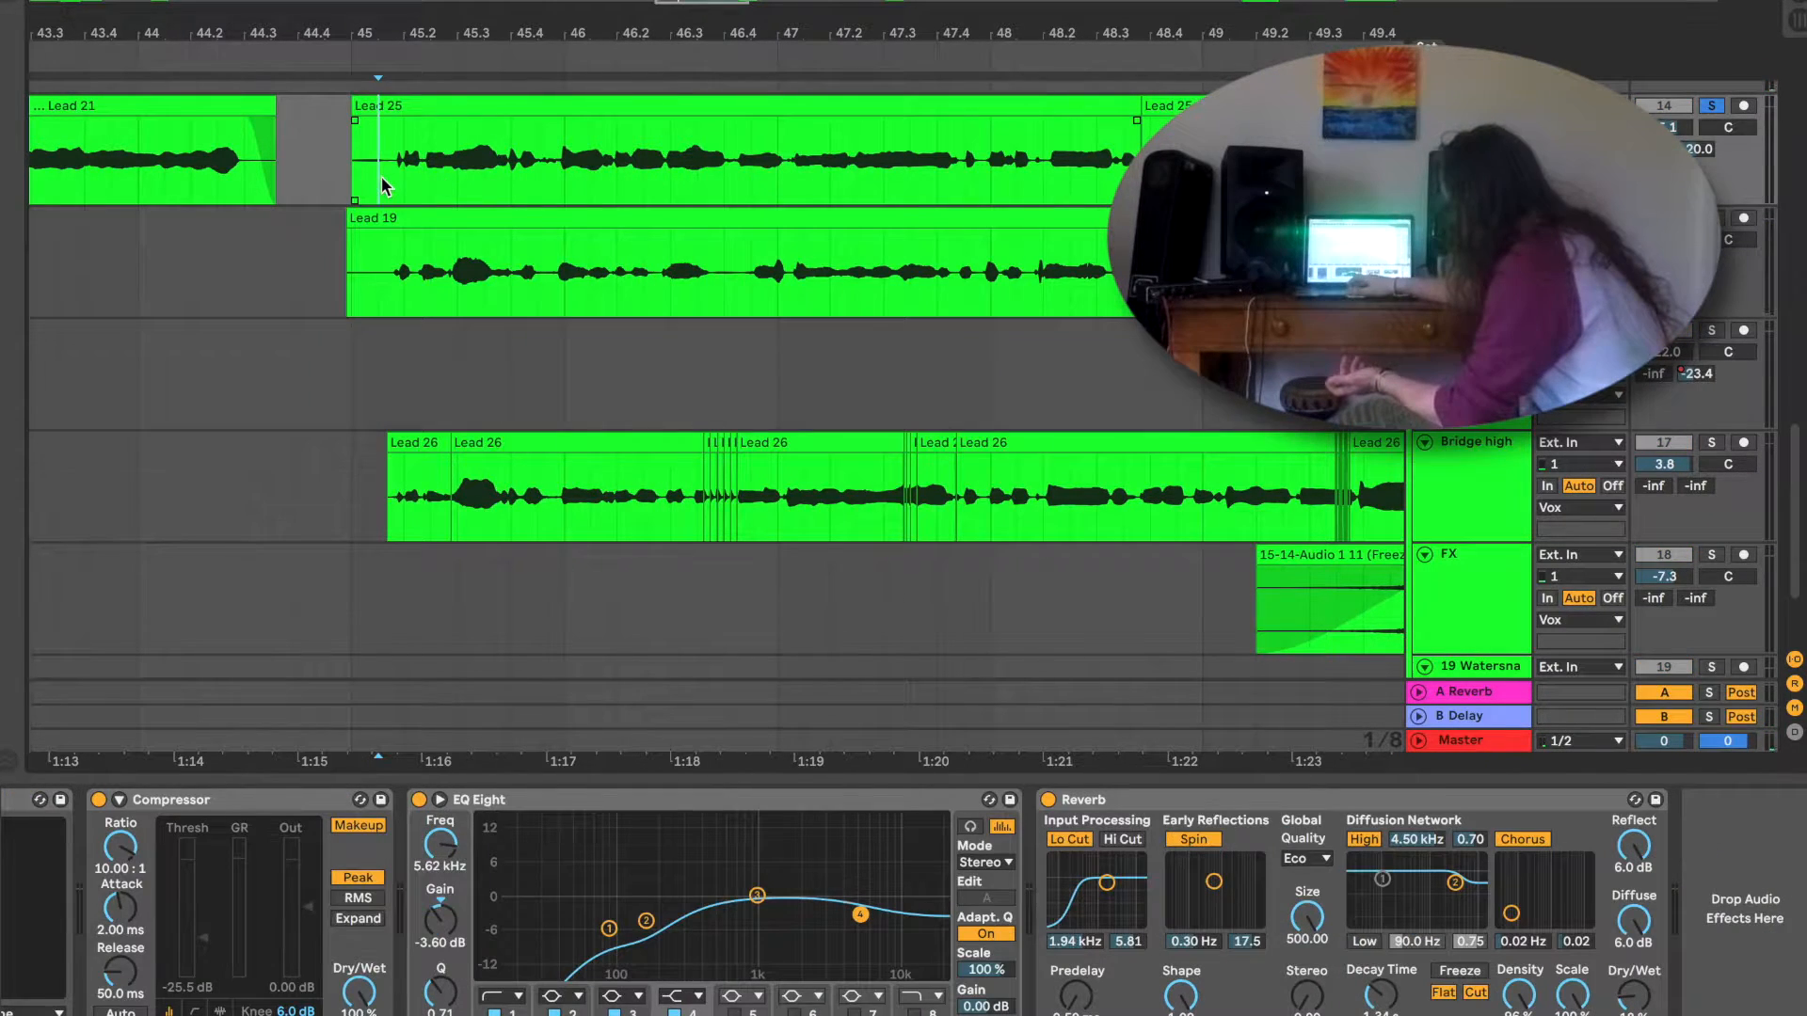
key(space)
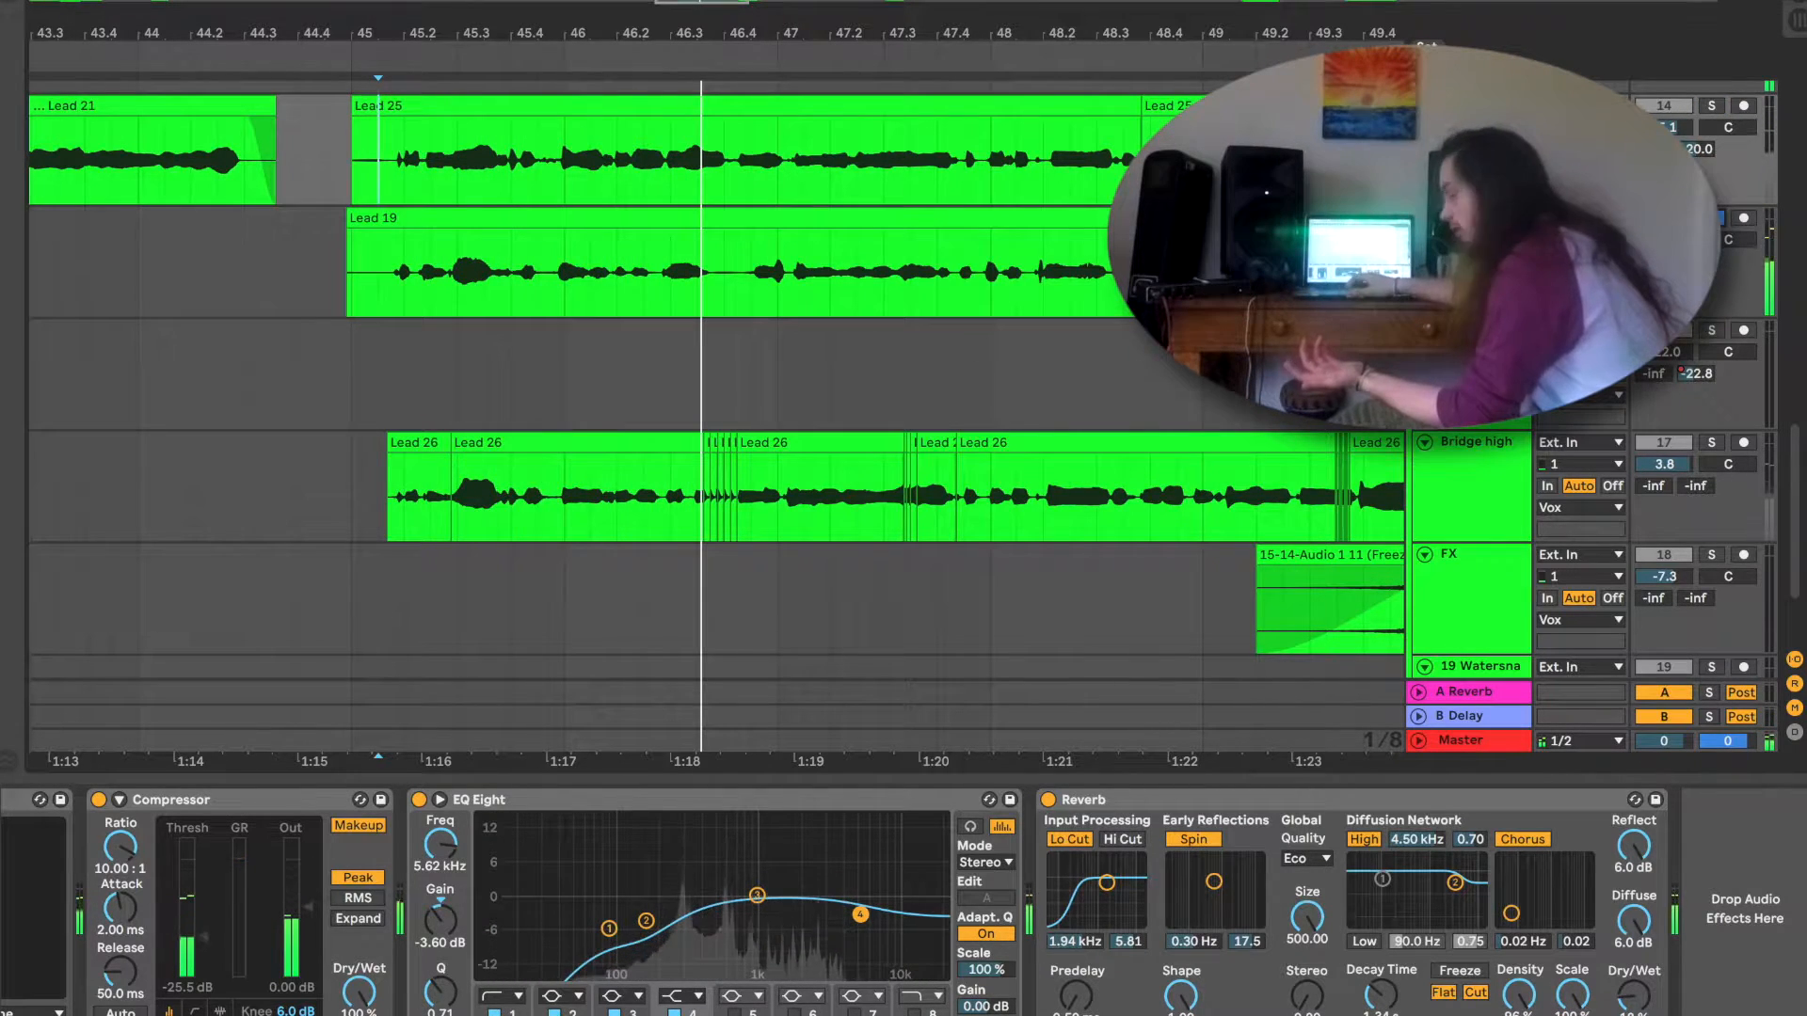
key(space)
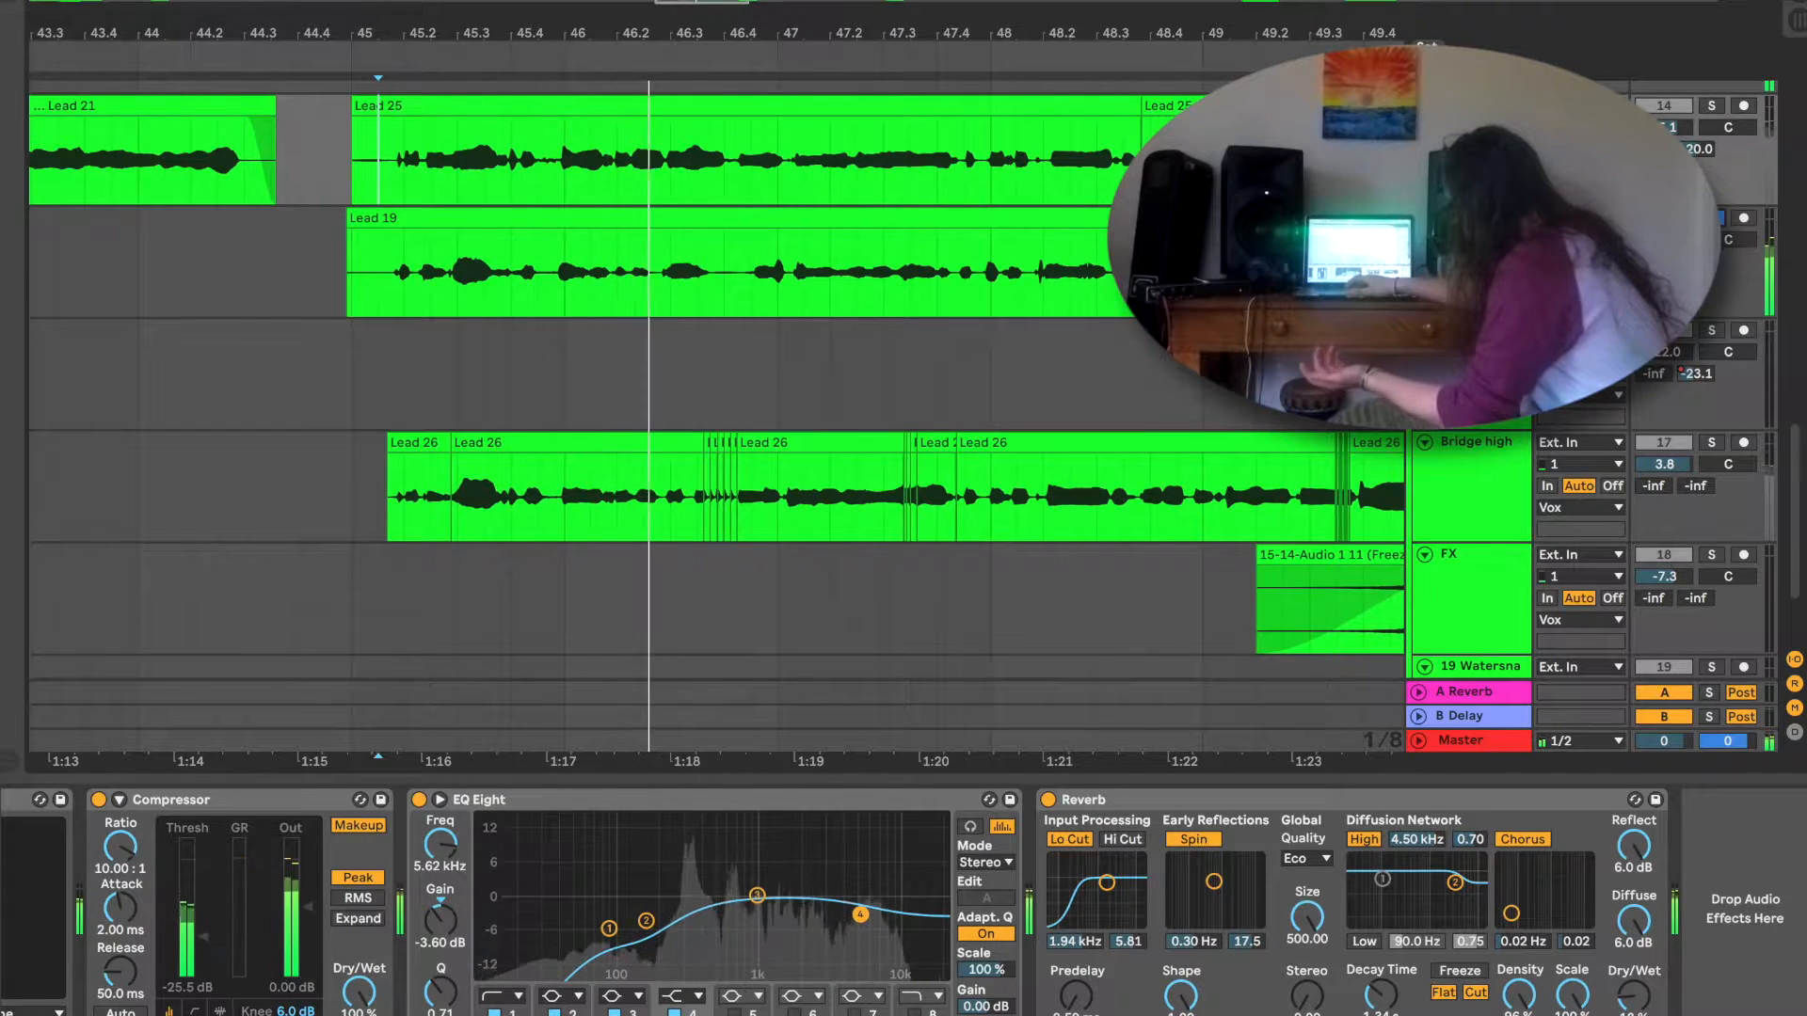
Solo the Bridge high track and play it from its first clip.
click(1717, 442)
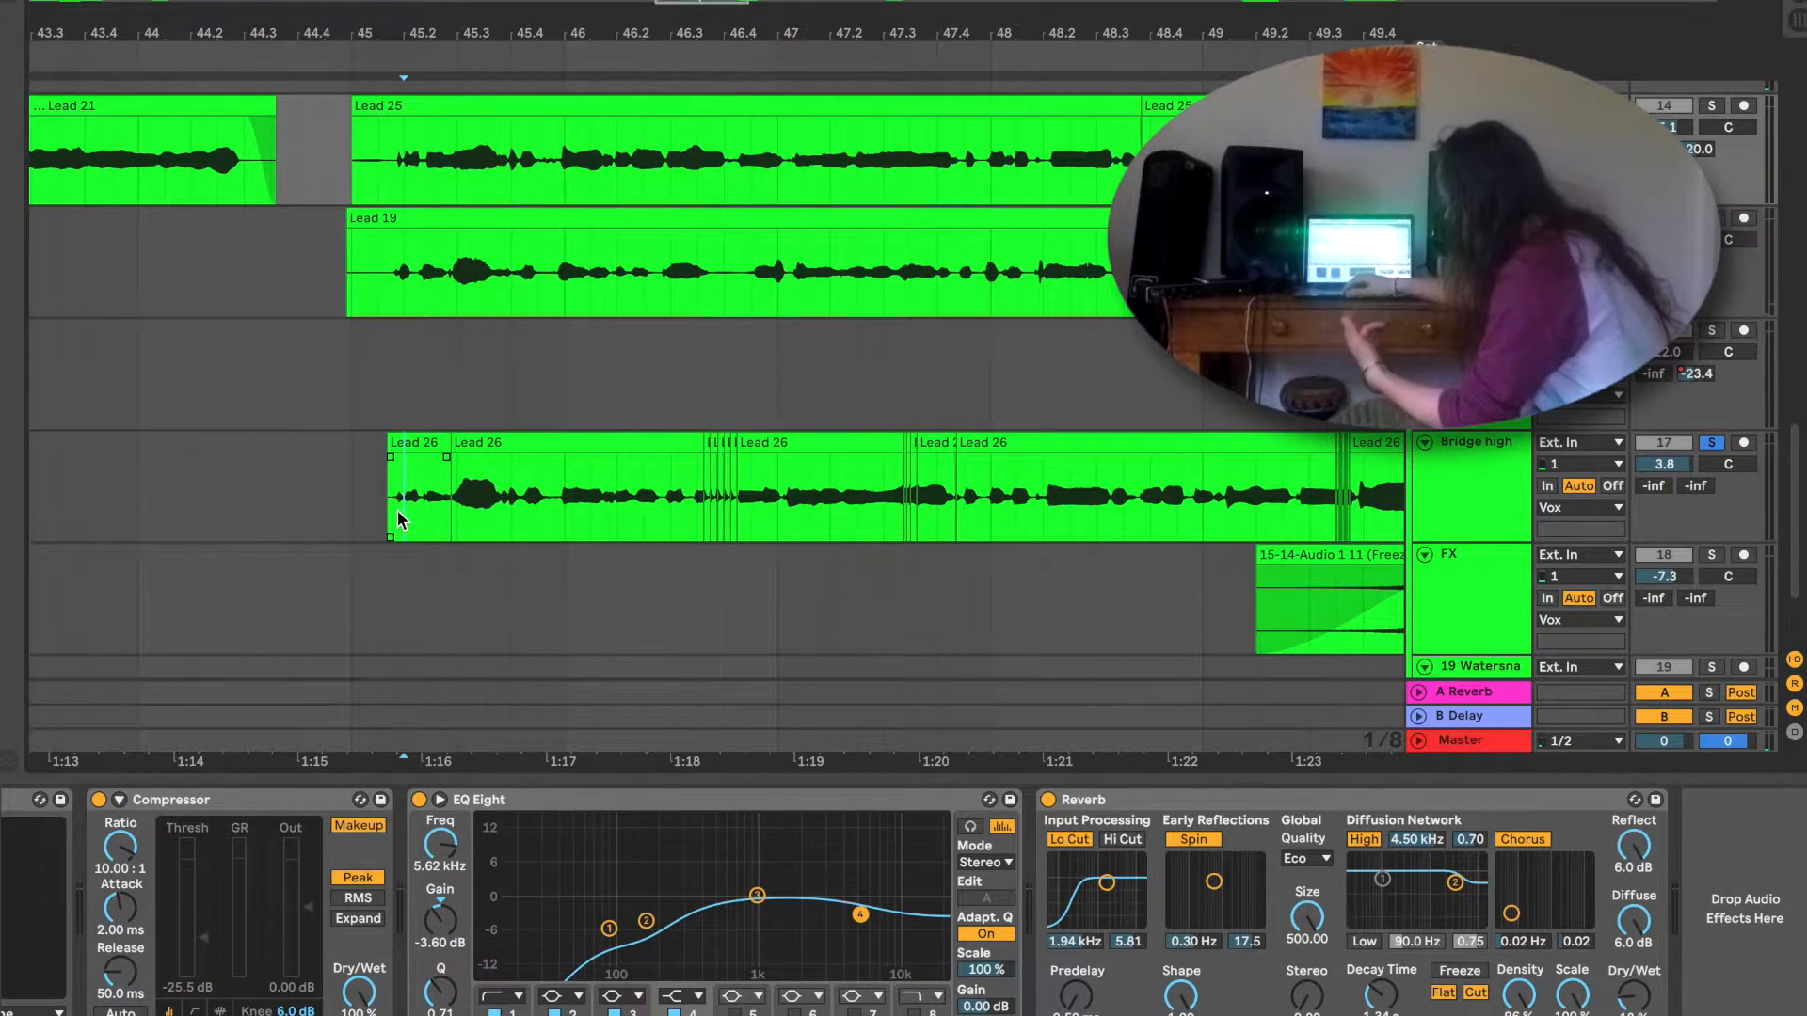
click(398, 522)
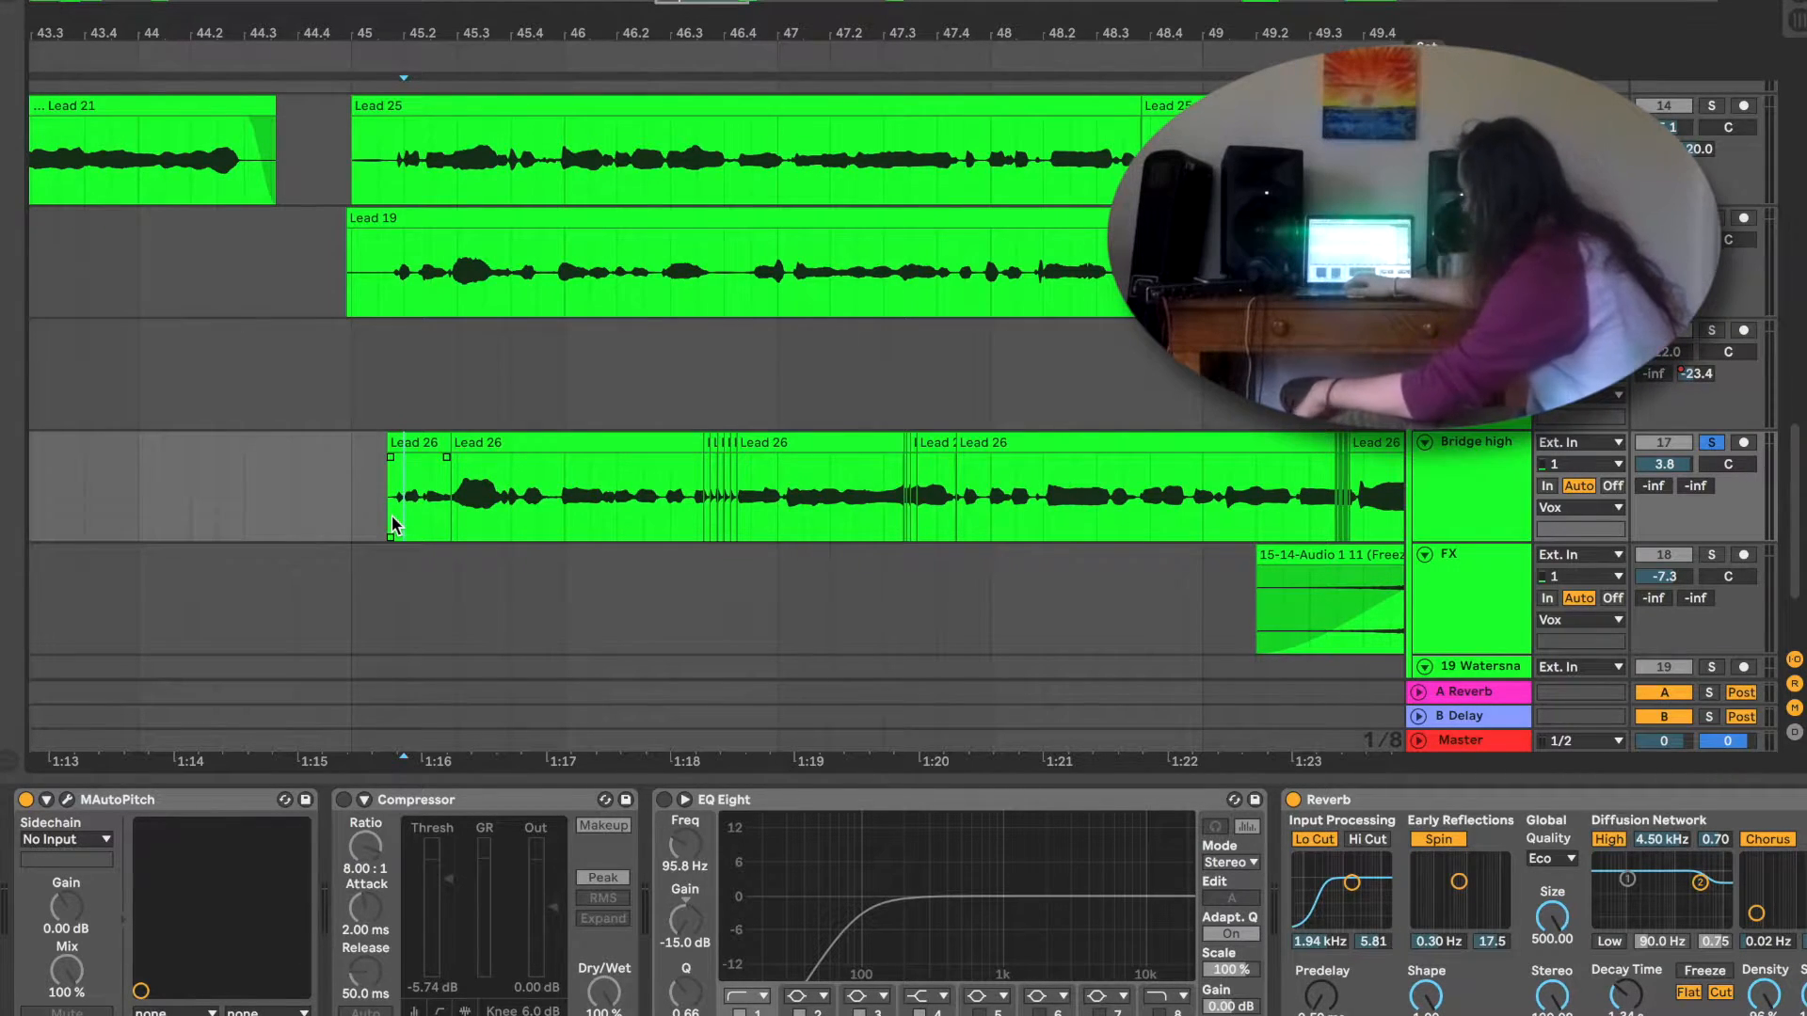
key(space)
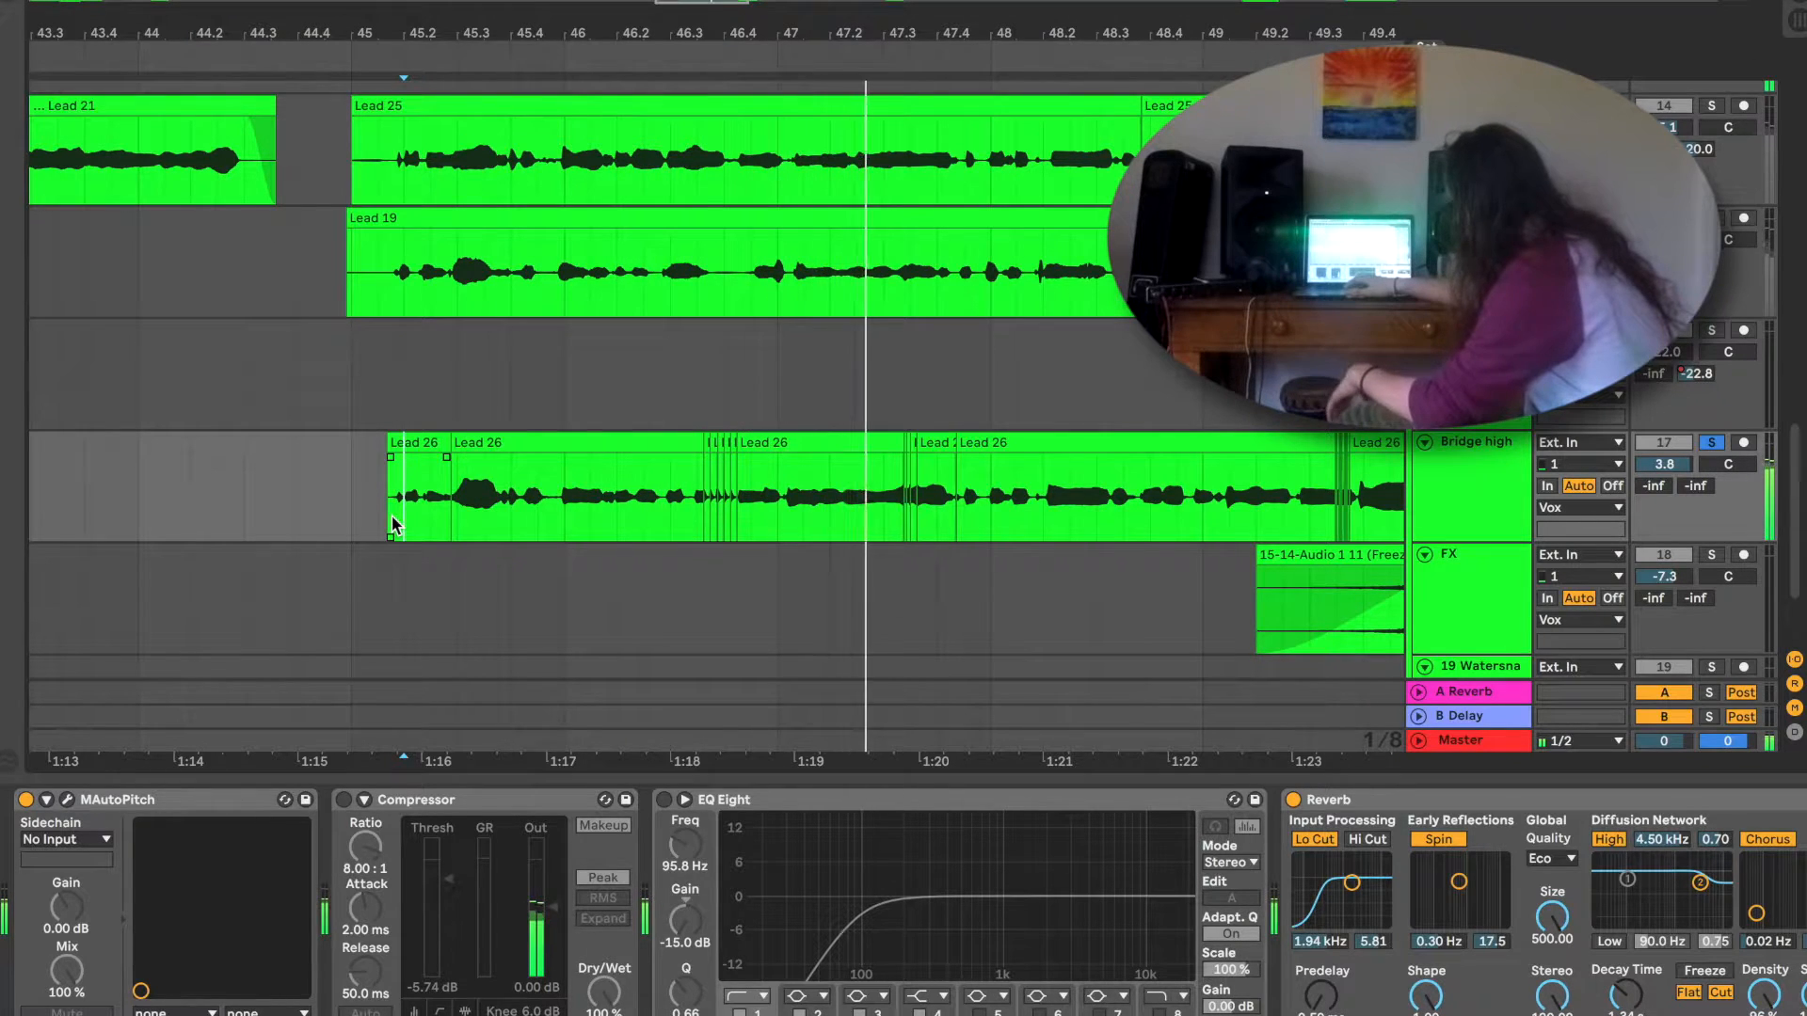
Unsolo Bridge high and replay the bridge with all tracks, viewing the full arrangement.
scroll(393, 524, right, 5)
scroll(393, 524, down, 1)
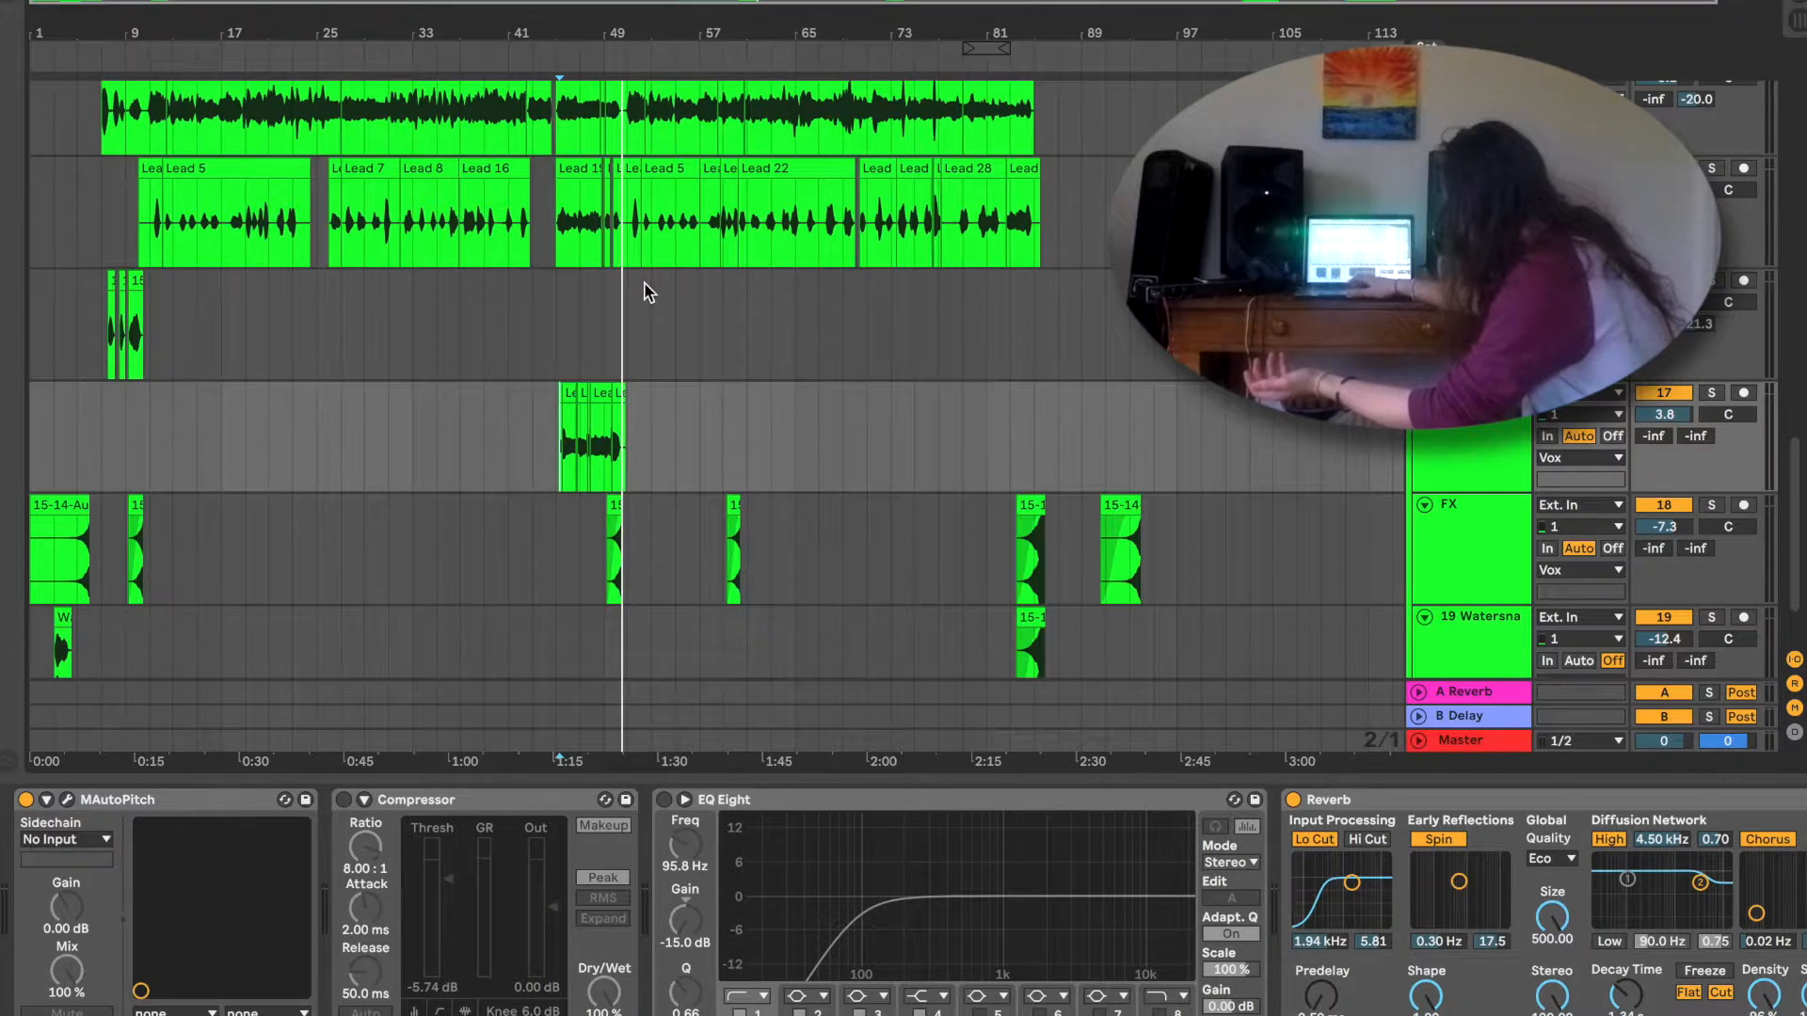
key(space)
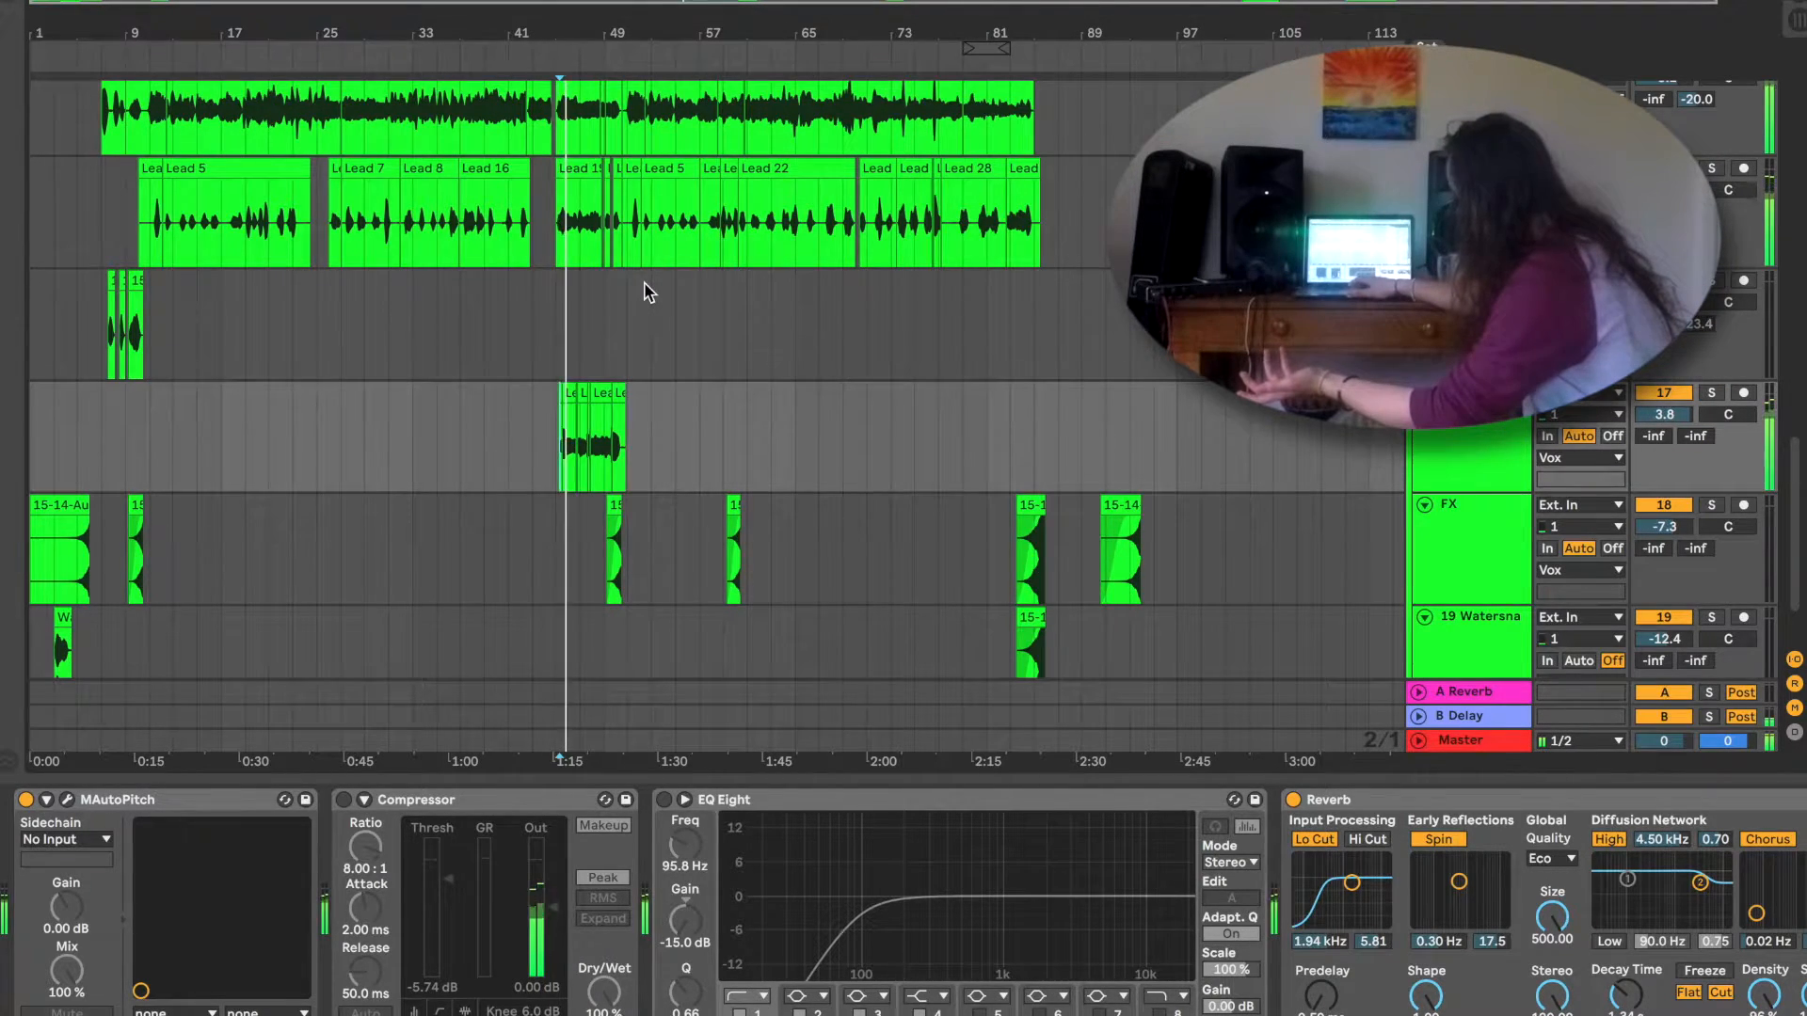
Return to the first track and place the playback start at bar 1.
scroll(405, 158, up, 10)
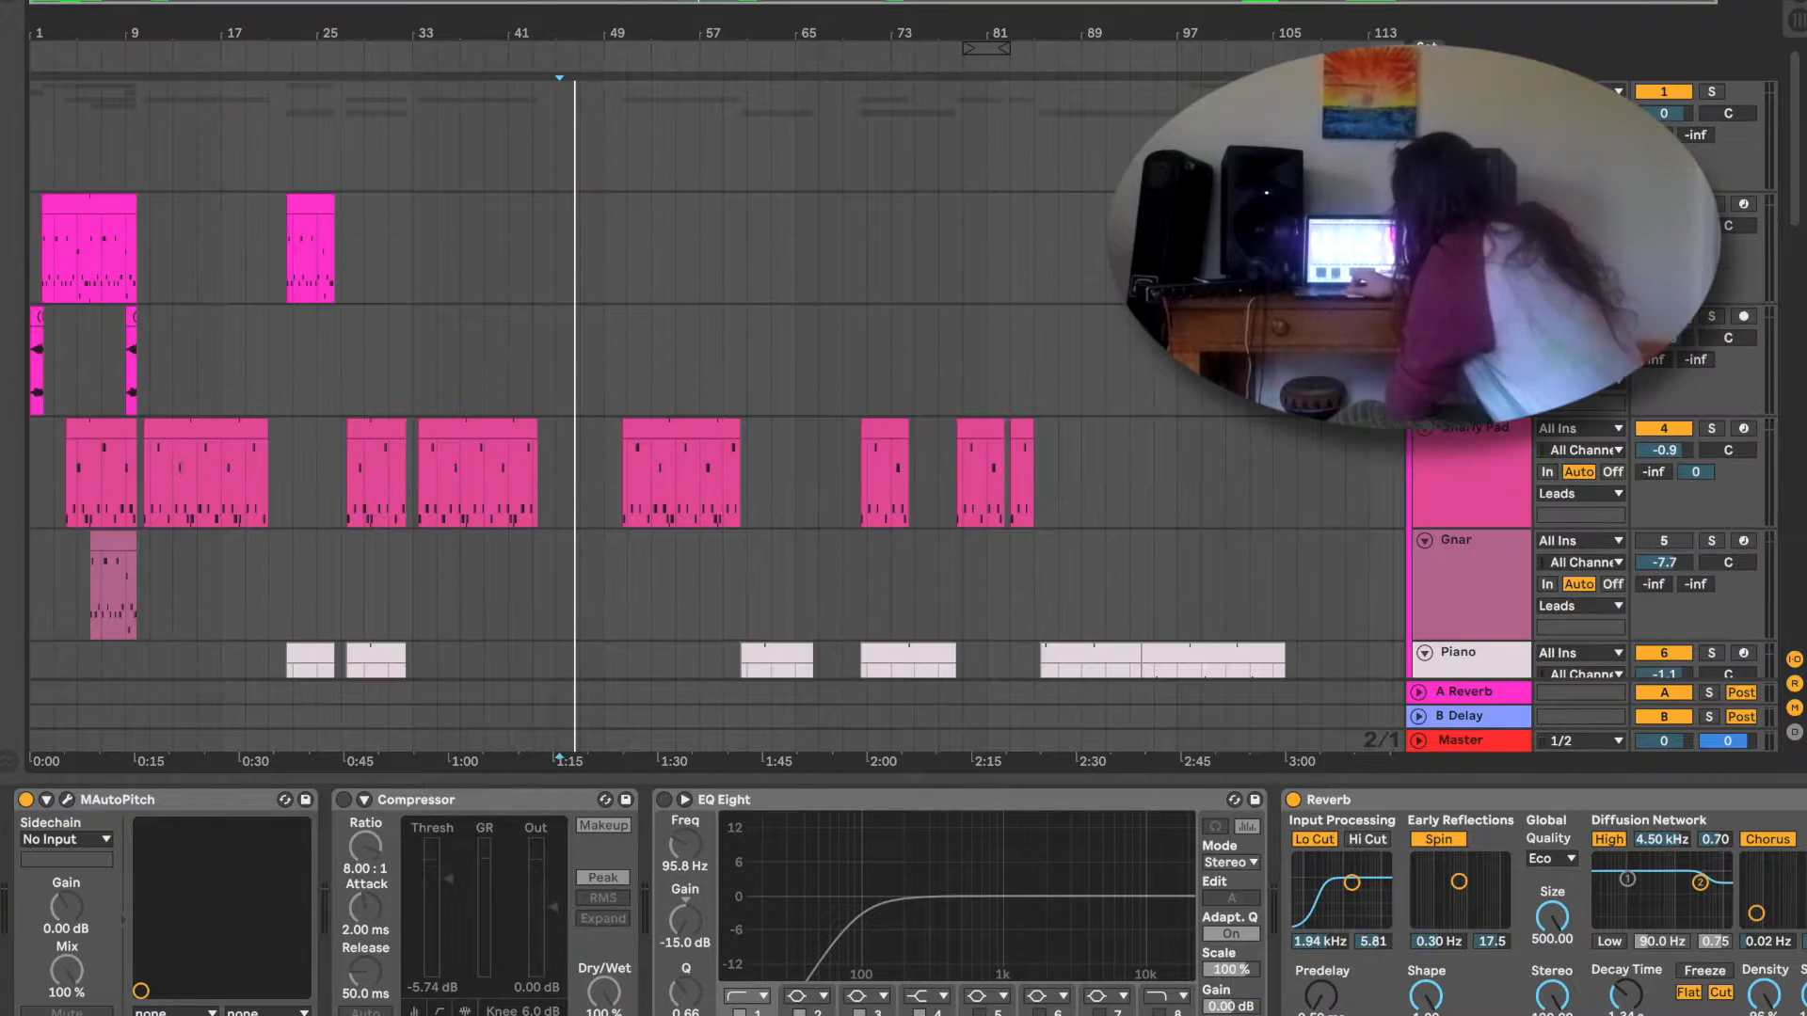
scroll(81, 161, down, 1)
click(34, 139)
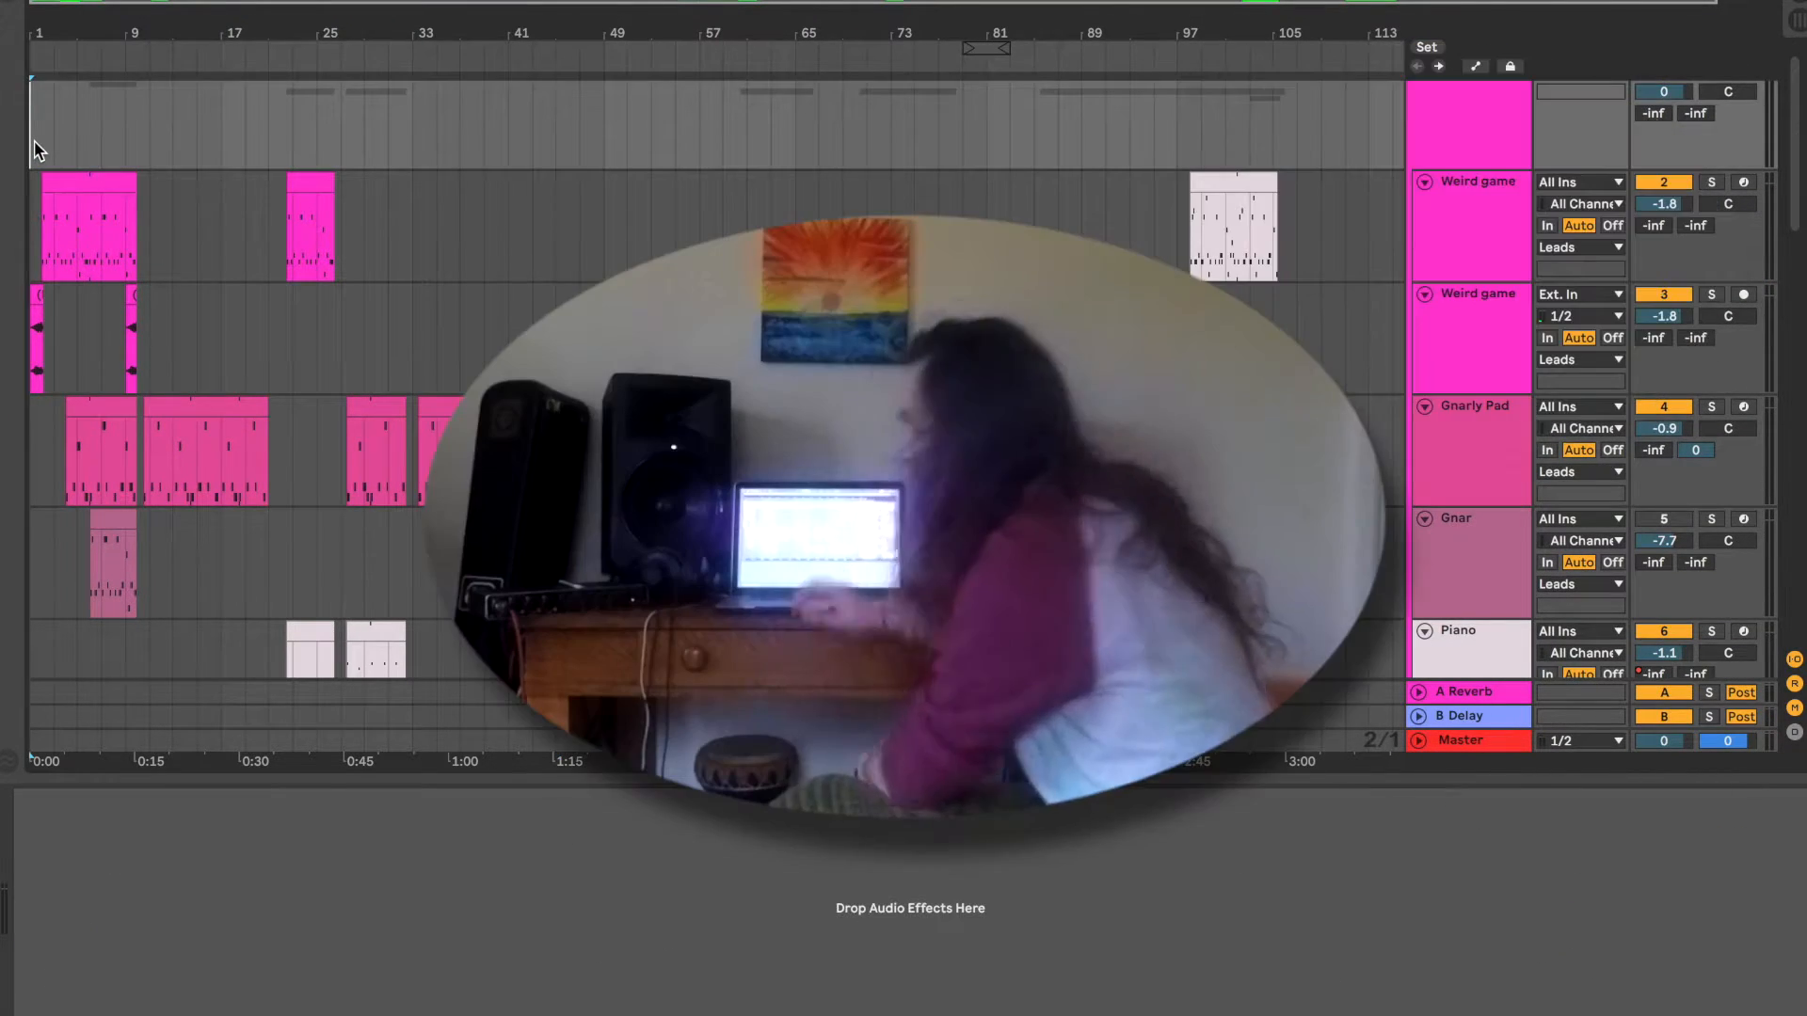